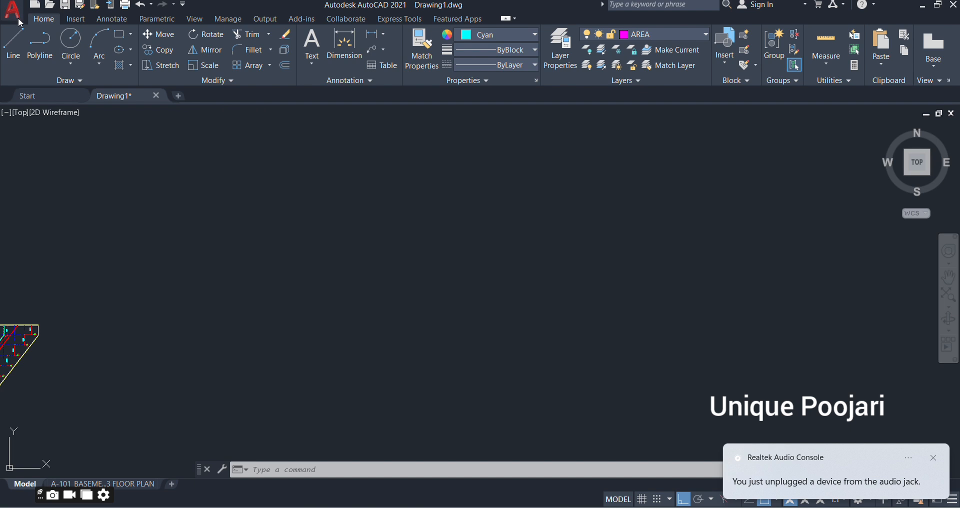
click(22, 25)
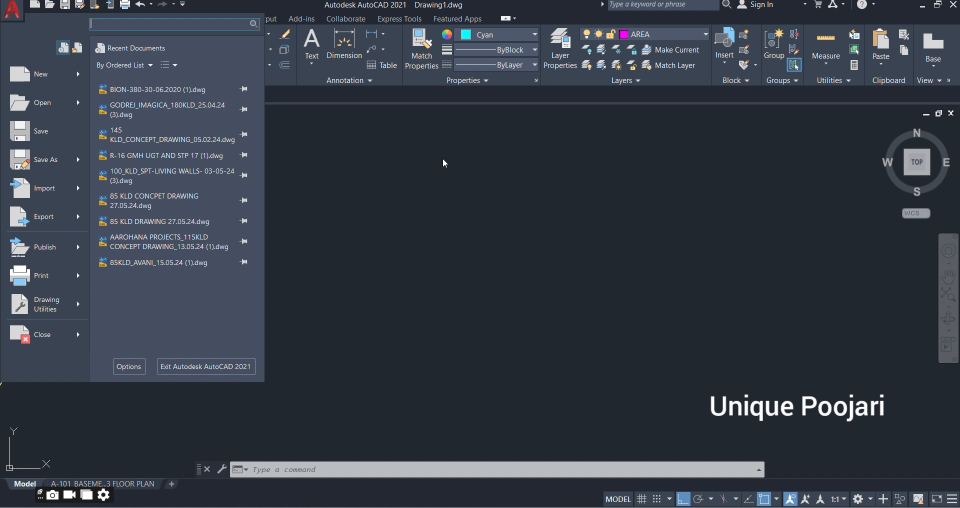
click(413, 270)
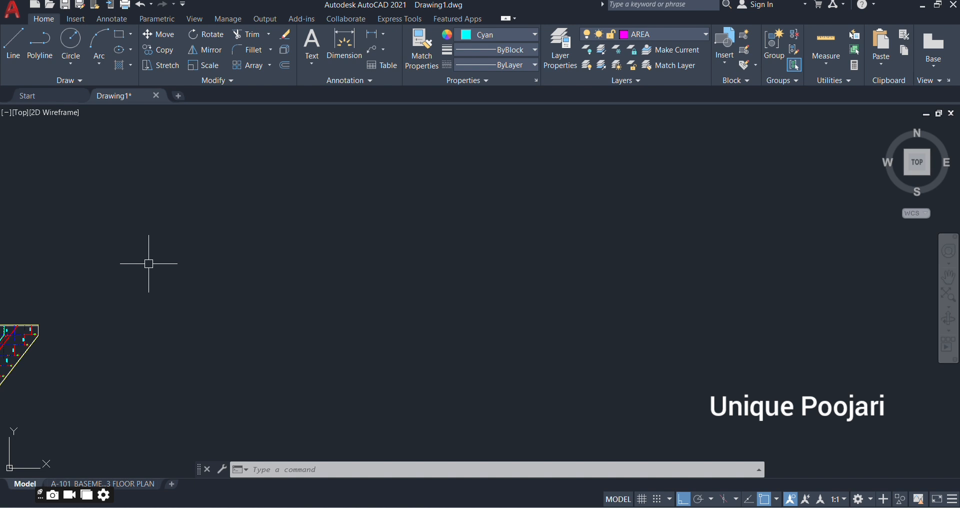
Open the drawing units settings with the UN command, review the available length types, and close them without changes
click(286, 467)
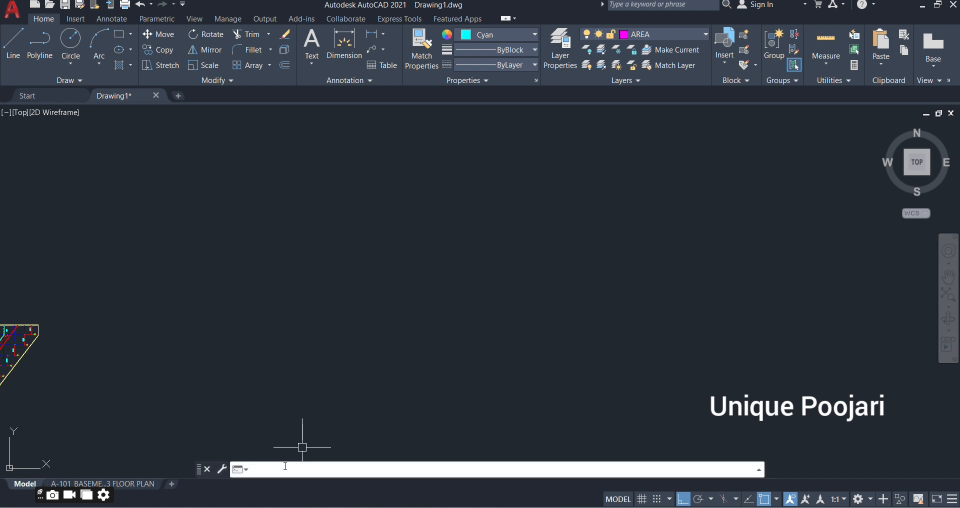
text(u)
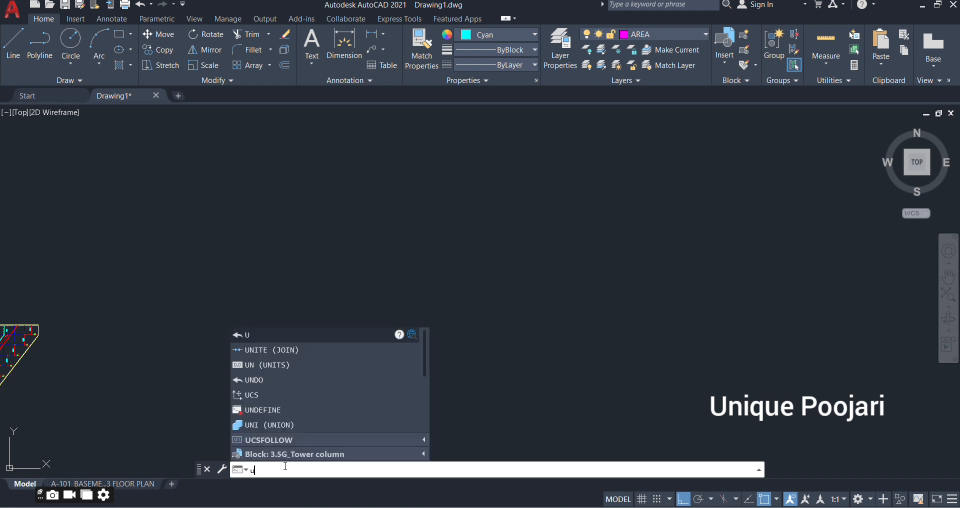
text(n)
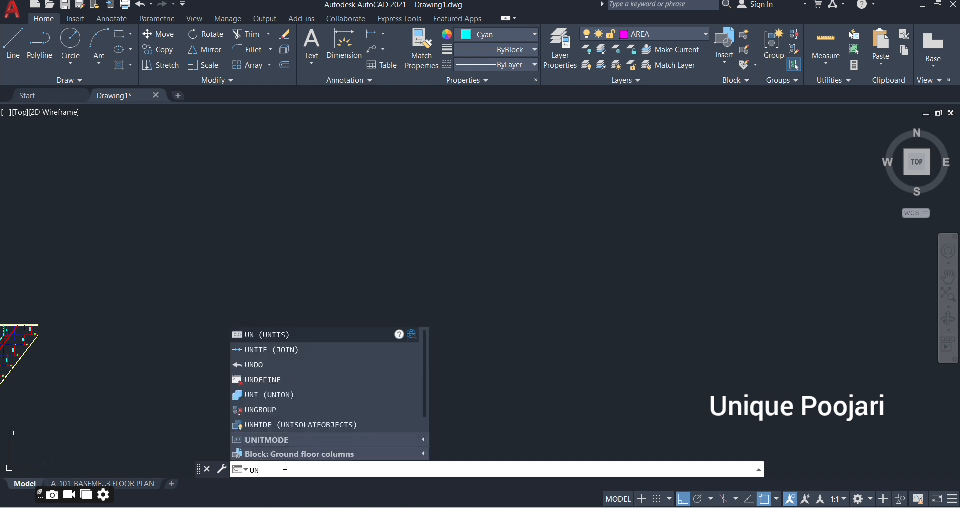
key(Return)
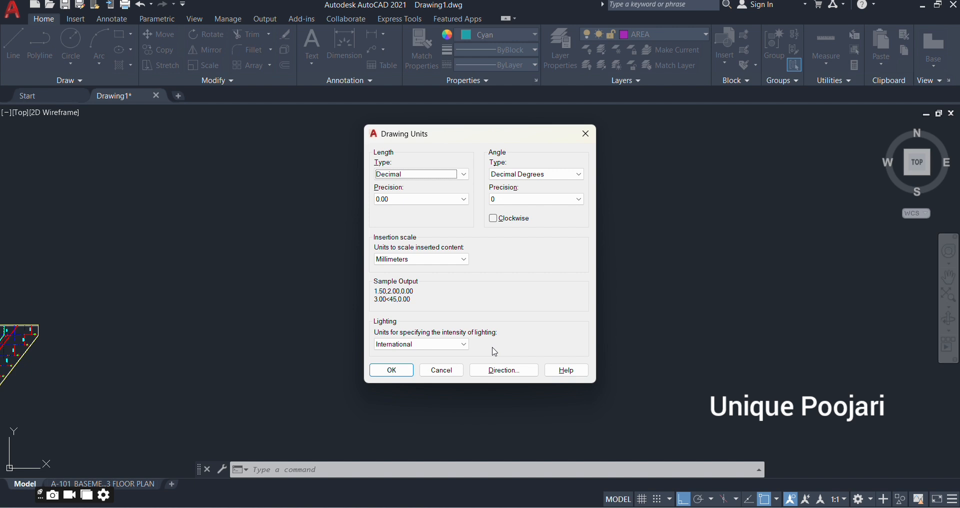
click(407, 175)
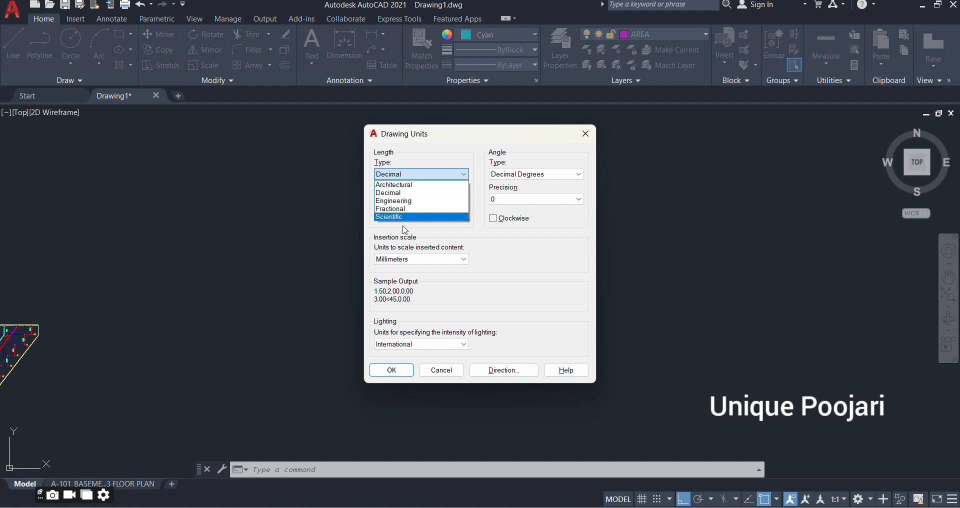
click(431, 174)
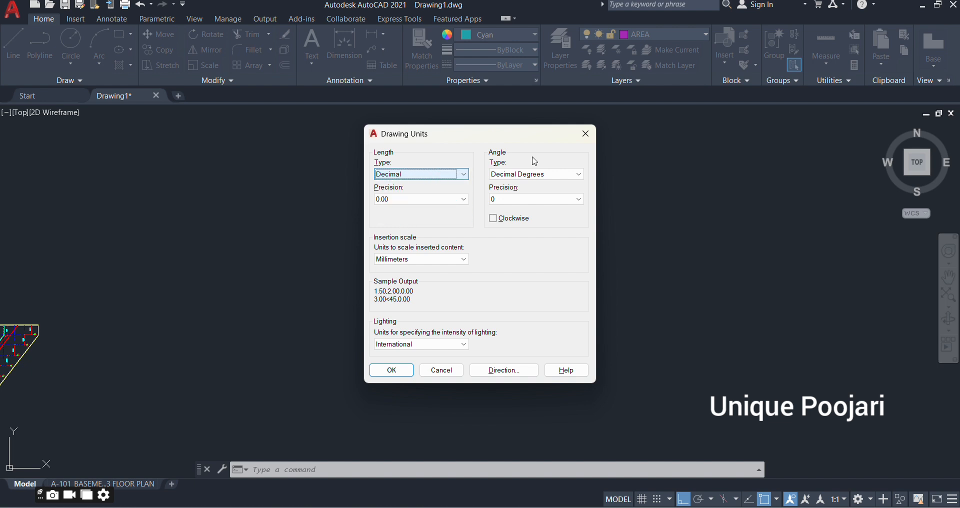
click(585, 134)
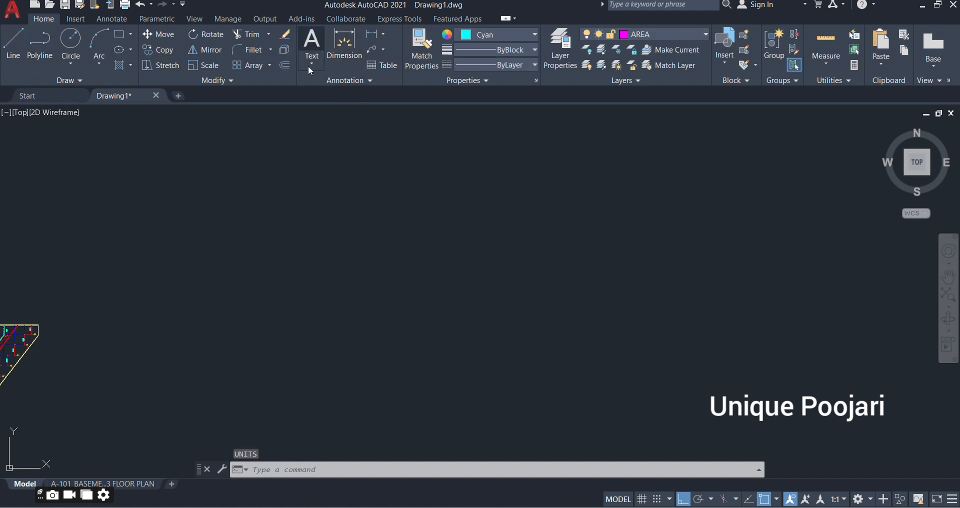
Create a multiline text in the empty drawing area reading "Short key - UN+Enter"
click(310, 50)
click(191, 187)
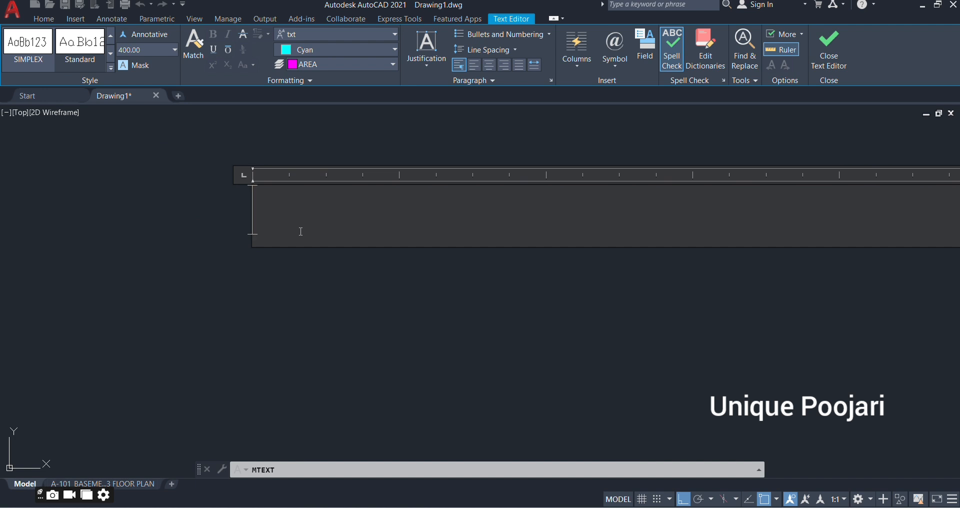
text(Short ke)
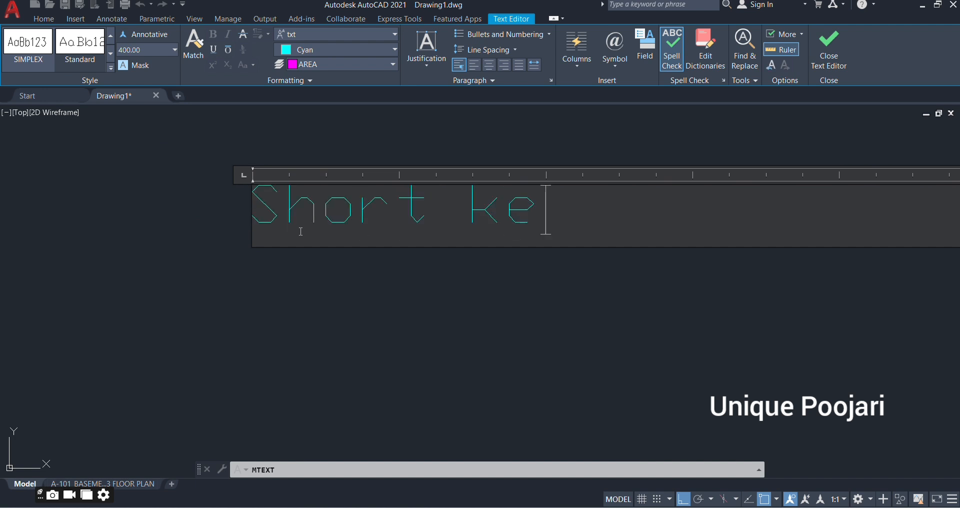
text(y - UN)
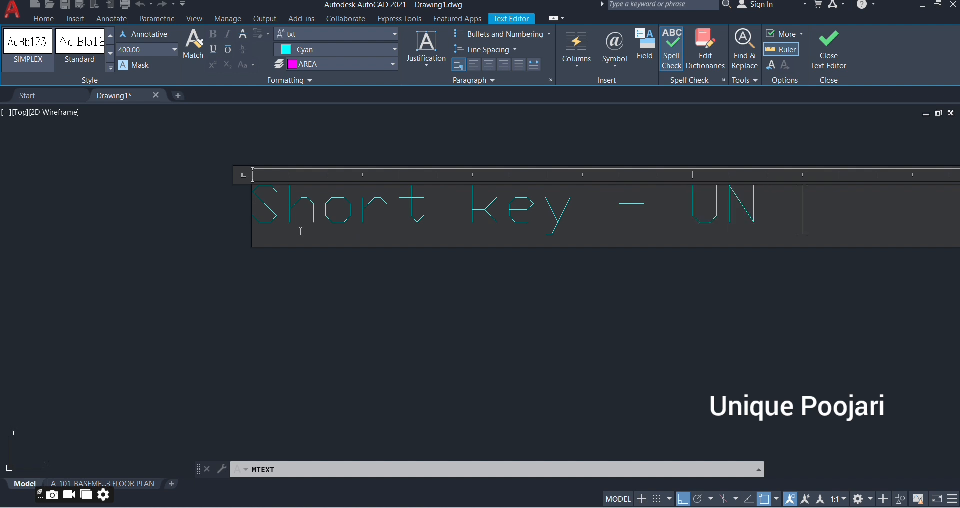
key(BackSpace)
text(+Ent)
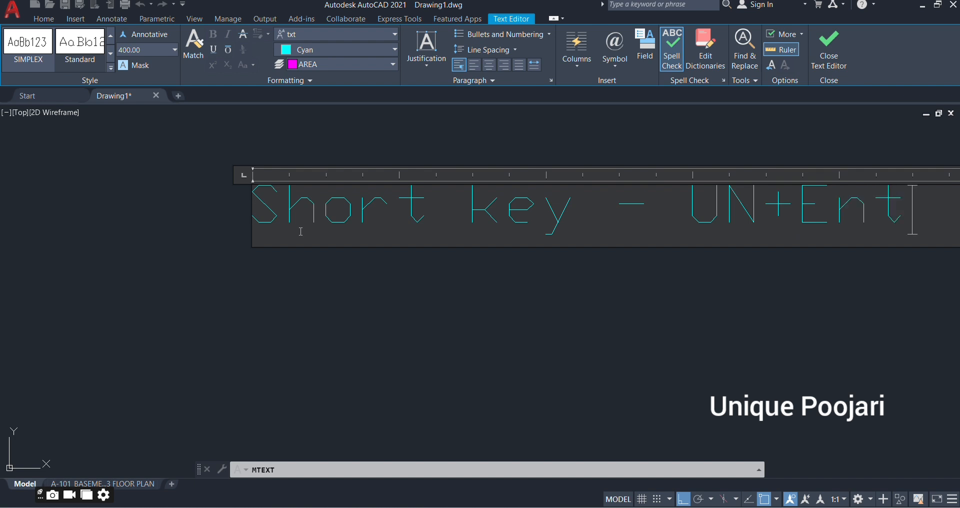
text(er)
scroll(527, 268, down, 3)
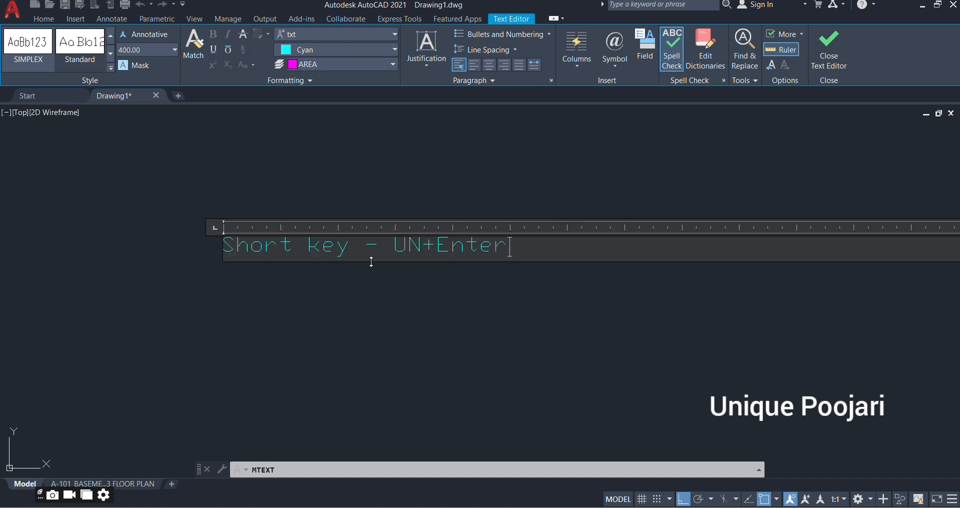
scroll(265, 262, up, 2)
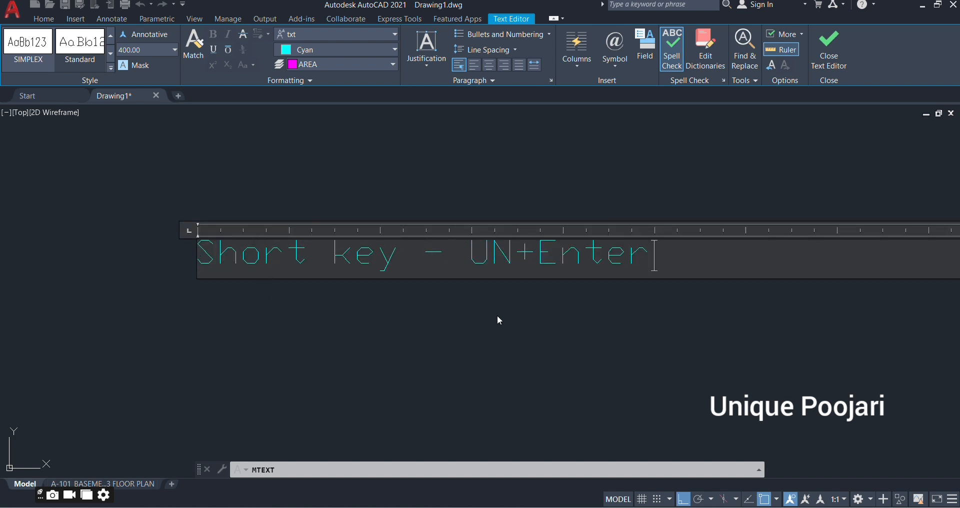
Replace the whole content of the multiline text with the word "units"
key(BackSpace)
key(BackSpace)
key(BackSpace)
key(BackSpace)
key(BackSpace)
key(BackSpace)
key(BackSpace)
key(BackSpace)
key(BackSpace)
key(BackSpace)
key(BackSpace)
key(BackSpace)
key(BackSpace)
key(BackSpace)
key(BackSpace)
key(BackSpace)
key(BackSpace)
key(BackSpace)
key(BackSpace)
key(BackSpace)
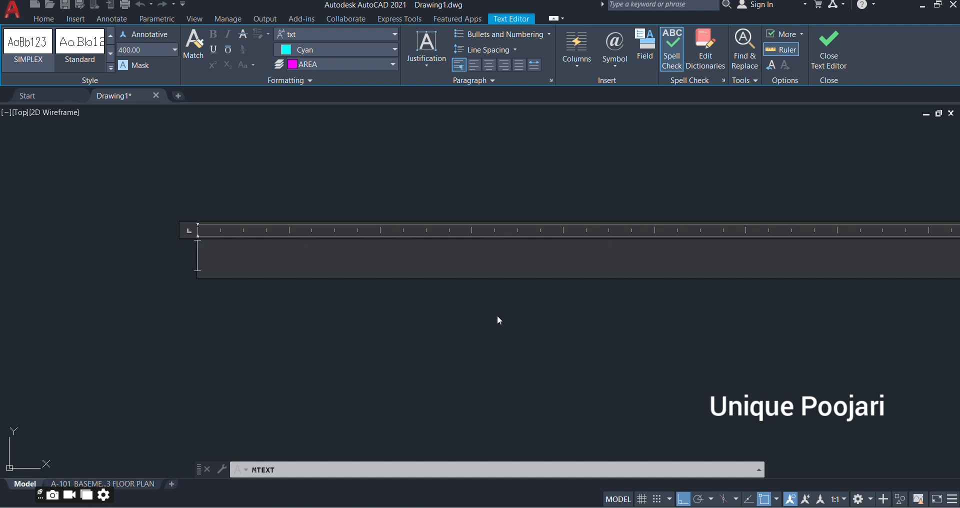
scroll(319, 297, up, 2)
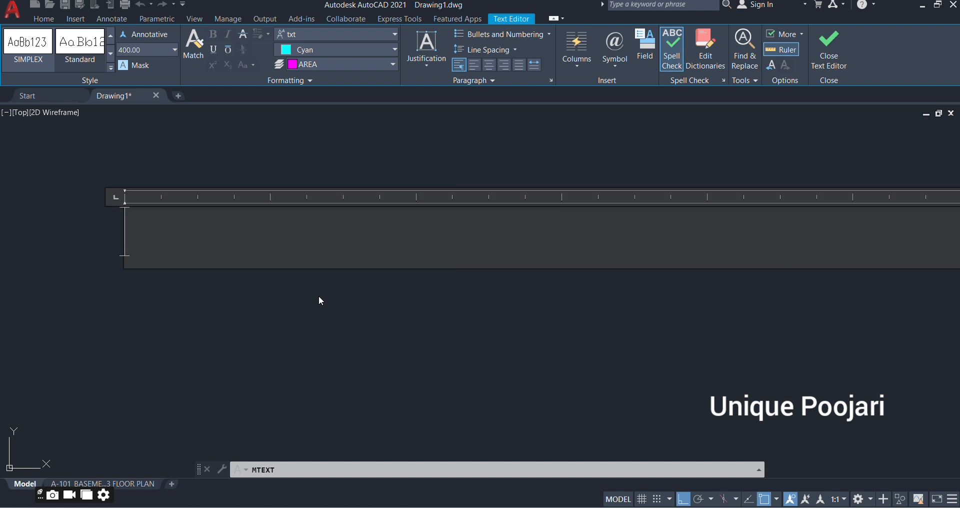
text(units)
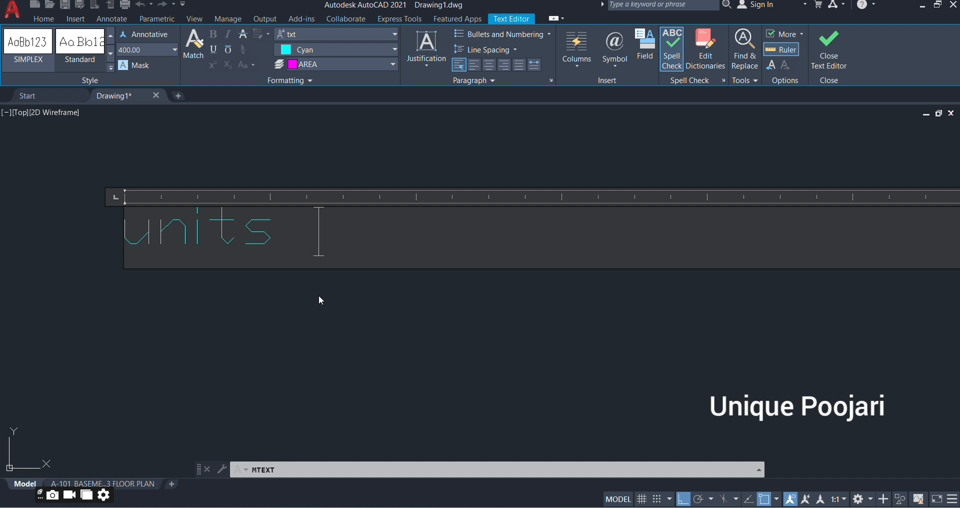
Erase the word "units" and leave the text editor without keeping any text
key(Escape)
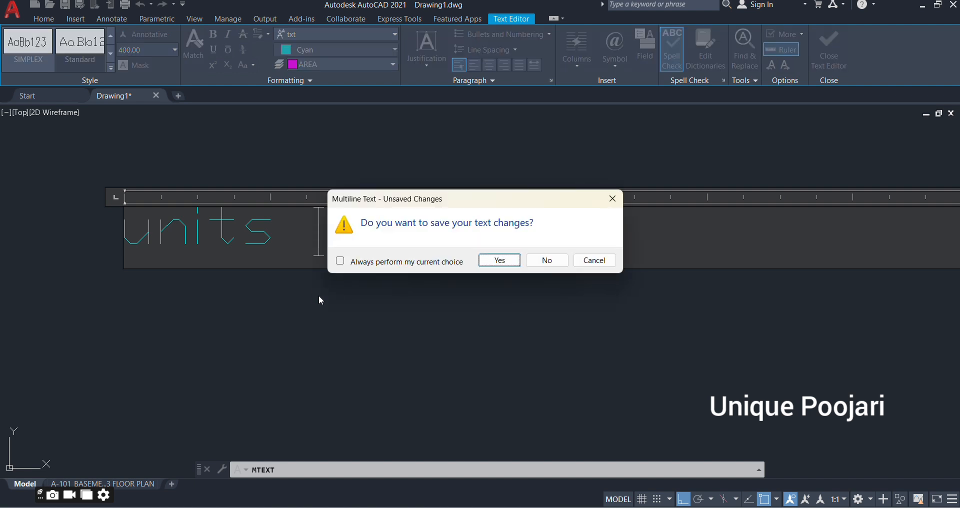
click(595, 260)
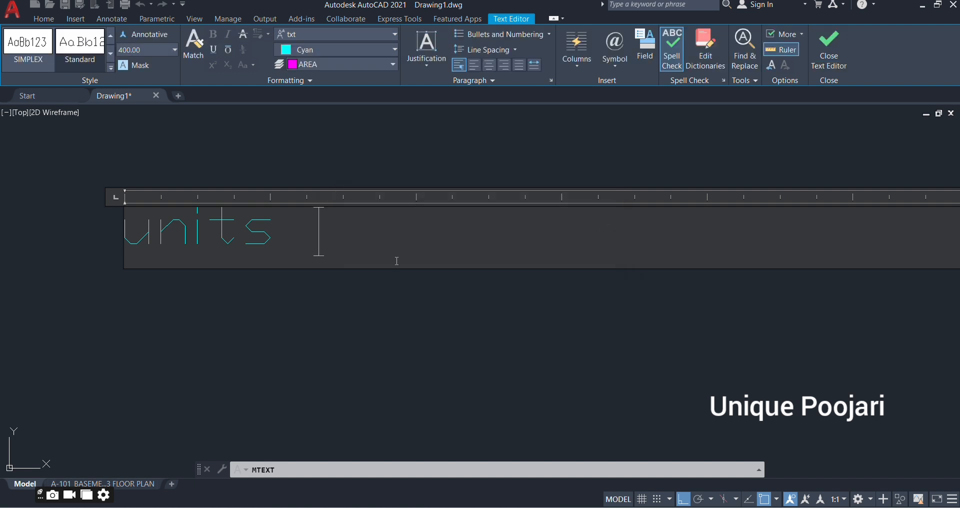
key(BackSpace)
key(BackSpace)
key(BackSpace)
key(BackSpace)
key(BackSpace)
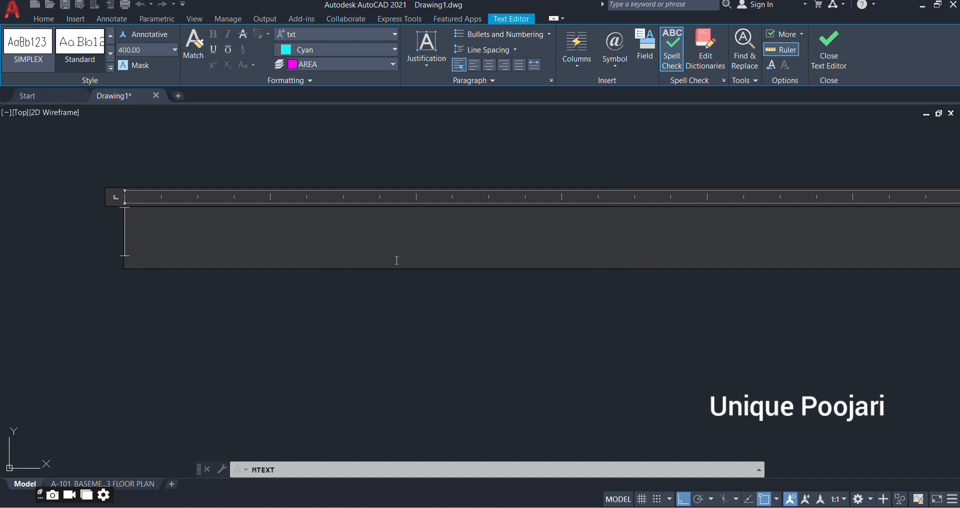
key(Escape)
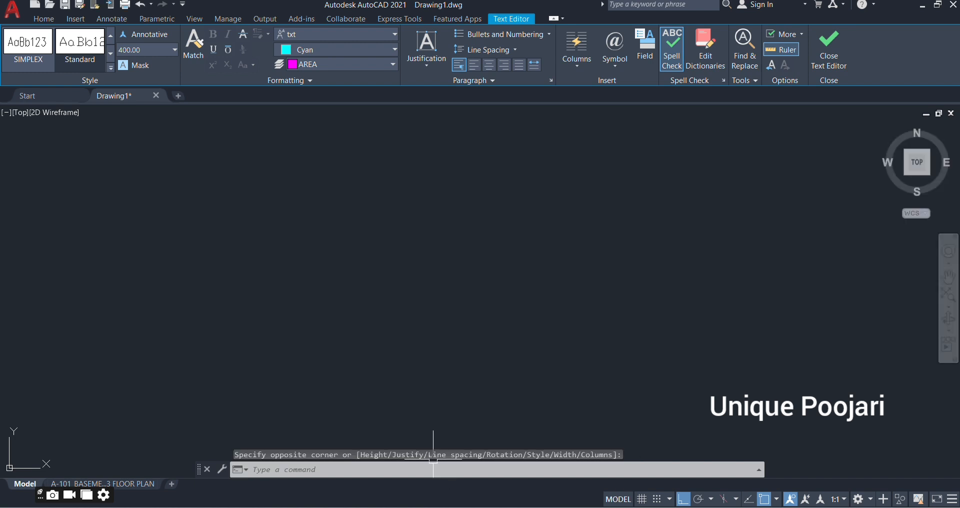
Reopen the drawing units settings with UN, examine the list of length types, and close the settings unchanged
click(427, 468)
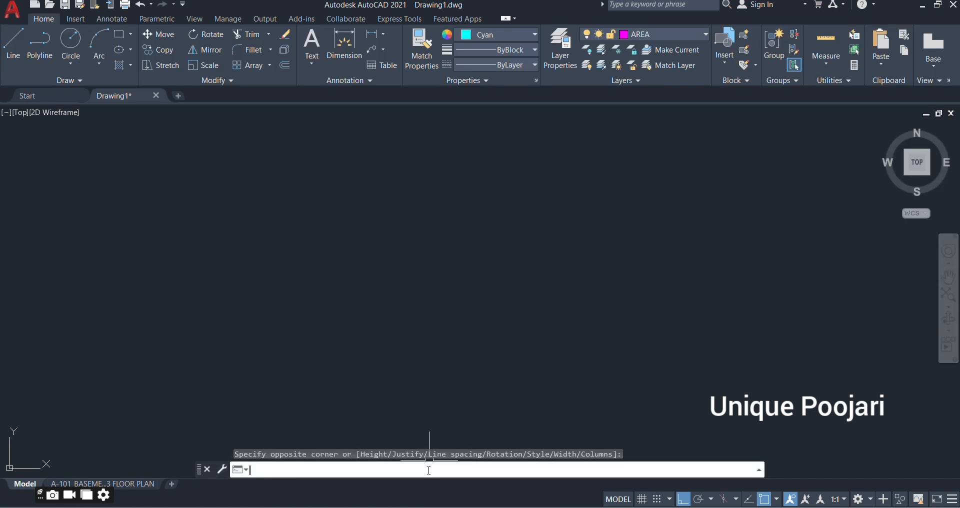
text(UN)
key(Return)
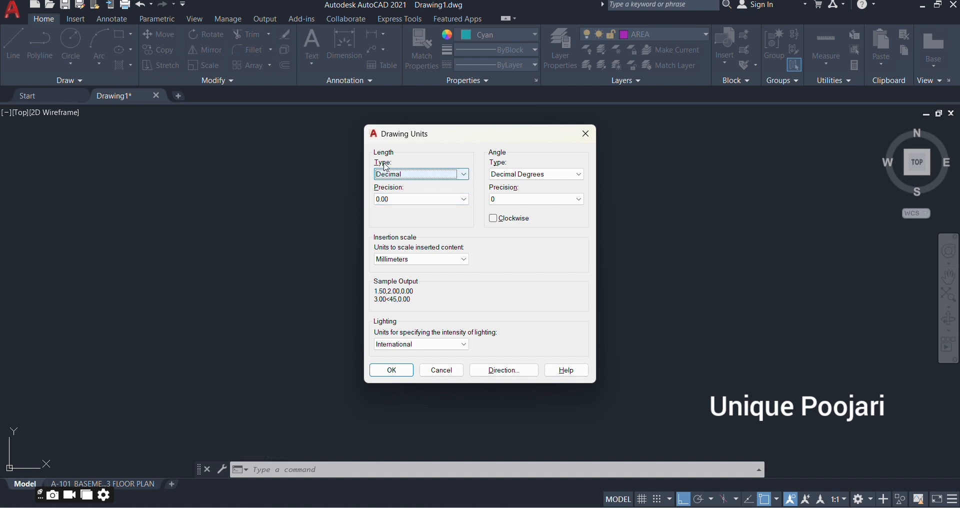
click(397, 178)
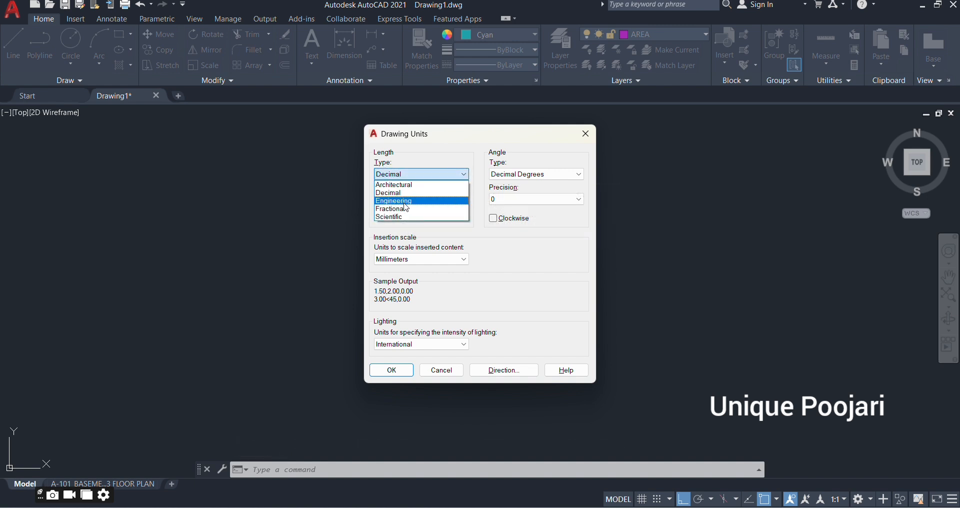
click(592, 137)
click(587, 132)
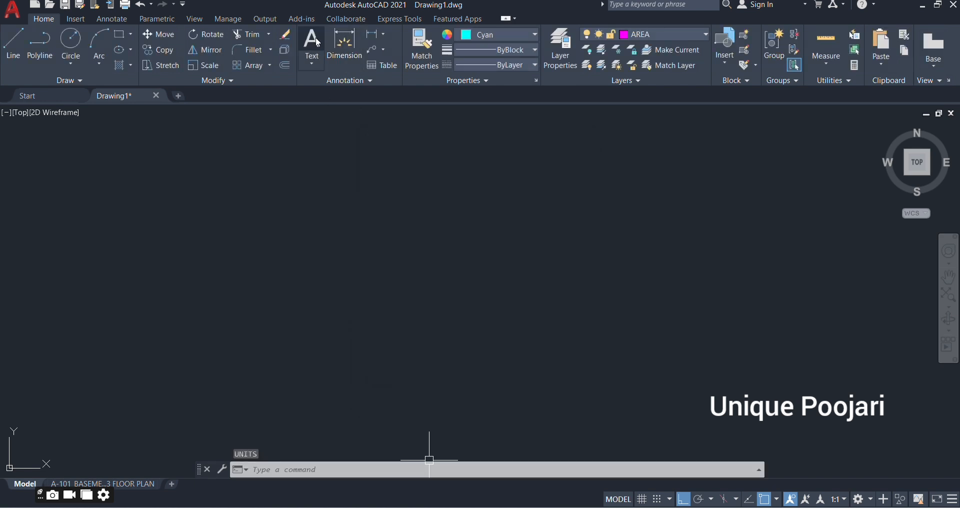
Place a new multiline text box in the empty drawing area and start a list with the item number "1."
click(312, 64)
click(324, 88)
click(233, 206)
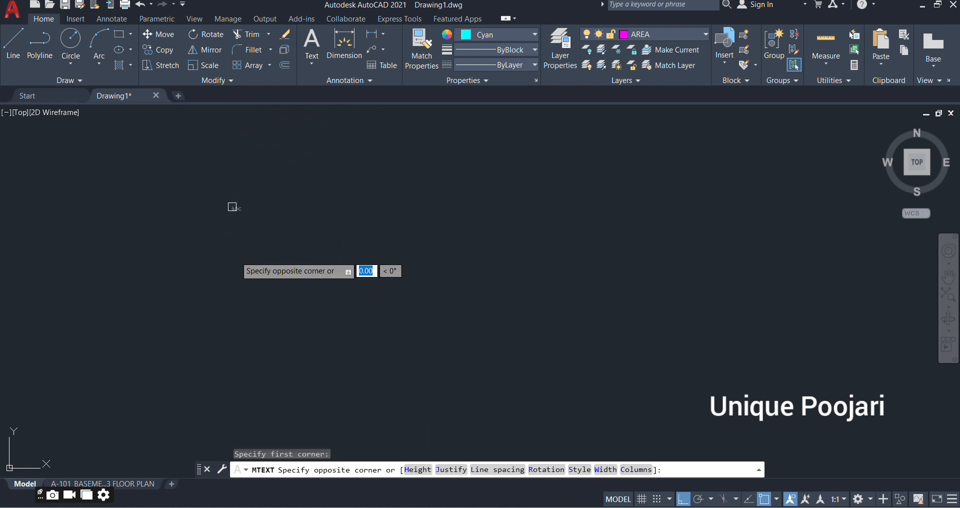
click(295, 259)
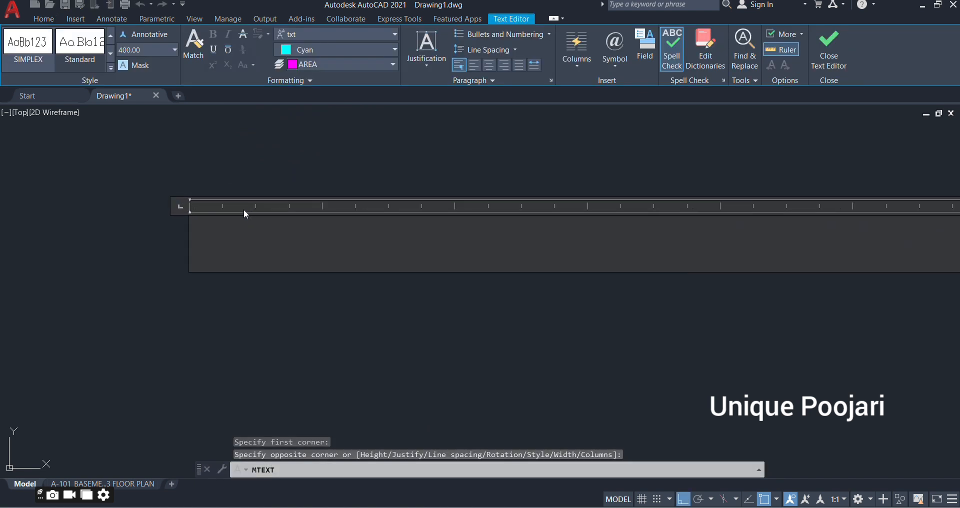
text(1)
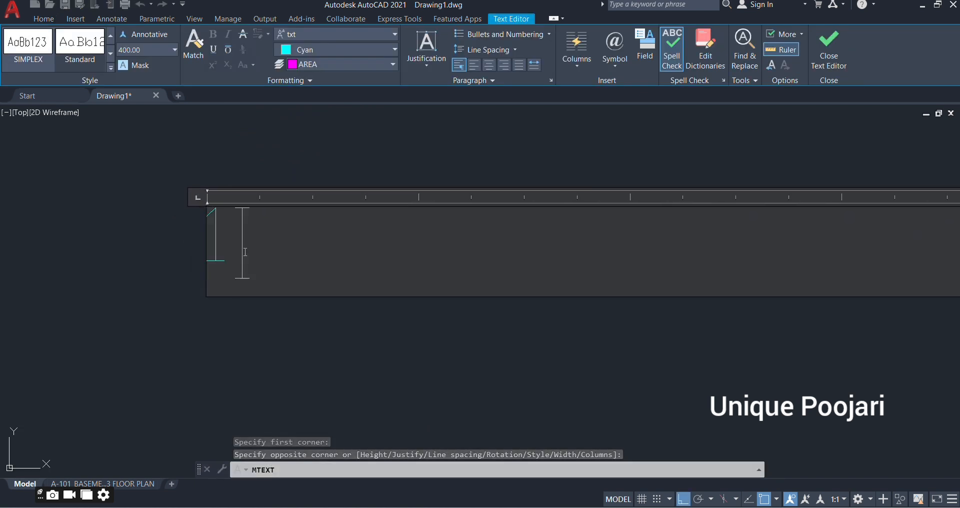
text(.)
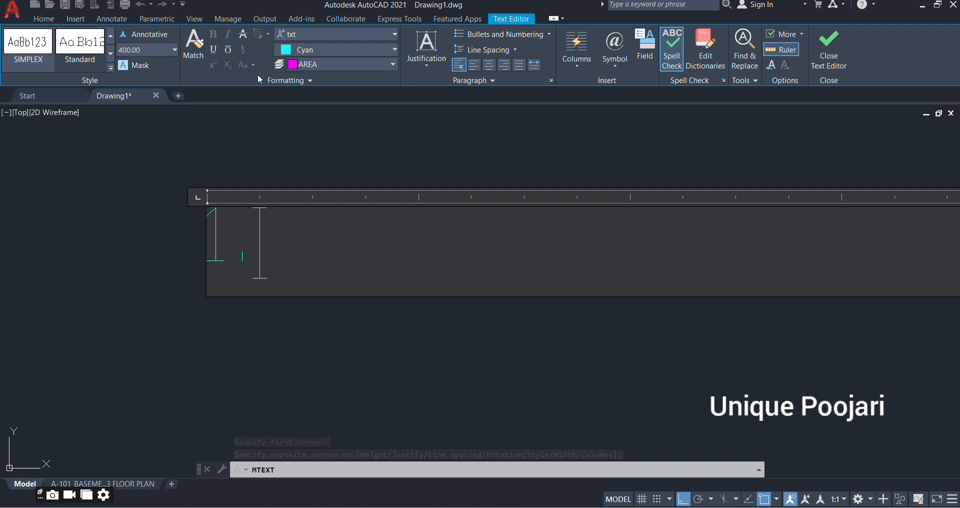
click(340, 50)
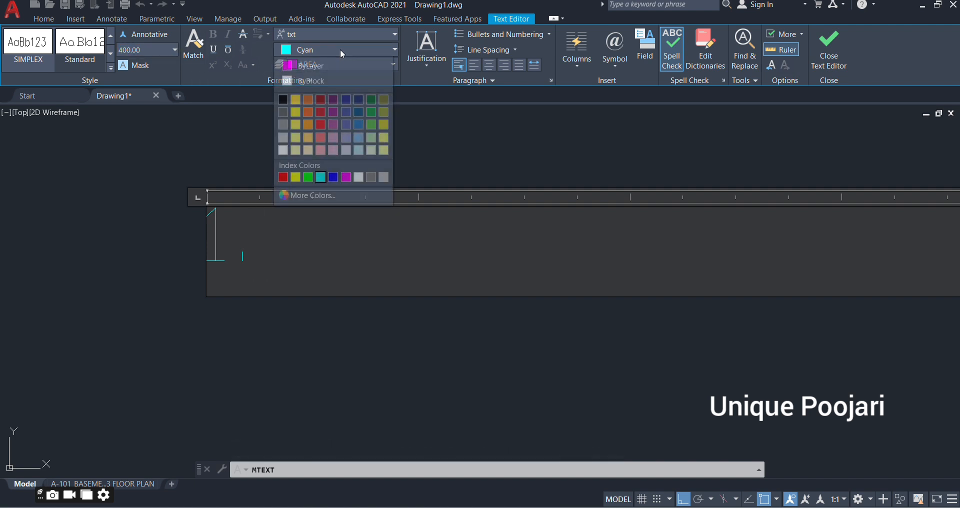
click(338, 49)
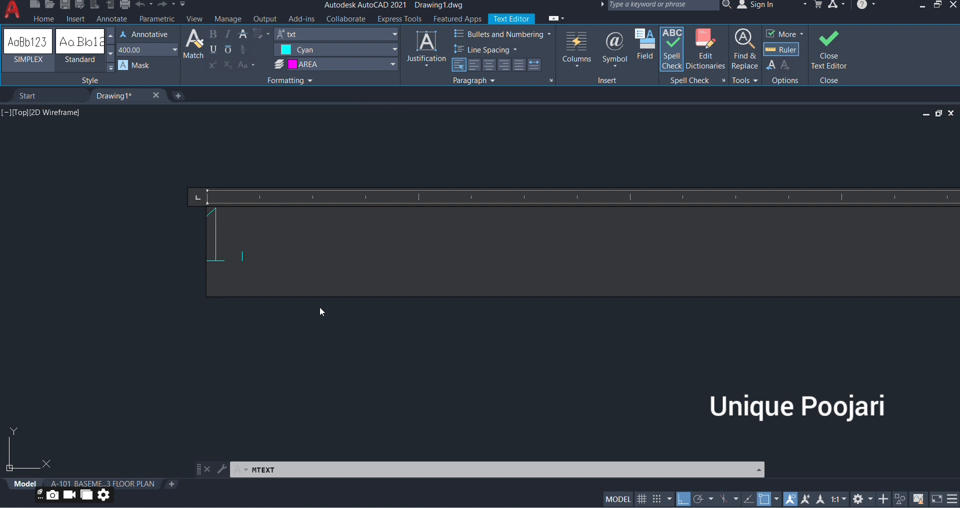
Complete the first list item so that it reads "1.ARCHITECTURAL"
text(atr)
key(BackSpace)
key(BackSpace)
key(BackSpace)
text(ARC)
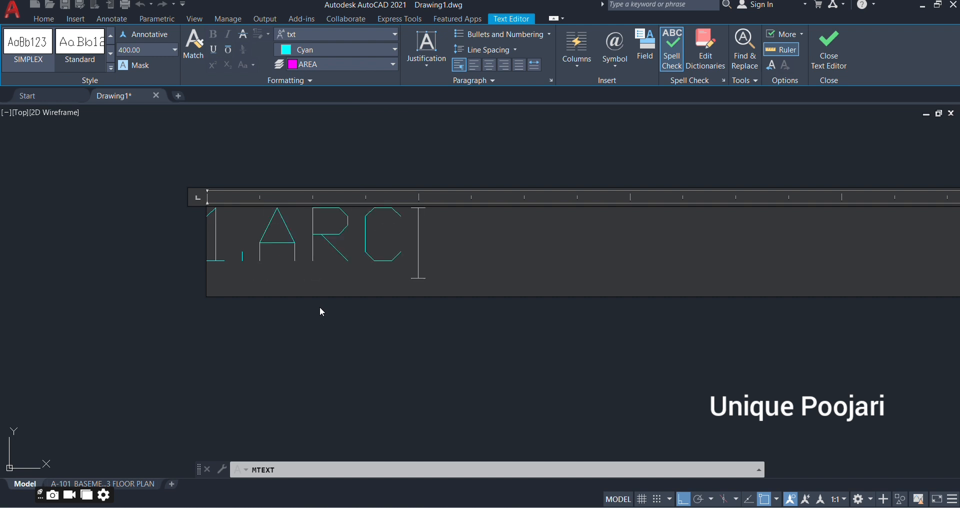
text(HITECTURAL)
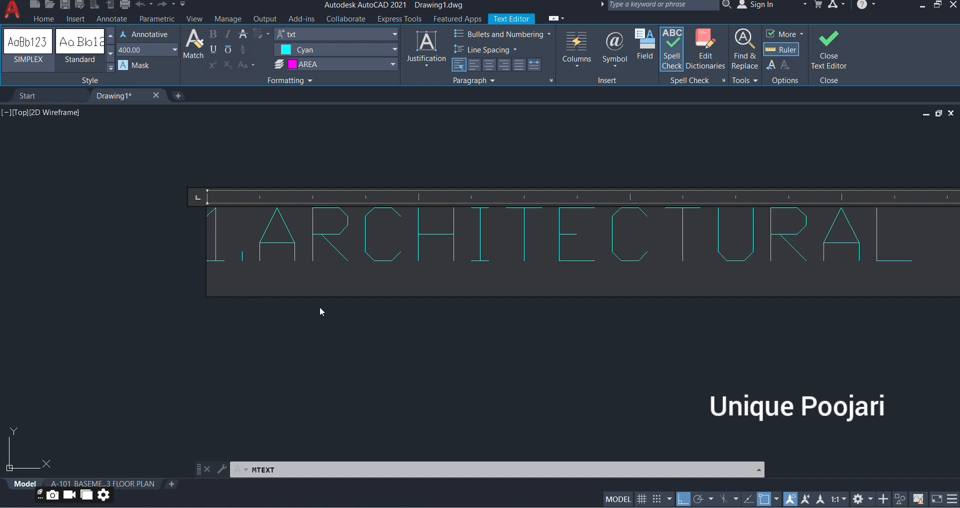
scroll(322, 312, down, 3)
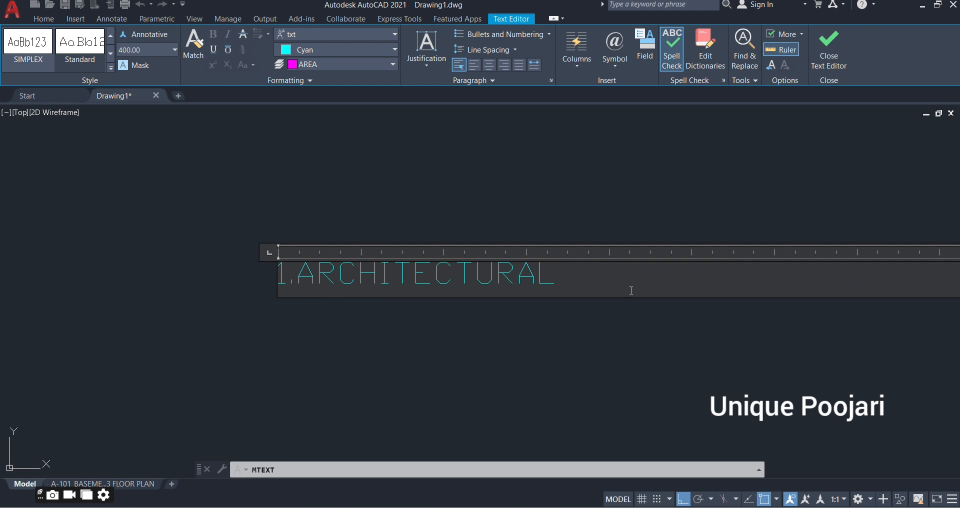
Extend the ARCHITECTURAL item with the example values "= 1'2" ,1'5""
text(= 1'2" ,1'5")
key(ctrl+a)
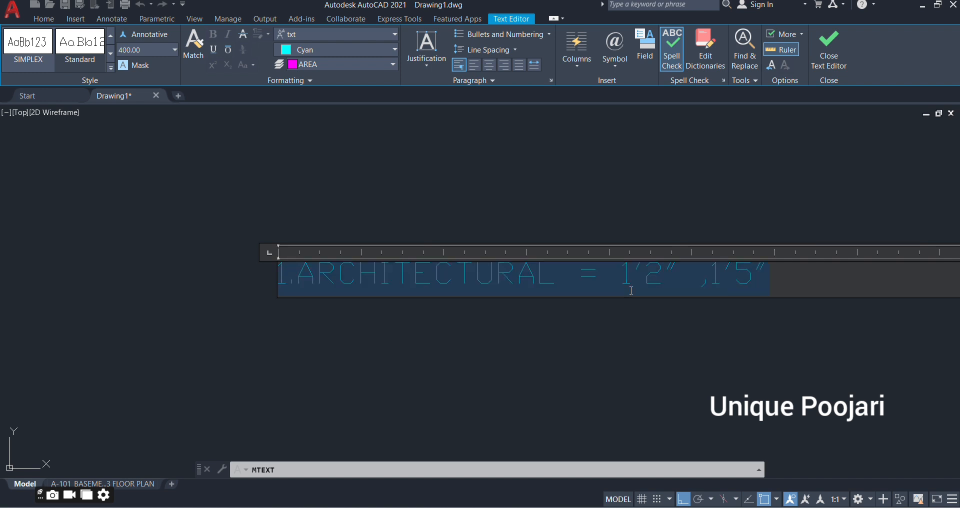
click(632, 290)
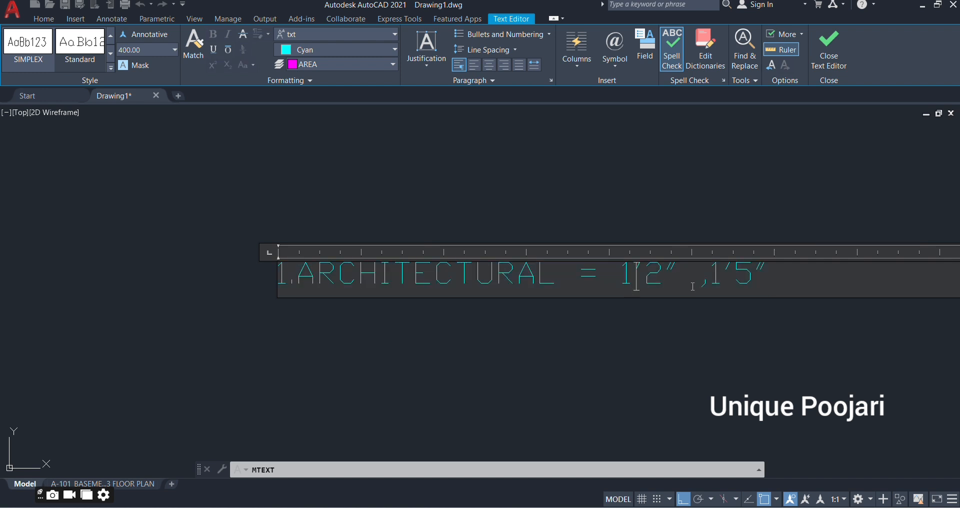
Colour the word ARCHITECTURAL in the first list item white and close the text editor
drag(561, 280, 298, 281)
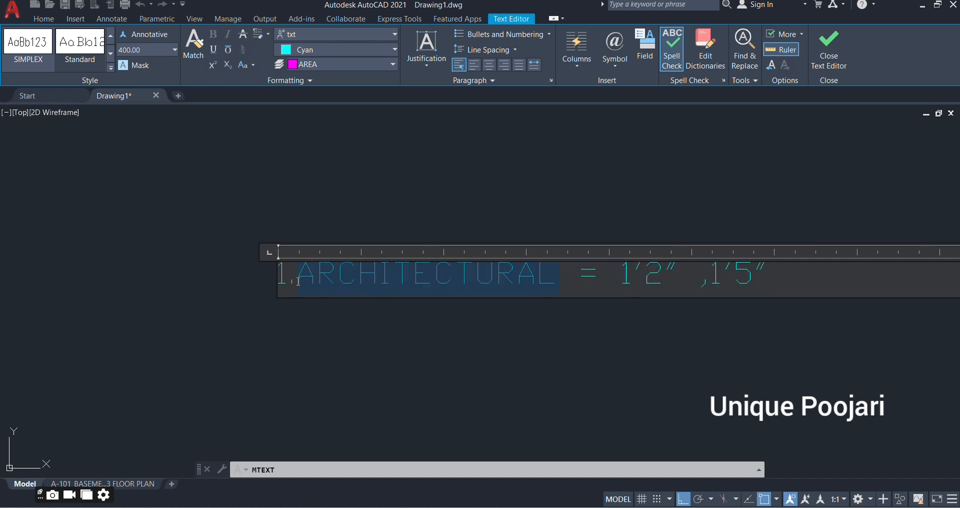
click(325, 49)
click(358, 178)
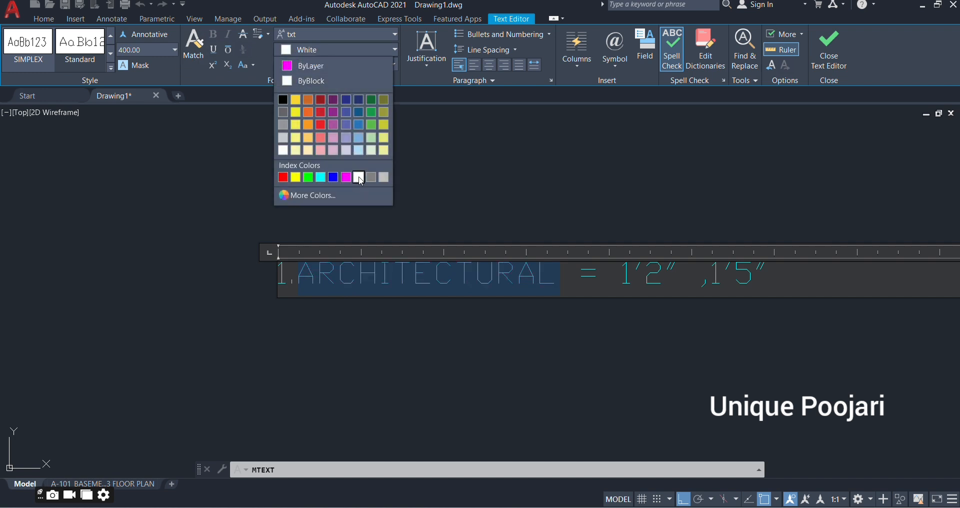
click(432, 345)
Reopen the list text and add a second item reading "2.DECIMAL" below the first line
double_click(562, 274)
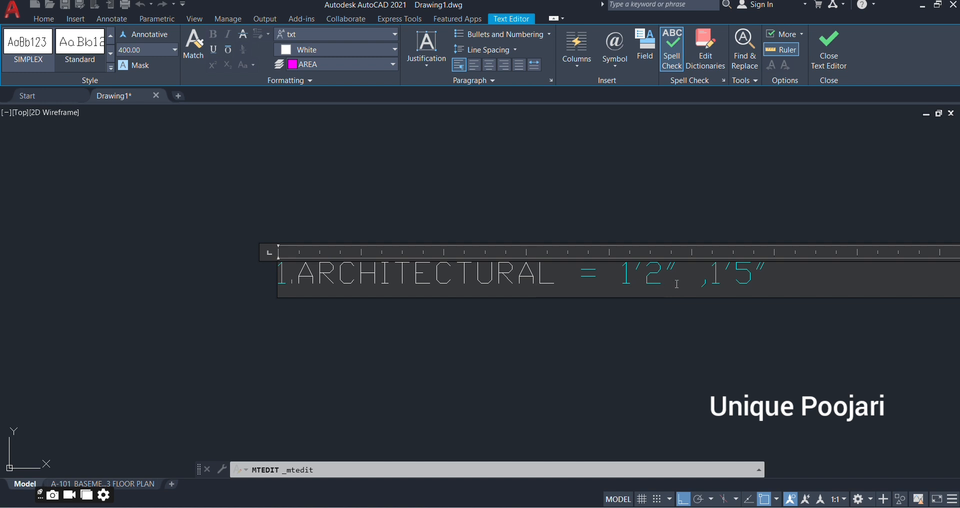
click(788, 285)
key(Return)
text(2.)
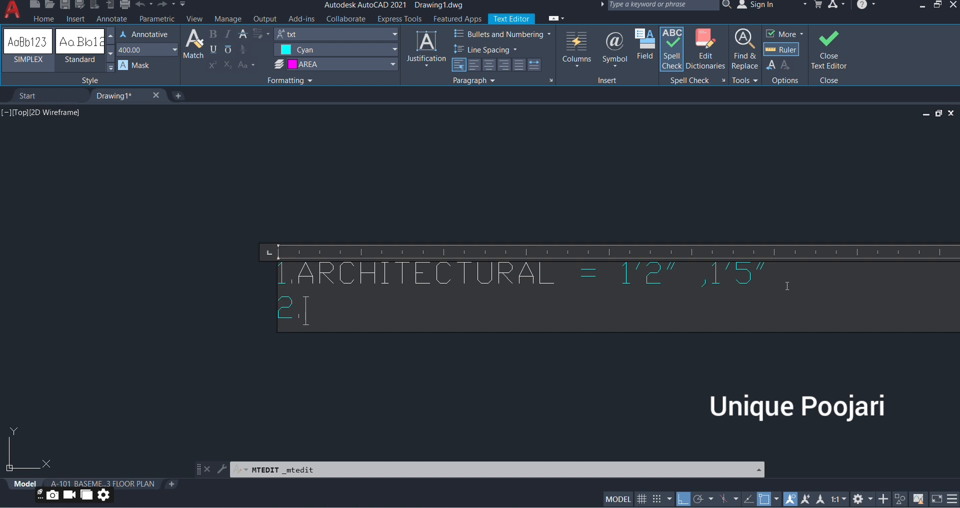
key(BackSpace)
text(DECIMAL)
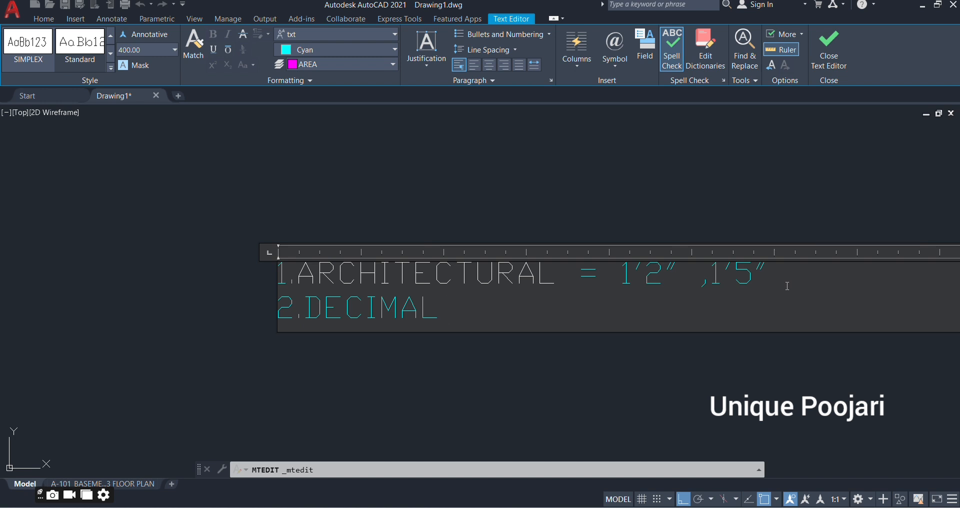
Extend the DECIMAL item with the example values "-1.0,2.5,3.5"
text(-)
scroll(511, 332, up, 2)
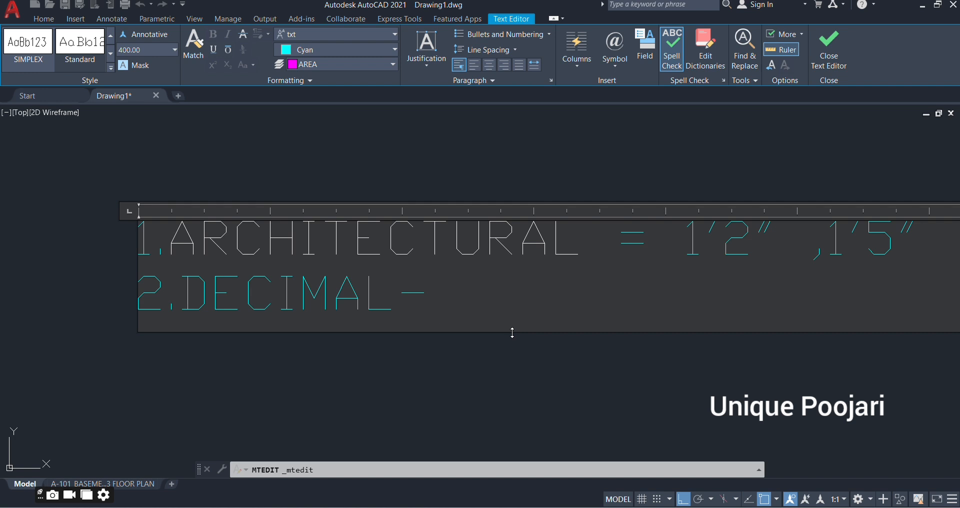
text(1.0,2.5)
text(,3.5)
key(BackSpace)
text(5)
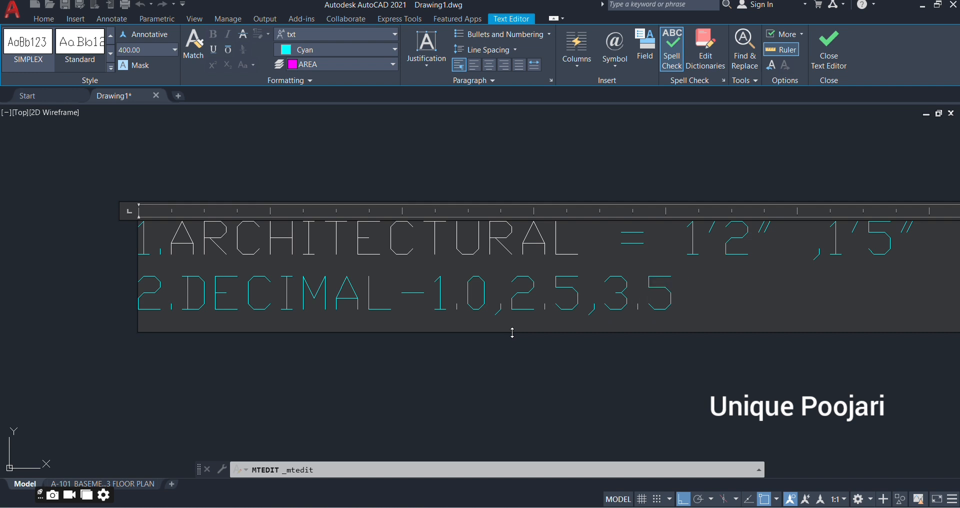
Add a third list item reading "3.ENGINEERING -" below the DECIMAL line
key(Return)
text(3.)
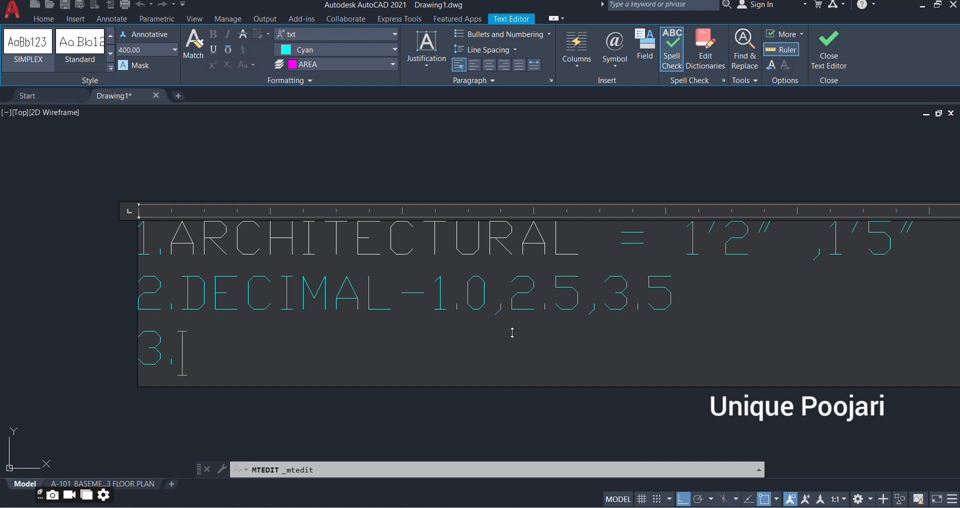
key(BackSpace)
text(ENGINEERING)
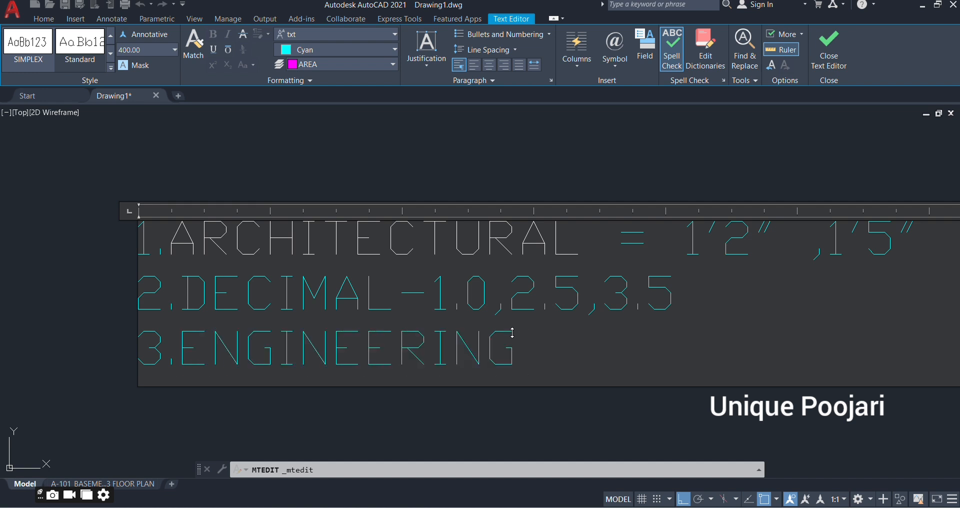
text( -)
Colour the words DECIMAL and ENGINEERING in the second and third list items white
drag(400, 300, 393, 321)
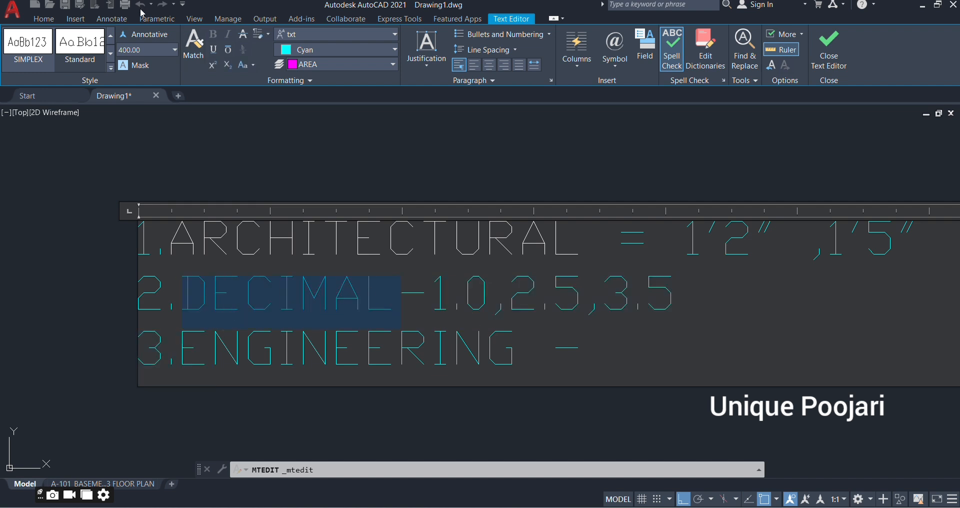
click(311, 55)
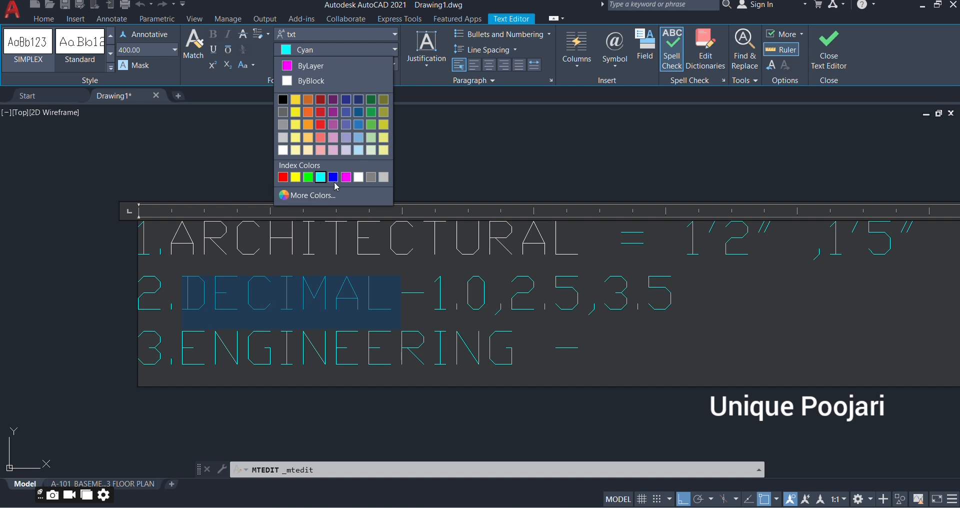
click(359, 177)
click(435, 354)
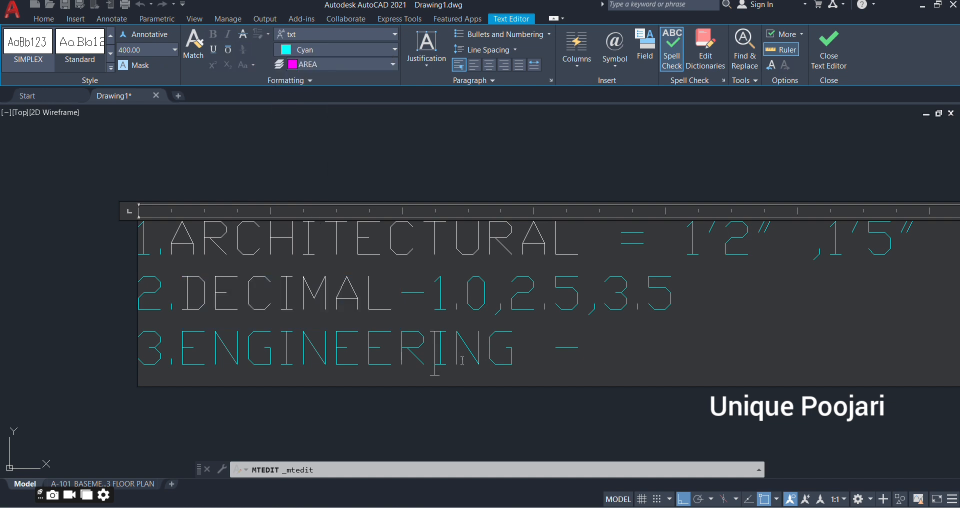
drag(522, 352, 159, 348)
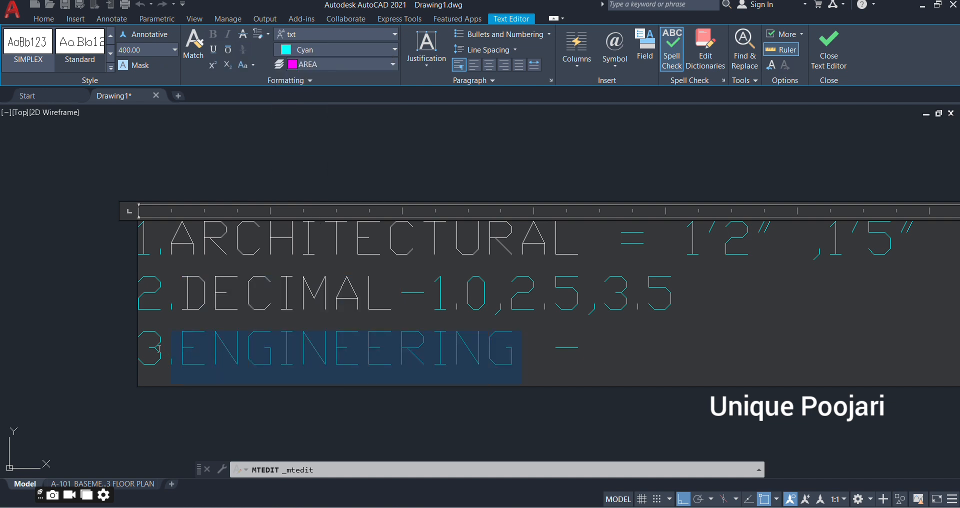
click(320, 50)
click(360, 177)
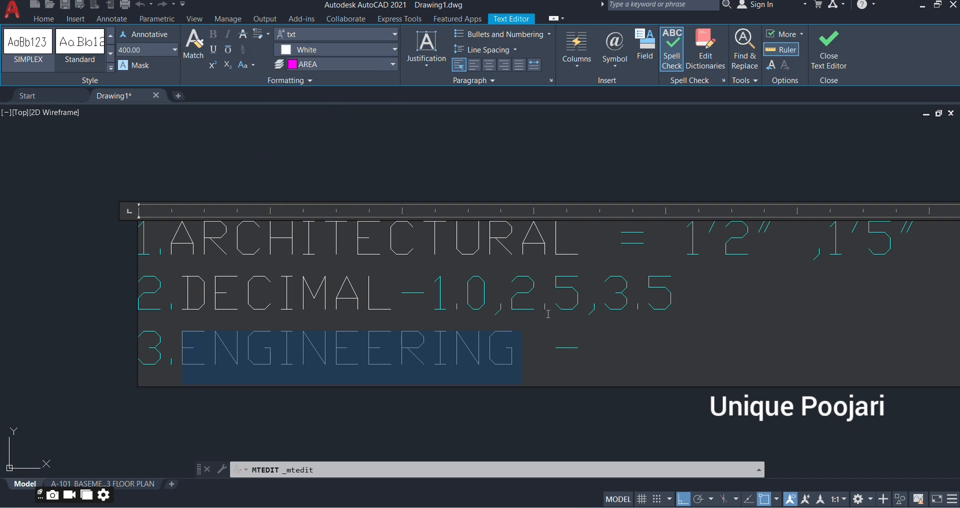
Complete the ENGINEERING item with the example values 1.0",2.5" after the dash
click(593, 359)
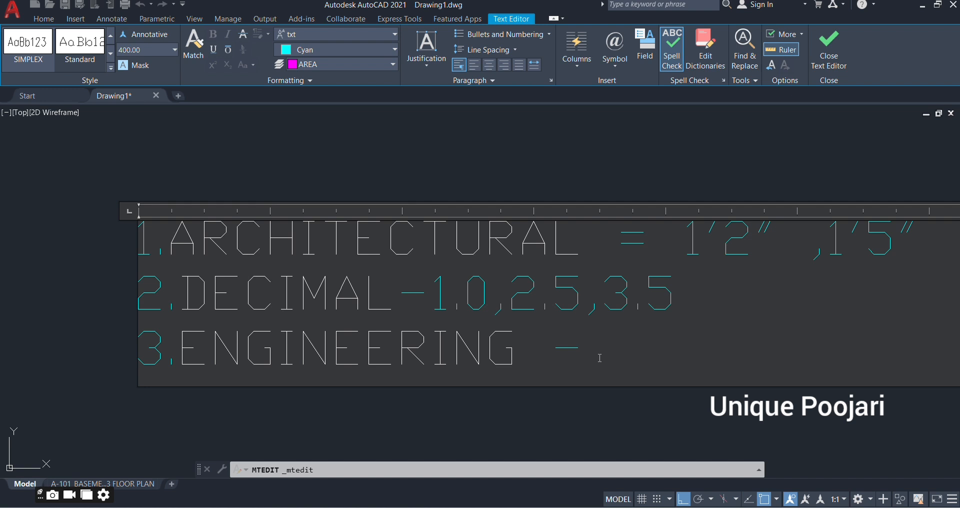
text(1.0",2.5)
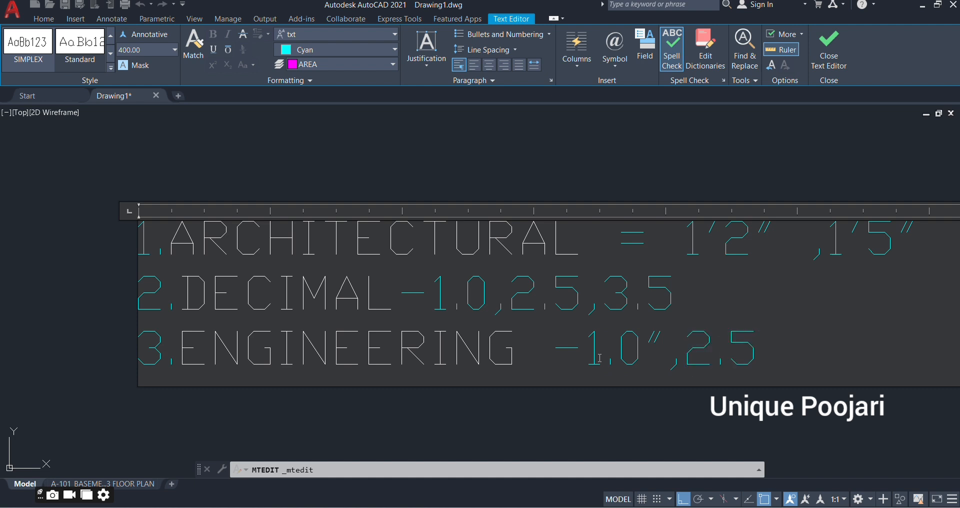
text(")
Add a fourth list item reading "4.FRACTIONAL" below the ENGINEERING line
key(Return)
text(4.)
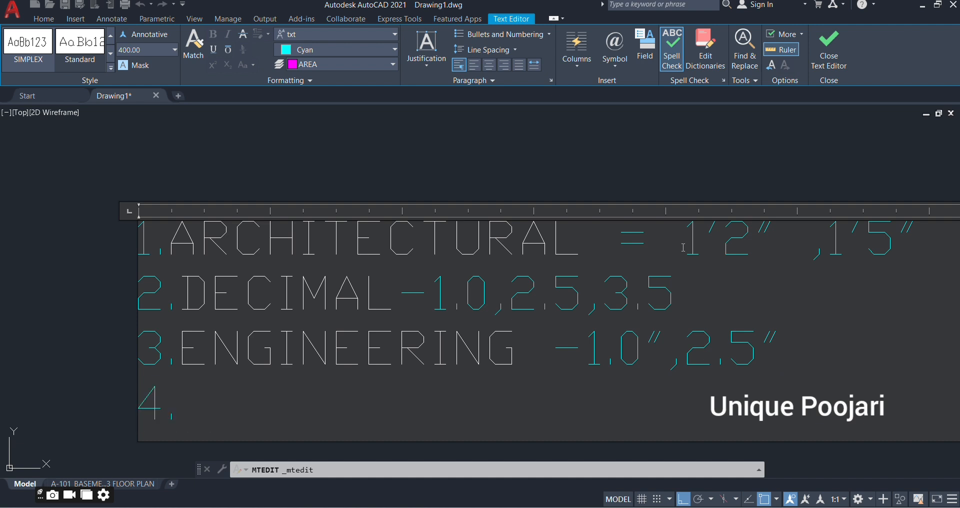
key(BackSpace)
text(FRAVC)
key(BackSpace)
key(BackSpace)
key(BackSpace)
text(ACTI)
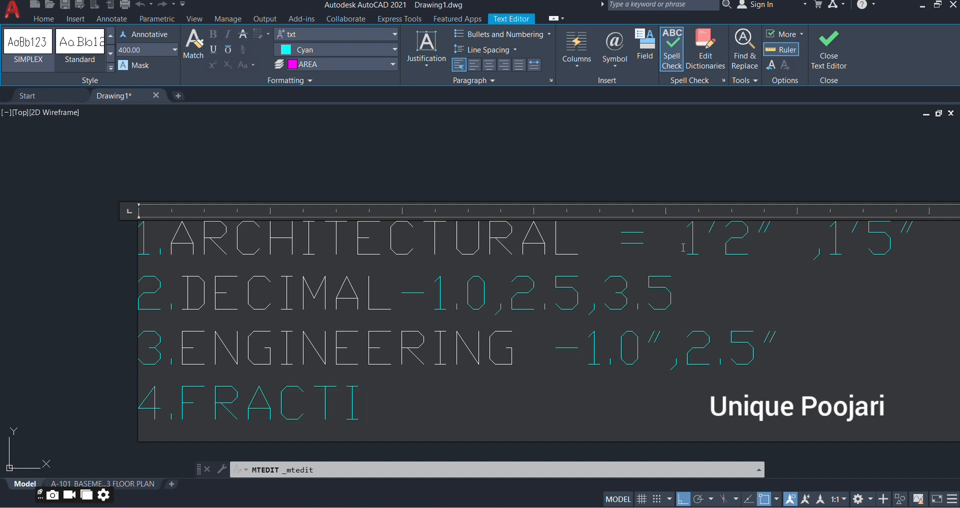
text(ONAL)
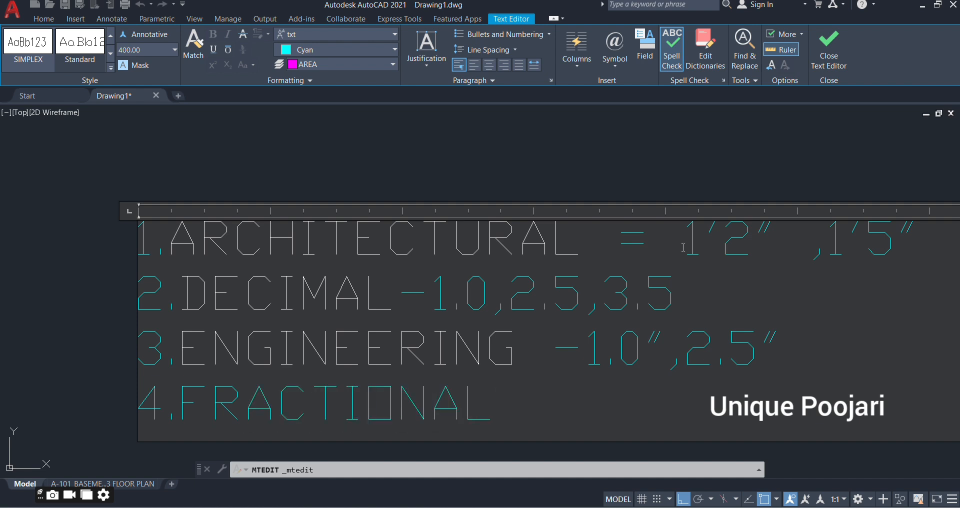
Extend the FRACTIONAL item with the example "- 1,1/2"", using a stacked fraction
text(- 1,1?)
key(BackSpace)
text(/2)
text(")
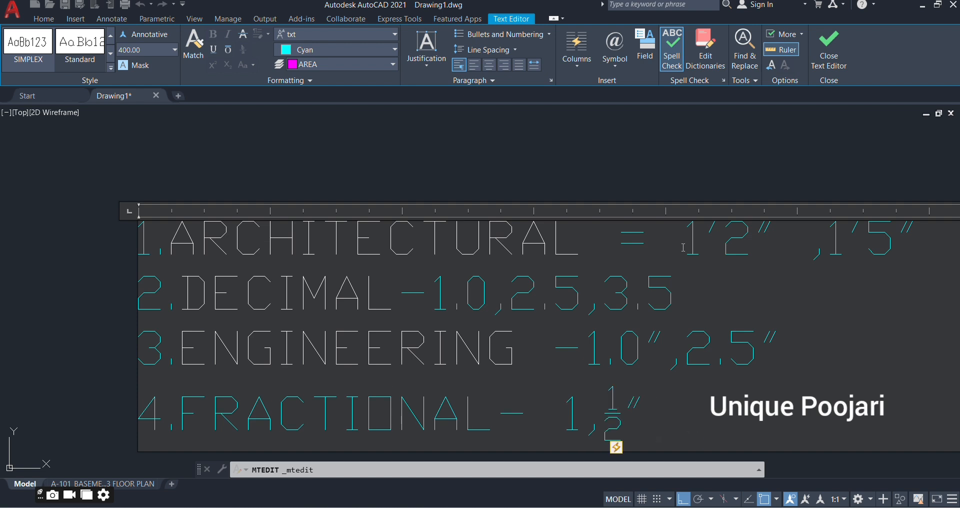
scroll(699, 221, down, 5)
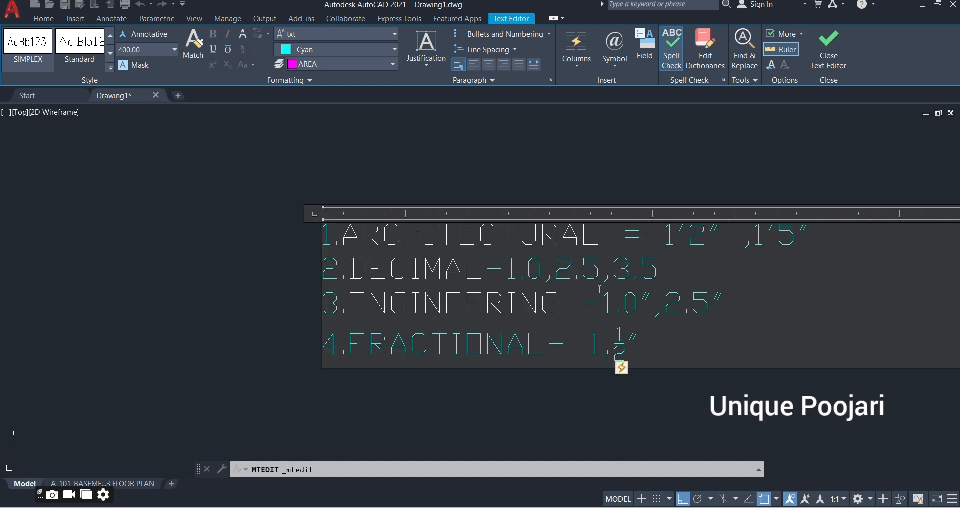
scroll(520, 278, up, 5)
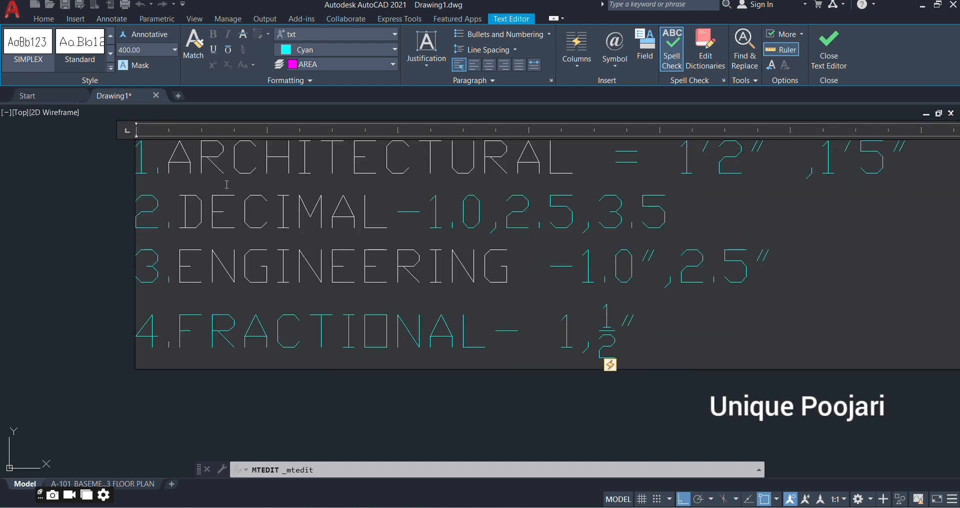
drag(167, 159, 585, 178)
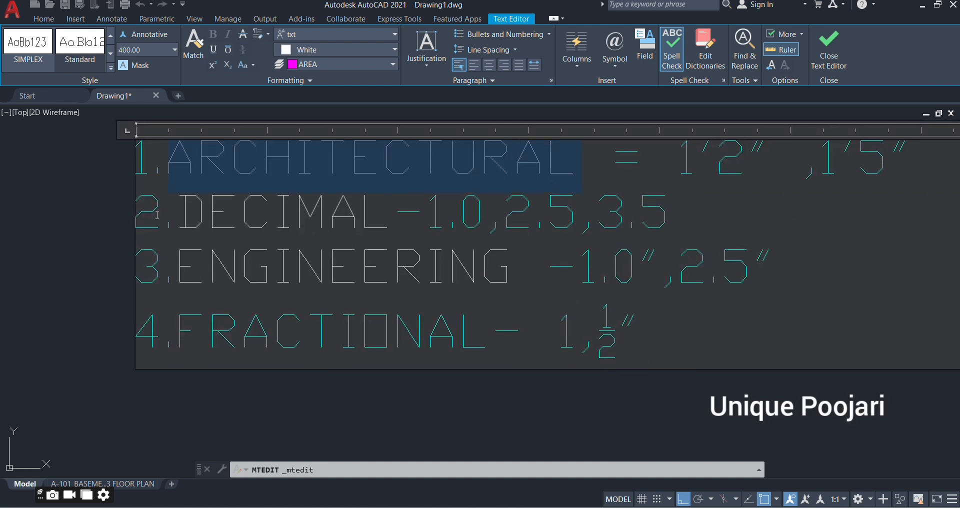
drag(186, 209, 766, 195)
click(680, 215)
drag(680, 215, 136, 140)
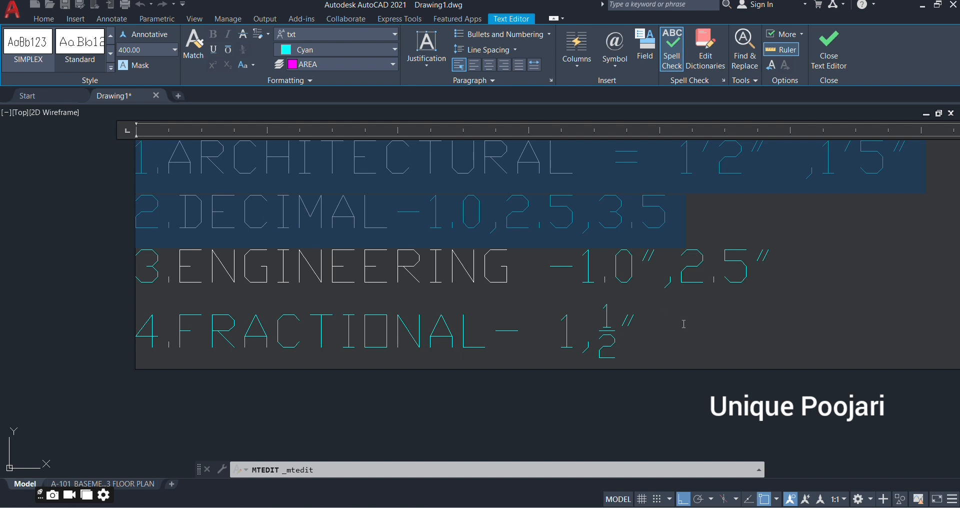
Delete the whole fourth item, FRACTIONAL with its example, from the list and close the text editor
drag(684, 324, 4, 380)
key(Delete)
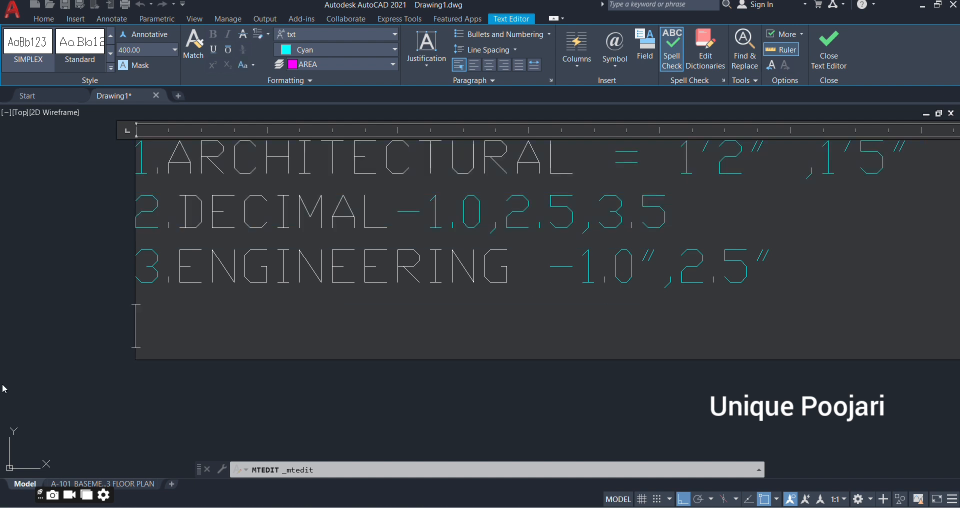
click(40, 305)
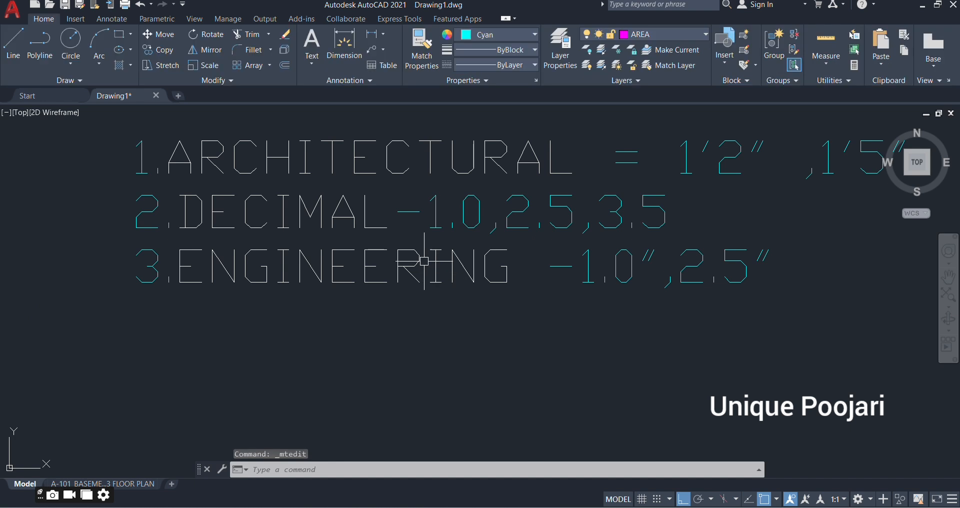
Reopen the list text and add a new fourth item reading "4. SCIETIFIC" below the ENGINEERING line
scroll(424, 261, up, 3)
scroll(422, 336, down, 4)
scroll(390, 301, up, 2)
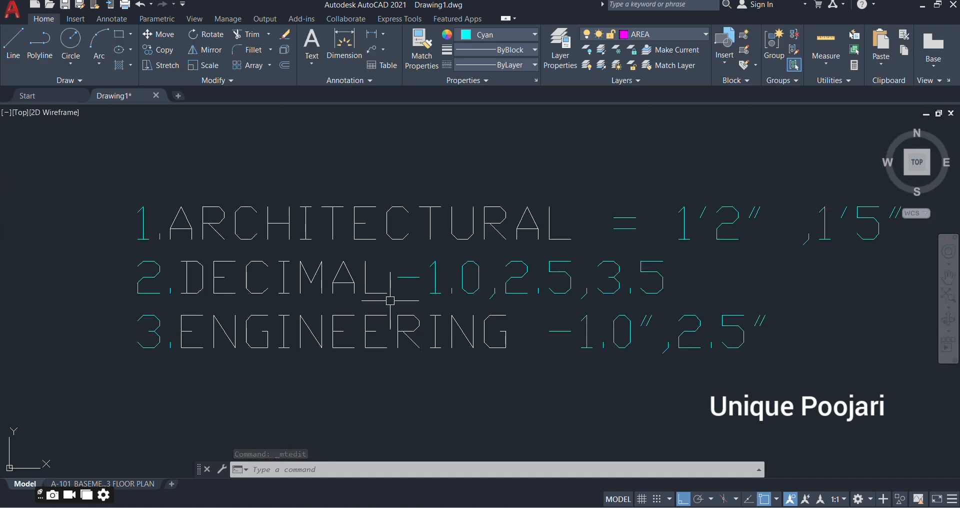
click(367, 333)
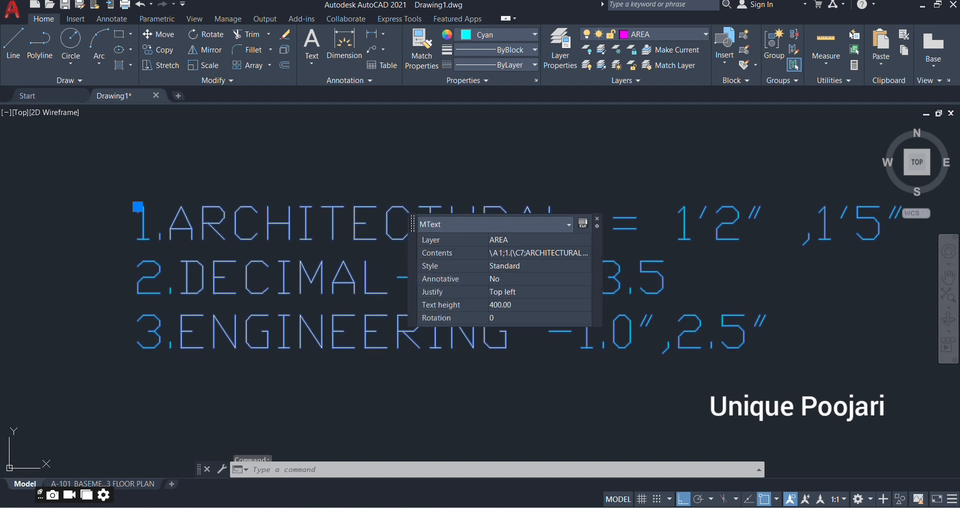
double_click(367, 333)
click(819, 347)
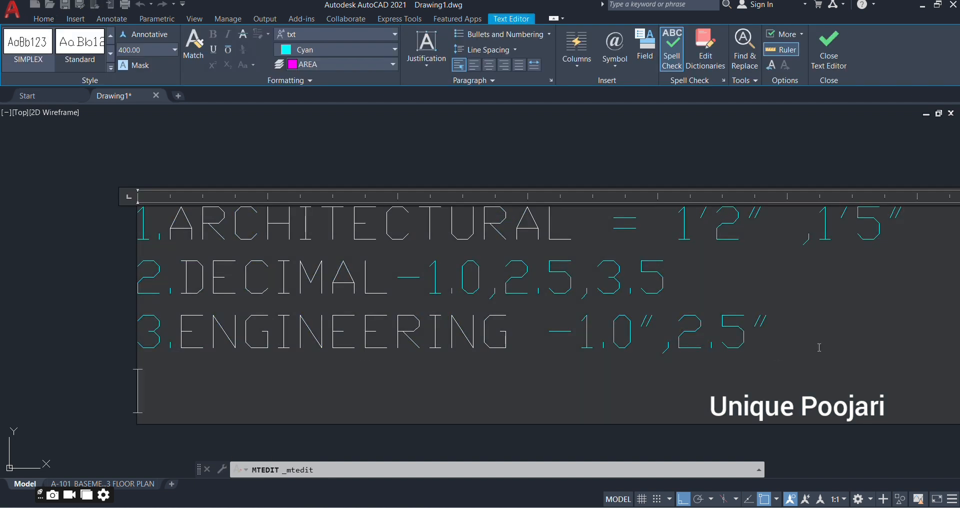
key(Return)
text(4. SCI)
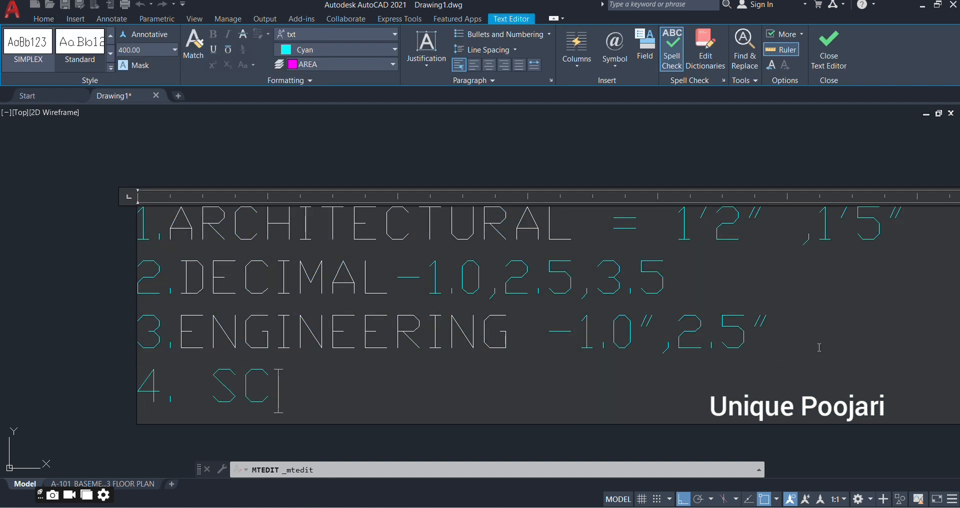
text(EMNTID)
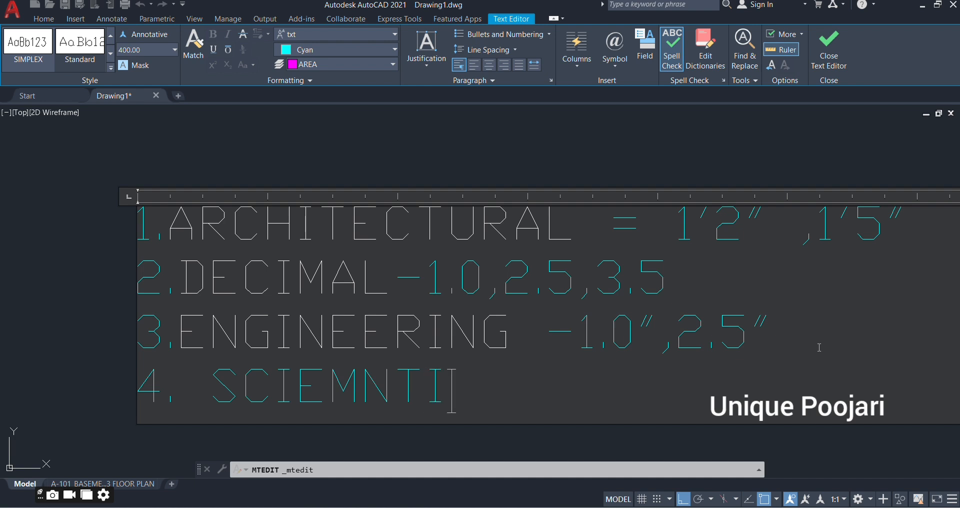
key(BackSpace)
key(BackSpace)
key(BackSpace)
key(BackSpace)
key(BackSpace)
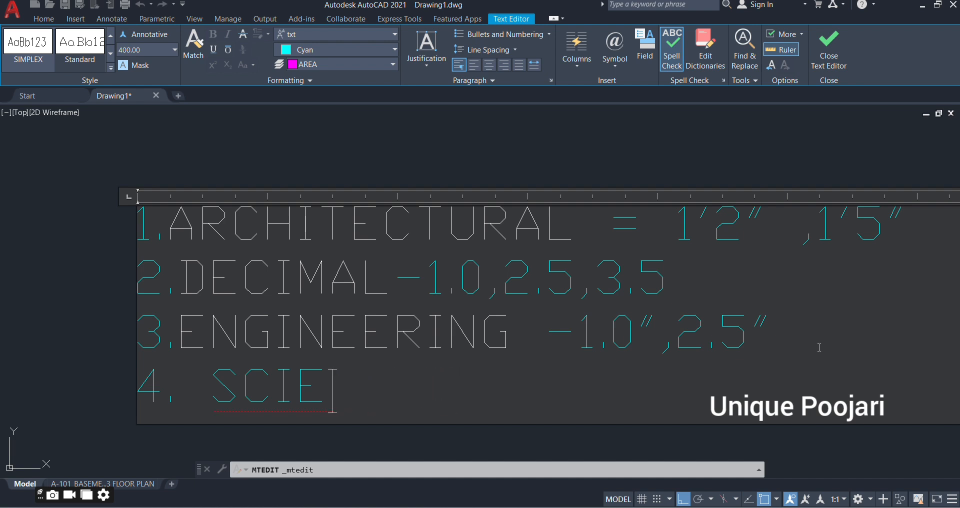
text(TIFIC)
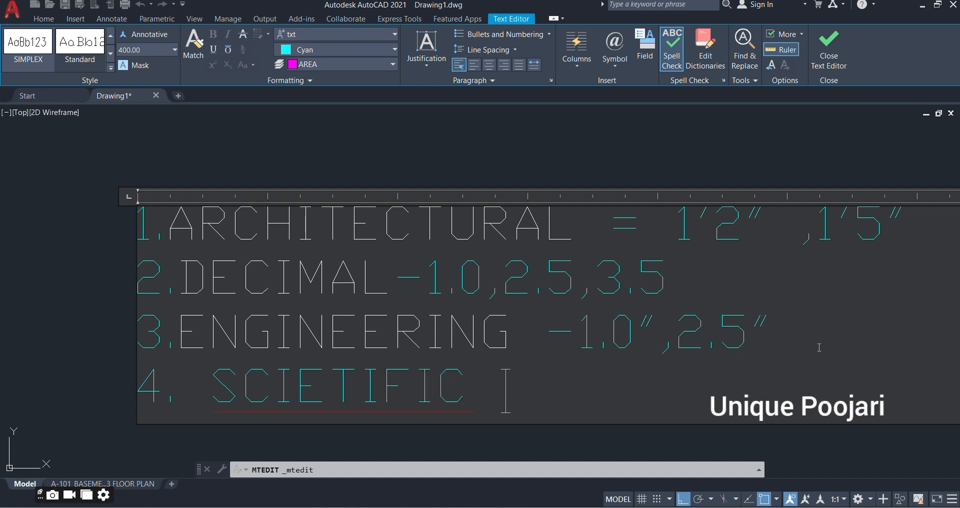
Extend the SCIETIFIC item with the example "-1.000E" directly after the word
text(_)
key(BackSpace)
key(BackSpace)
text(-)
text(1.000)
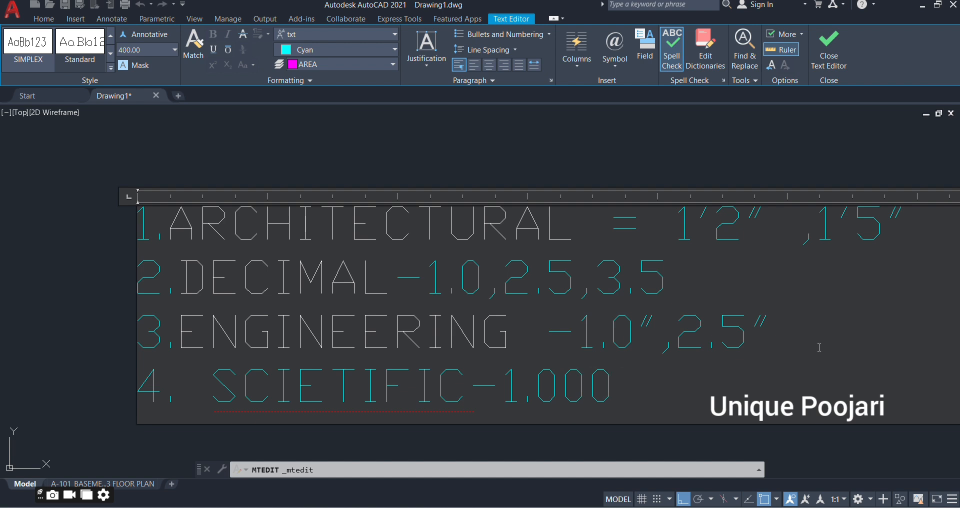
text(E)
Delete the whole fourth item, SCIETIFIC with its example, so the list ends with the ENGINEERING line
key(BackSpace)
key(BackSpace)
key(BackSpace)
key(BackSpace)
key(BackSpace)
key(BackSpace)
key(BackSpace)
key(BackSpace)
key(BackSpace)
key(BackSpace)
key(BackSpace)
key(BackSpace)
key(BackSpace)
key(BackSpace)
key(BackSpace)
key(BackSpace)
key(BackSpace)
key(BackSpace)
key(BackSpace)
key(BackSpace)
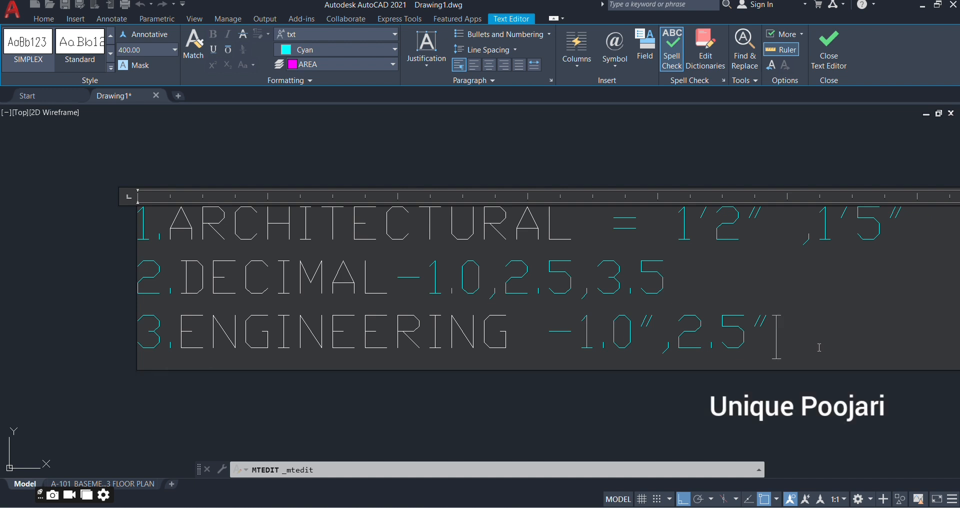
Go over the ARCHITECTURAL, DECIMAL and ENGINEERING items by highlighting them, and close the text editor
scroll(400, 321, down, 3)
scroll(498, 321, up, 3)
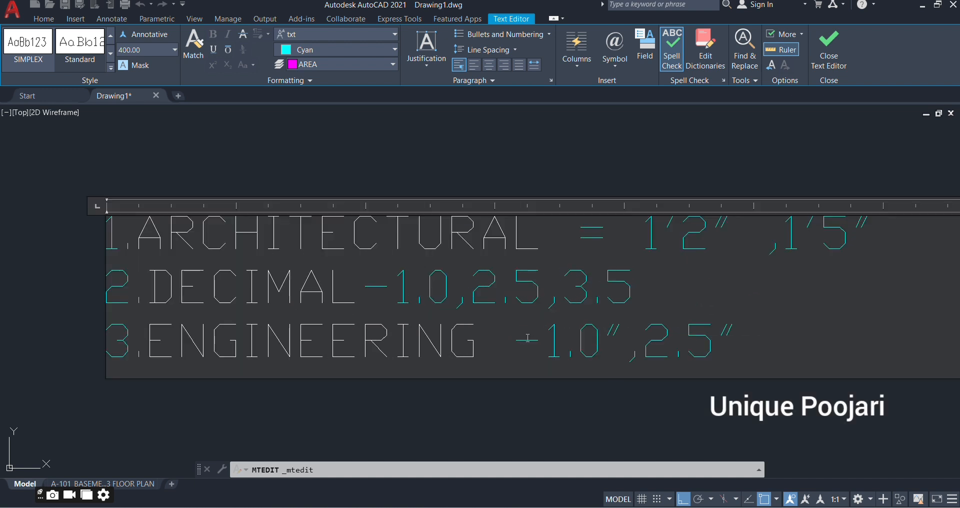
drag(642, 281, 104, 233)
click(332, 353)
drag(735, 358, 33, 339)
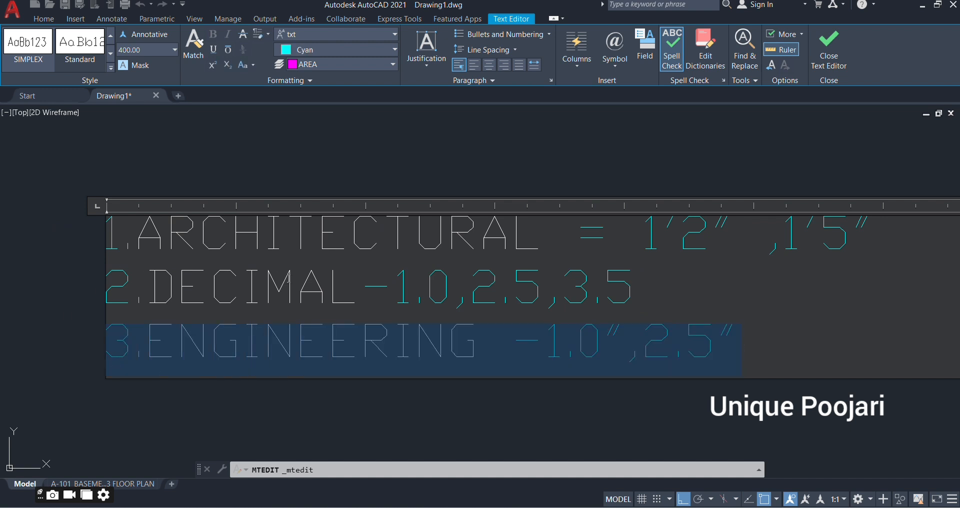
drag(895, 228, 103, 233)
click(407, 165)
scroll(381, 261, down, 2)
scroll(382, 261, up, 2)
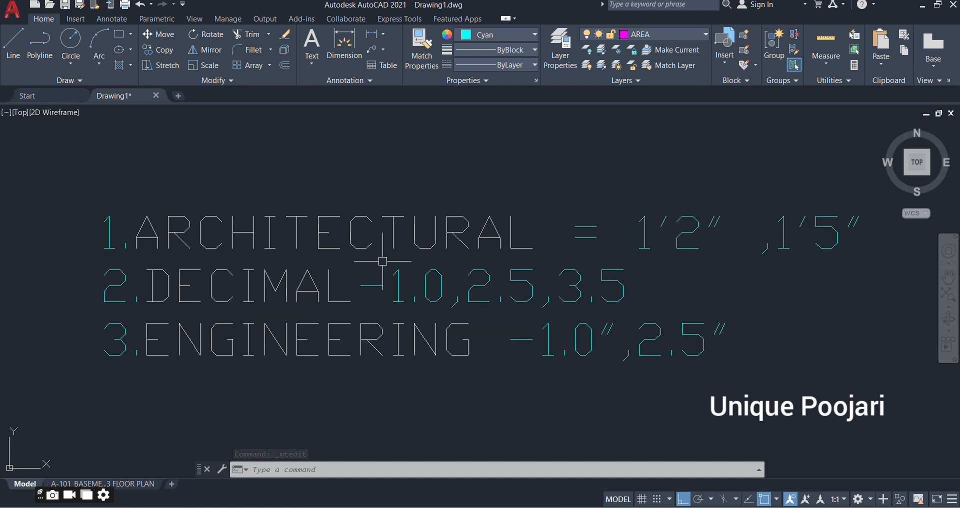
Reopen the list text and add the line "SHORT KEY -" below the ENGINEERING item, leaving a blank line between them
double_click(246, 350)
click(796, 353)
key(Return)
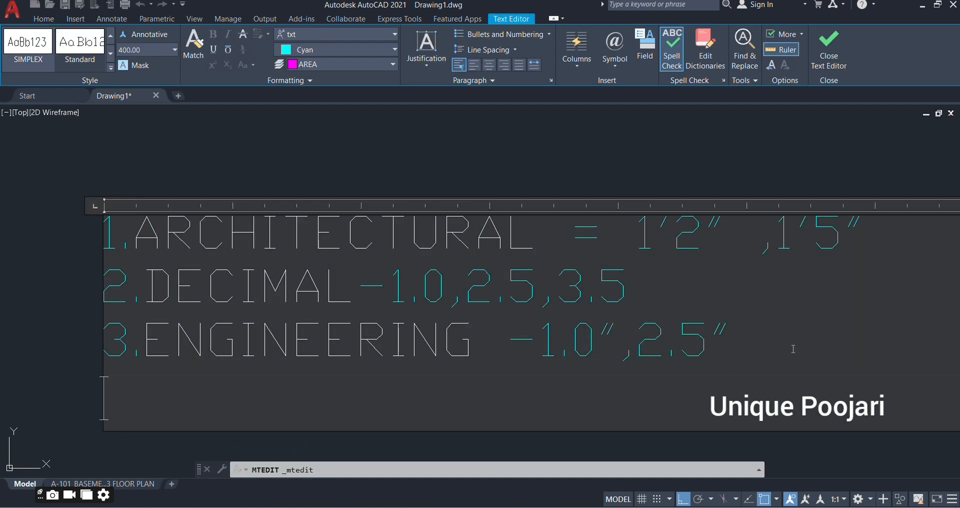
key(Return)
text(S)
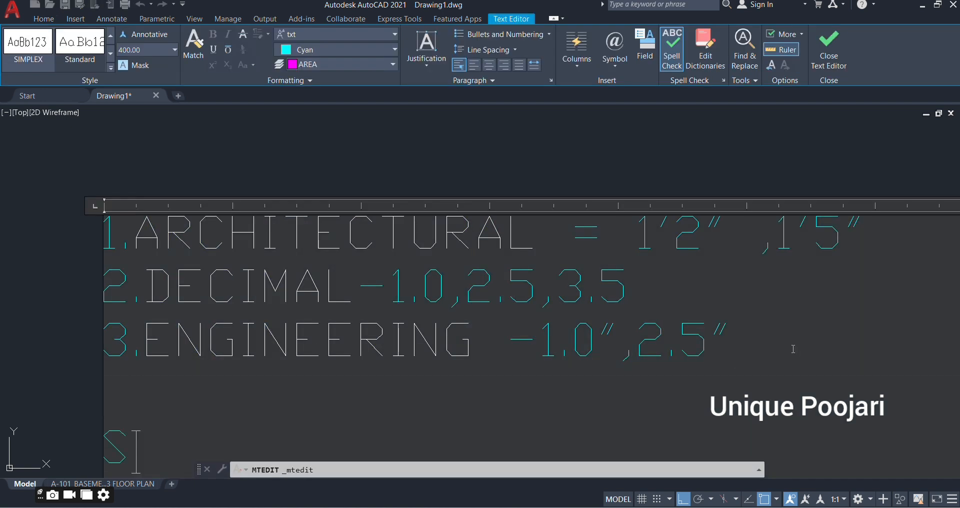
text(HORT V)
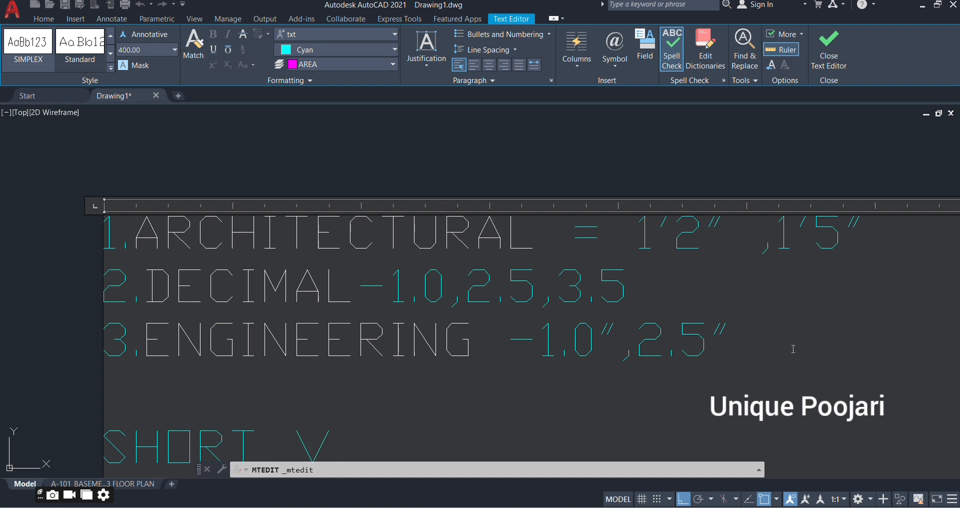
key(BackSpace)
text(KEY -)
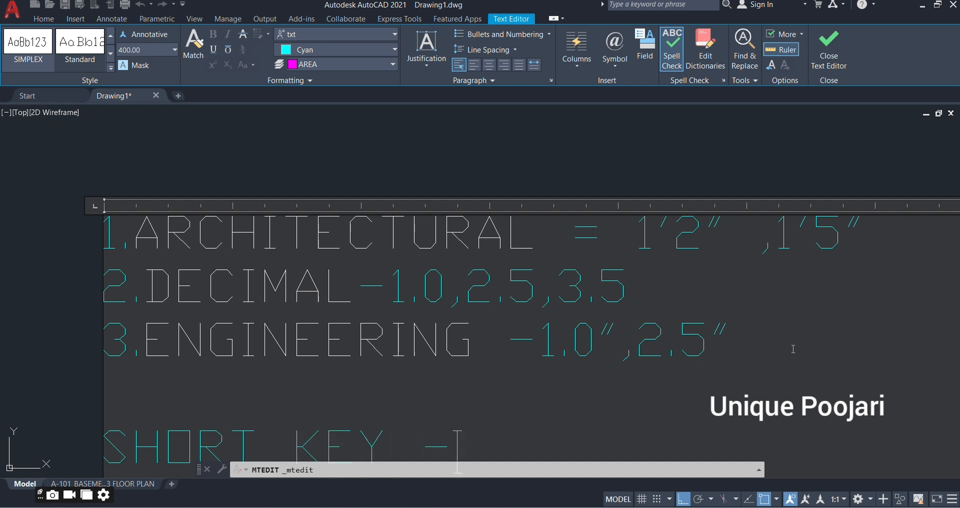
Complete the SHORT KEY line with "UN+ EN", insert a space after the dash, and close the text editor
scroll(794, 349, down, 2)
scroll(666, 390, up, 2)
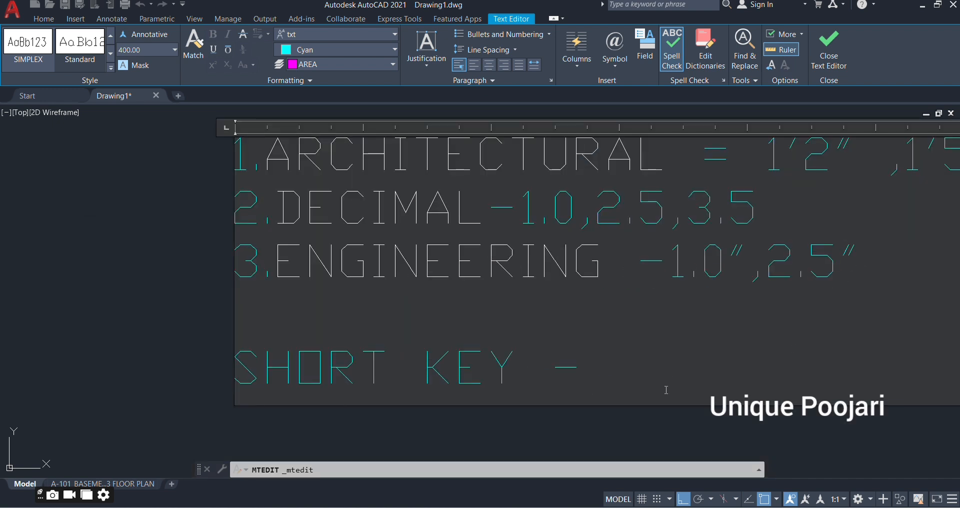
text(UN+ EN)
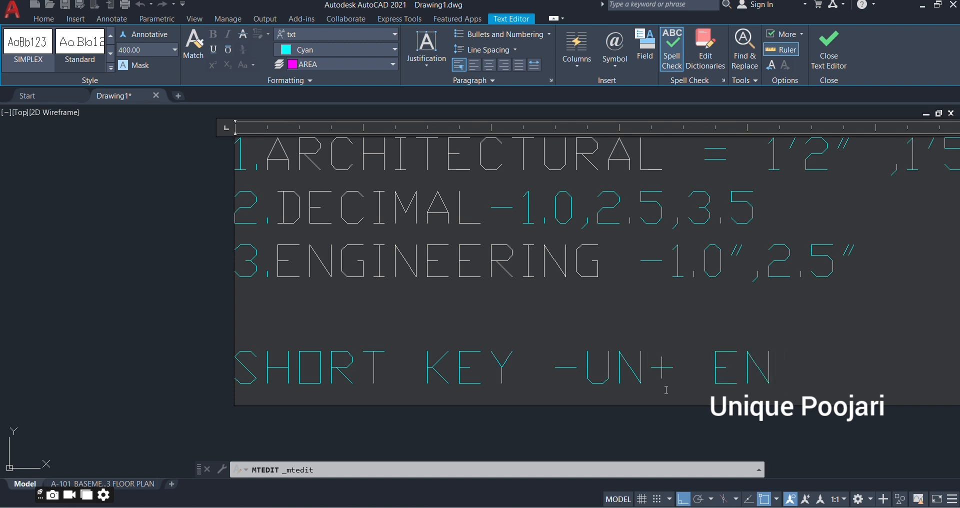
click(580, 366)
click(525, 431)
scroll(382, 312, down, 2)
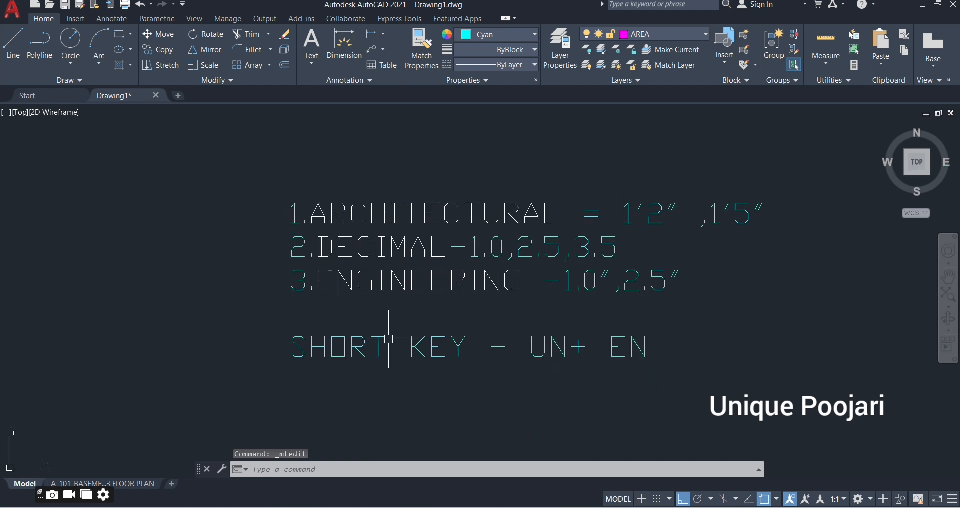
Open the drawing units settings with the UN command, preview the Architectural length type, and close them without applying
click(395, 469)
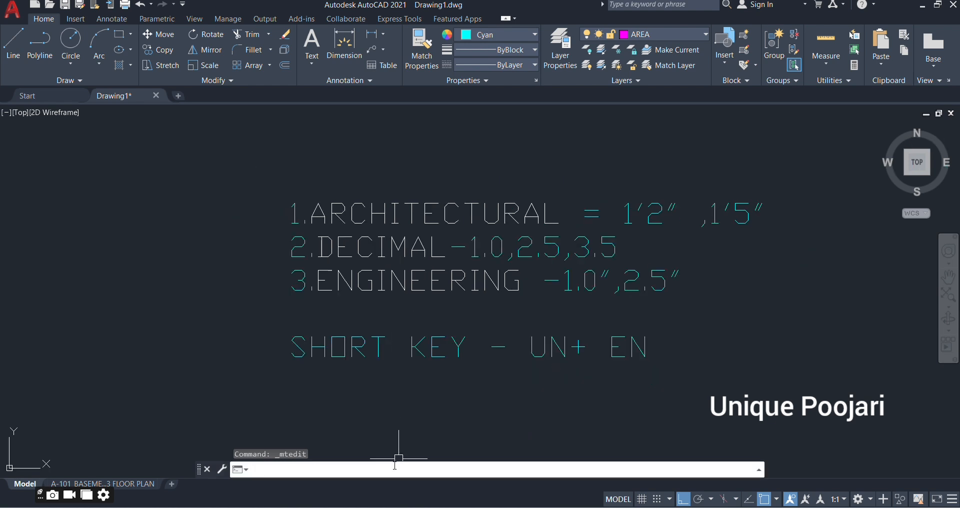
text(UN)
key(Return)
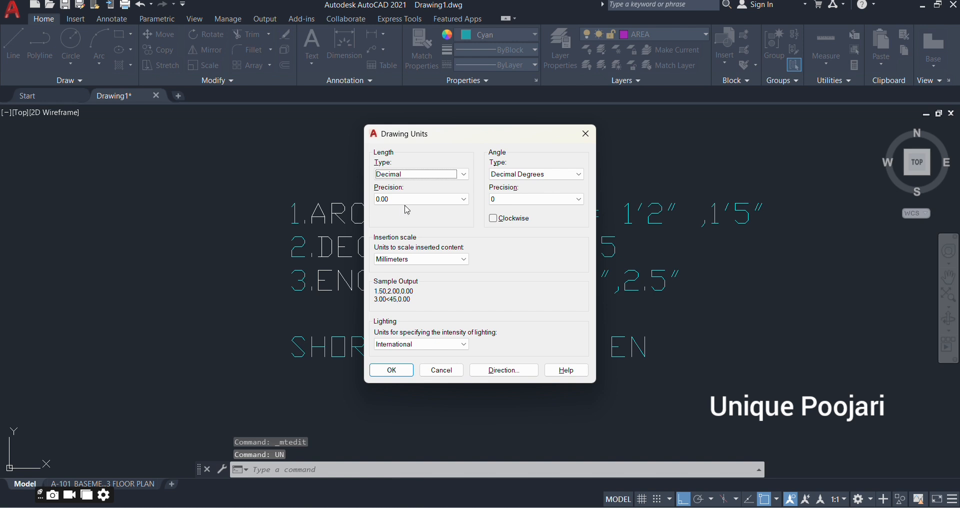
scroll(435, 200, up, 1)
scroll(420, 175, up, 1)
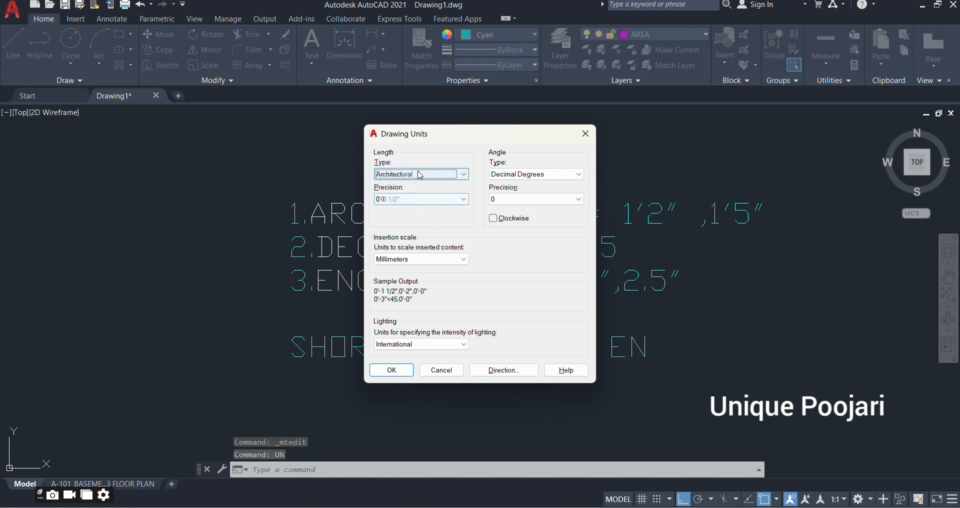
click(585, 134)
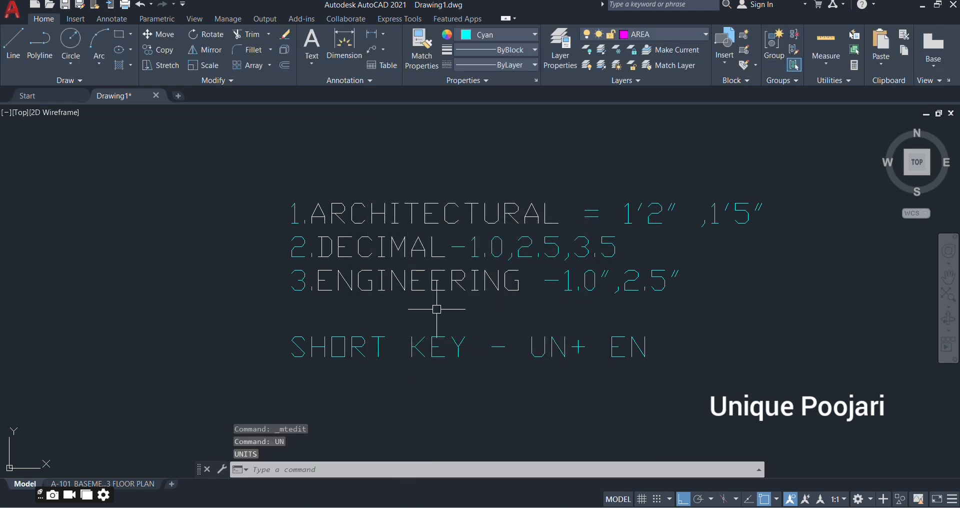
click(444, 343)
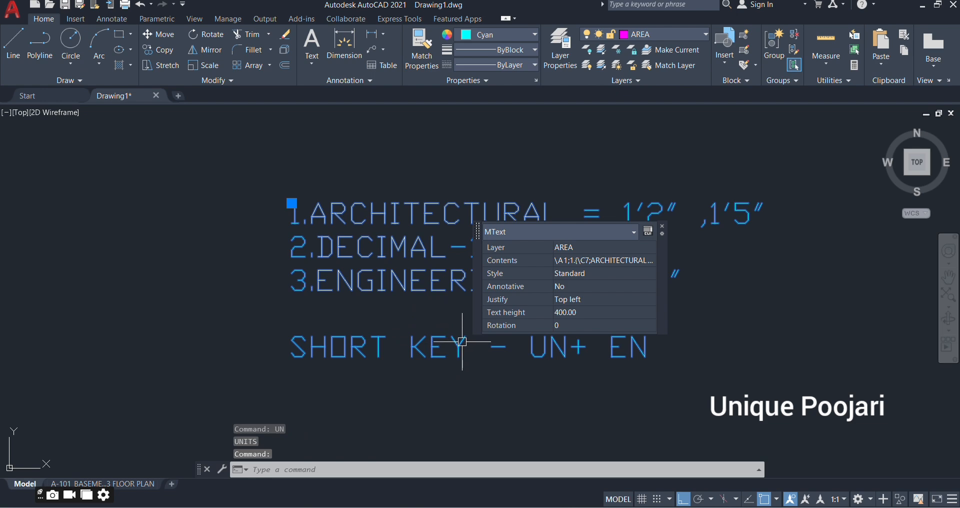
key(Escape)
double_click(449, 354)
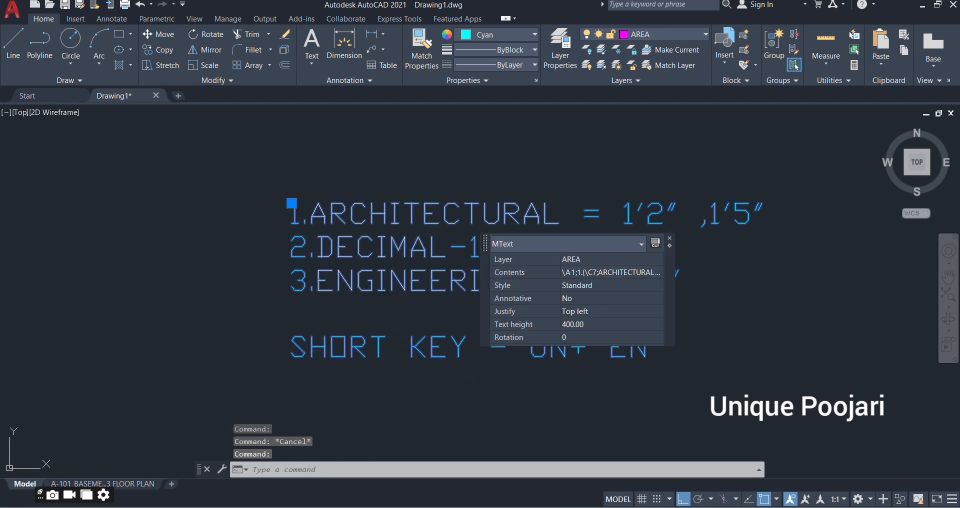
click(416, 401)
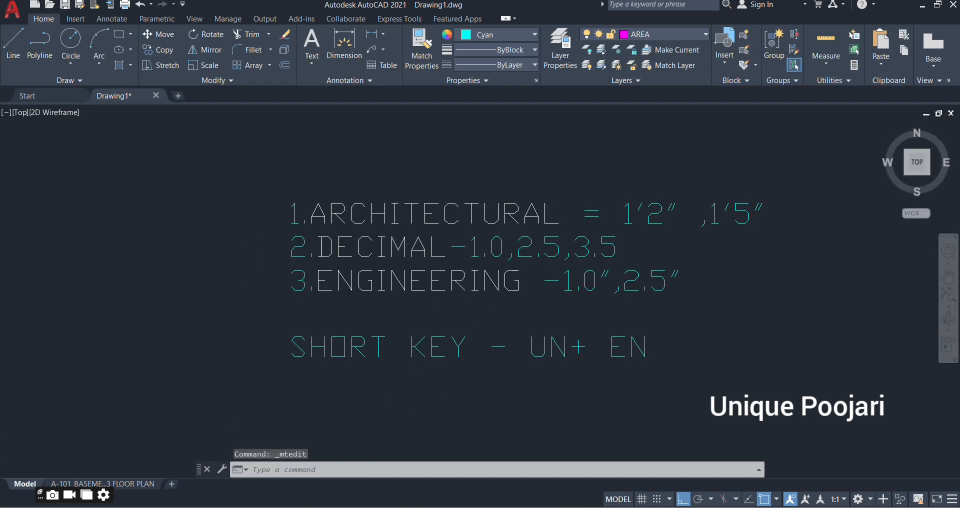
scroll(500, 267, up, 1)
scroll(501, 267, down, 3)
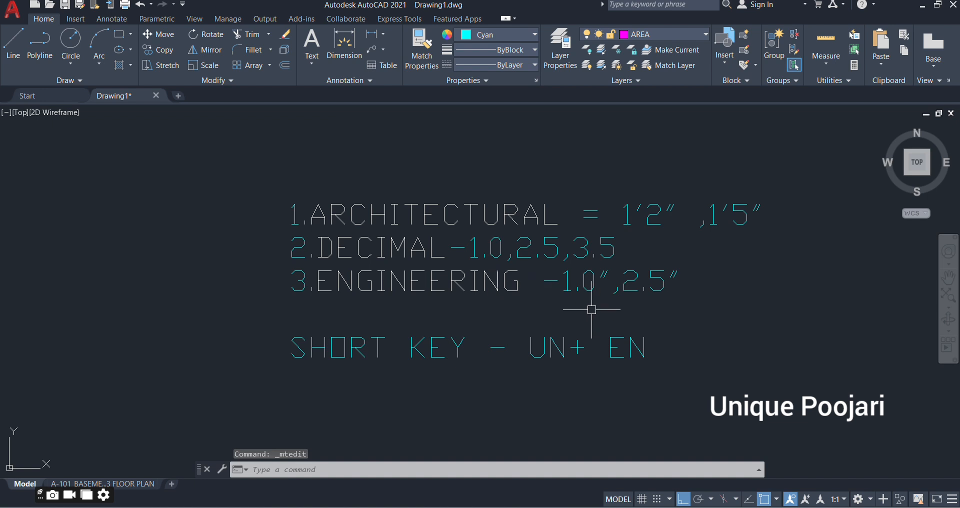
scroll(590, 310, up, 3)
scroll(594, 309, down, 3)
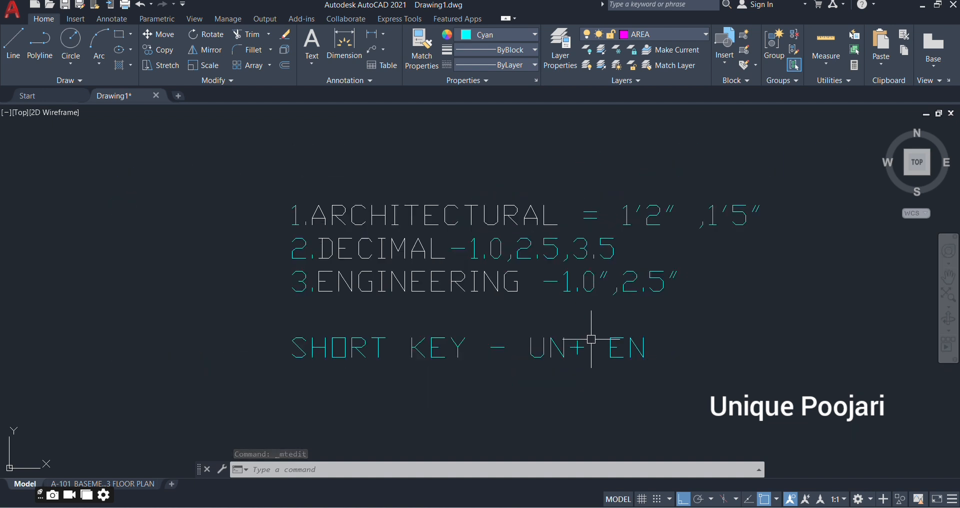
Reopen the list text, highlight the three numbered items for review, and leave the text editor
click(561, 296)
double_click(696, 284)
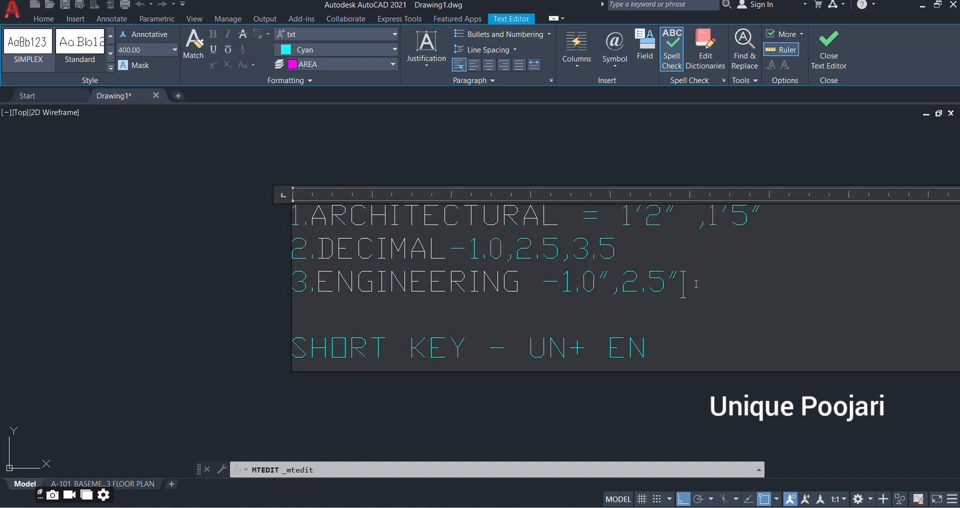
drag(703, 307, 114, 164)
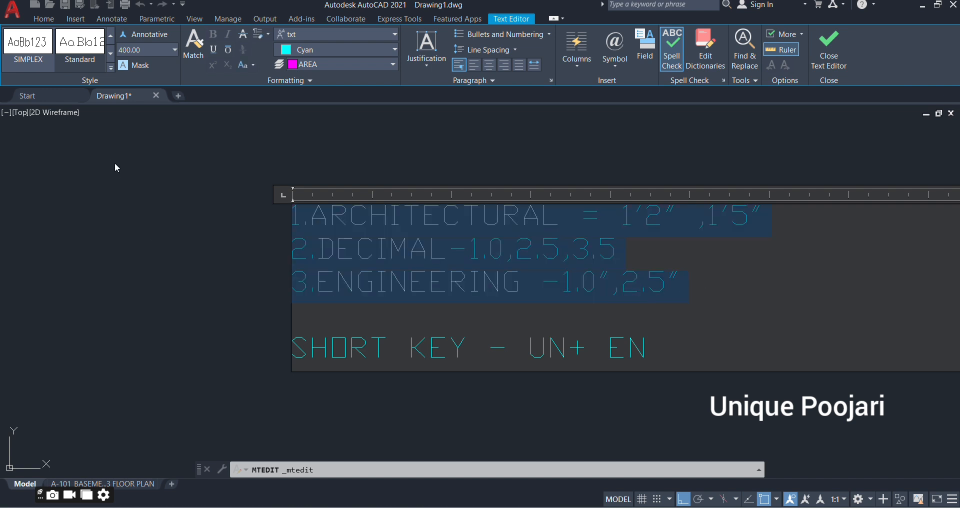
key(Escape)
Open the drawing units settings with the UN command and set the length type to Architectural with precision 0'-0"
text(UN)
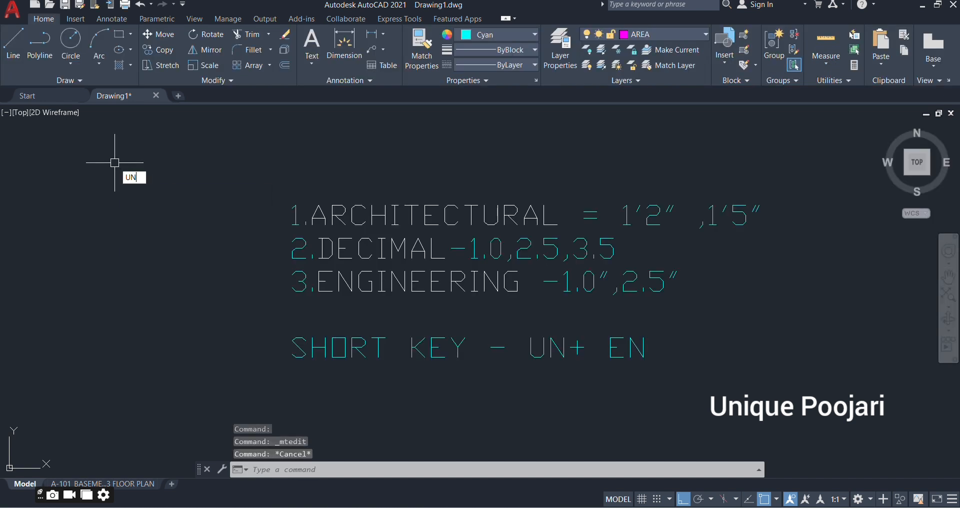
key(Return)
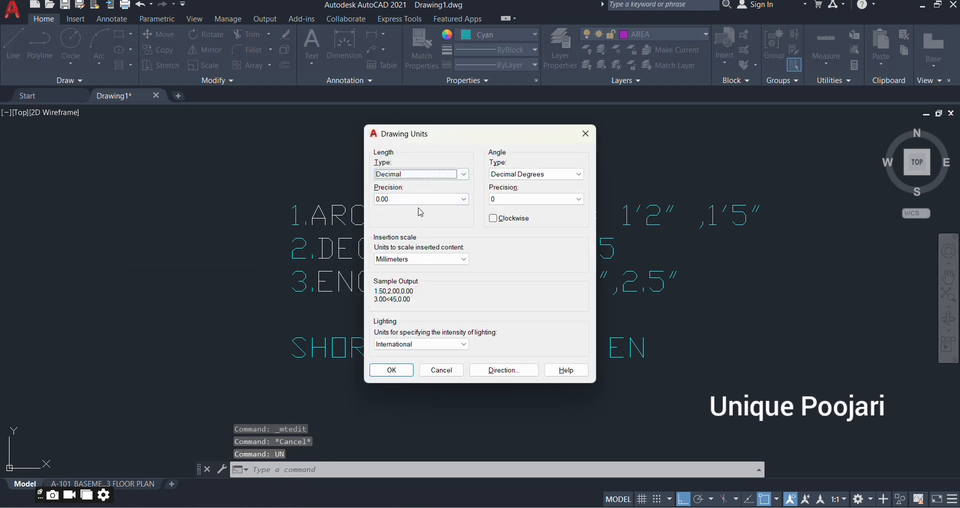
click(424, 175)
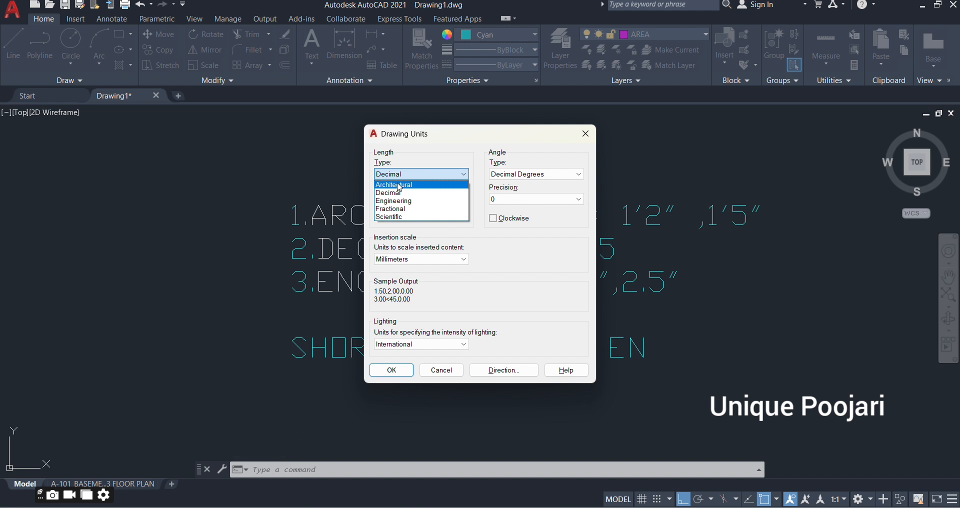
click(400, 185)
click(398, 200)
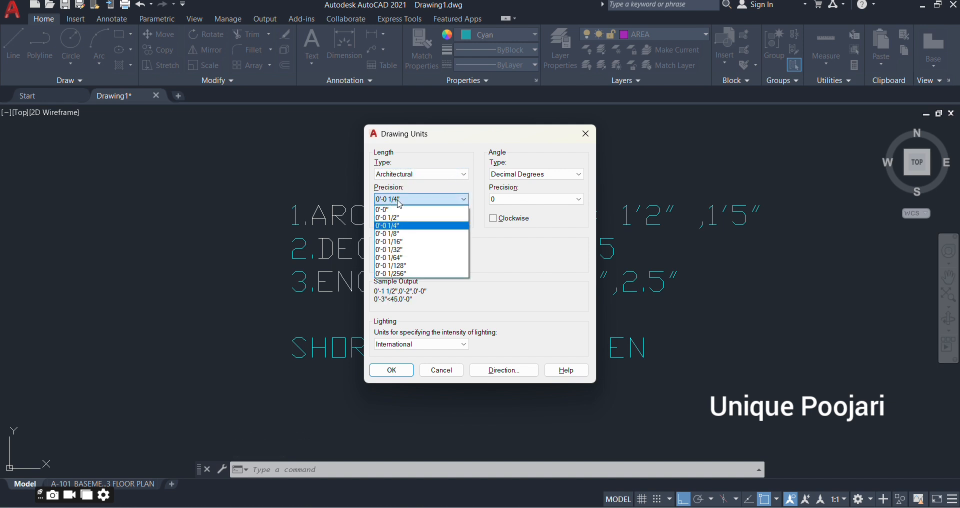
click(398, 210)
Examine the available insertion scale units and close the drawing units settings without applying
click(407, 260)
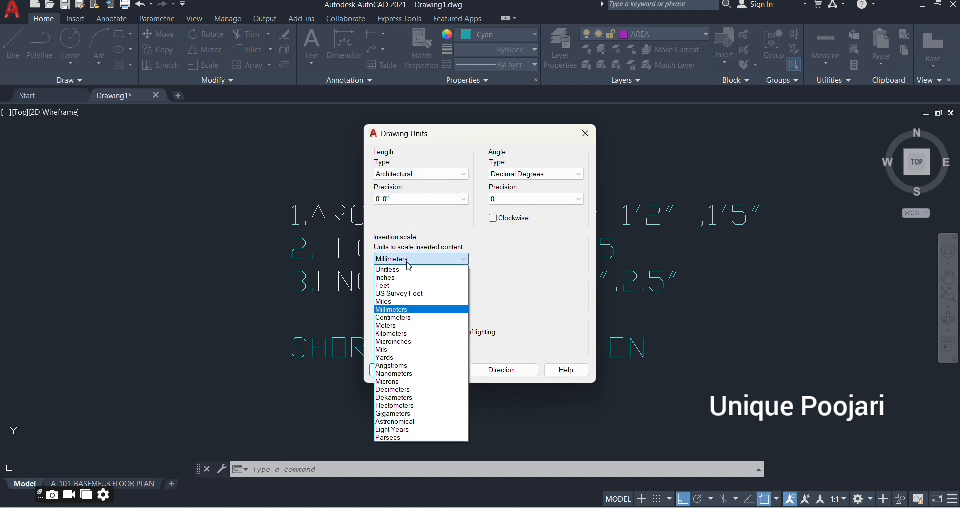
click(408, 262)
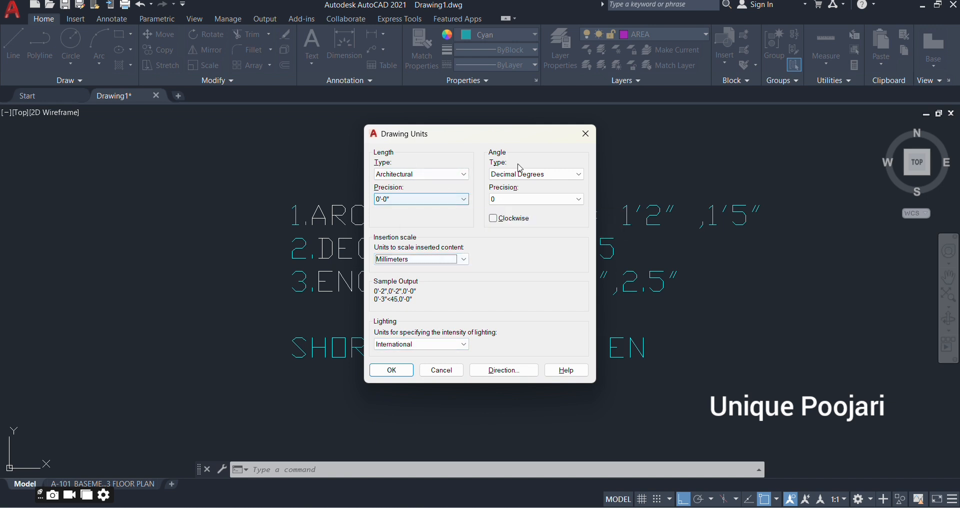
click(585, 134)
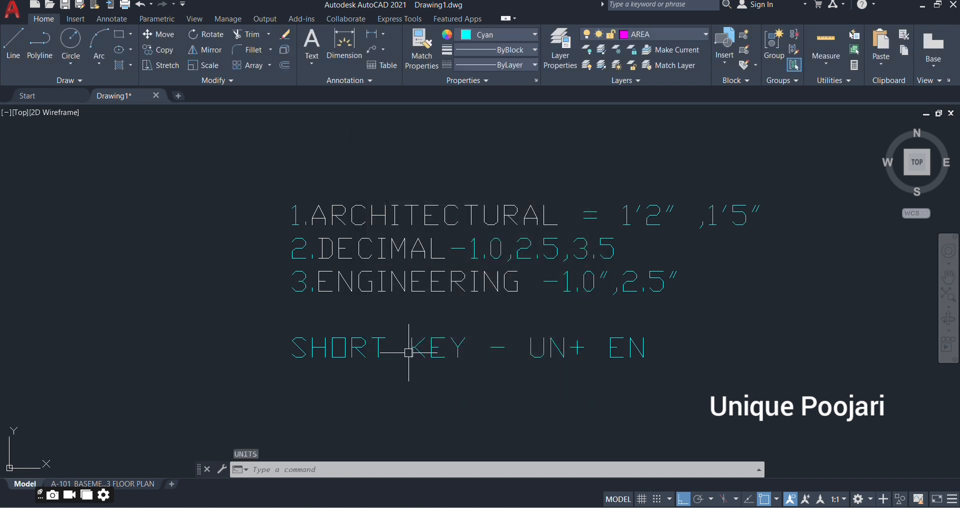
Reopen the list text and delete the SHORT KEY line below the ENGINEERING item
double_click(424, 346)
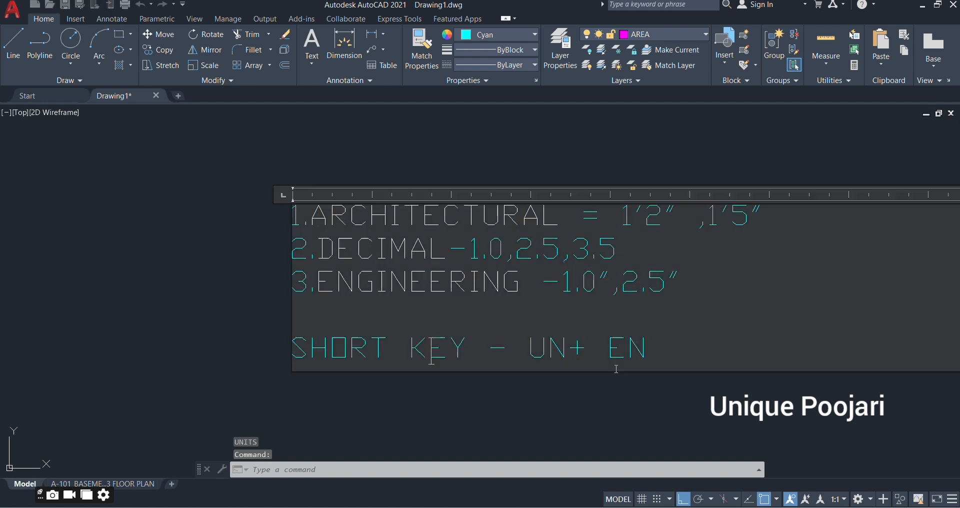
key(BackSpace)
key(BackSpace)
key(BackSpace)
key(BackSpace)
key(BackSpace)
key(BackSpace)
key(BackSpace)
key(BackSpace)
key(BackSpace)
key(BackSpace)
key(BackSpace)
key(BackSpace)
key(BackSpace)
key(BackSpace)
key(BackSpace)
key(BackSpace)
key(BackSpace)
key(BackSpace)
key(BackSpace)
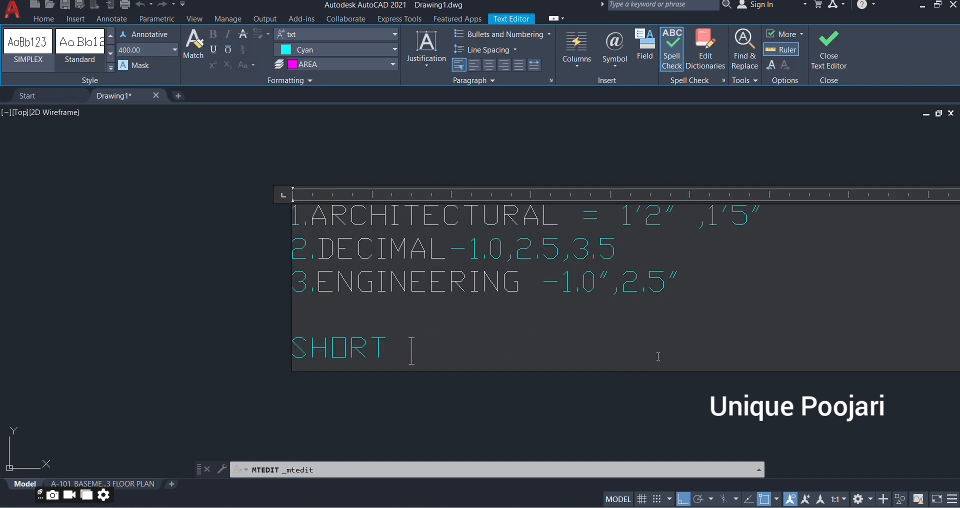
Add the heading "PRESCISION -" below the ENGINEERING item, separated from it by a blank line
text(PRESCI)
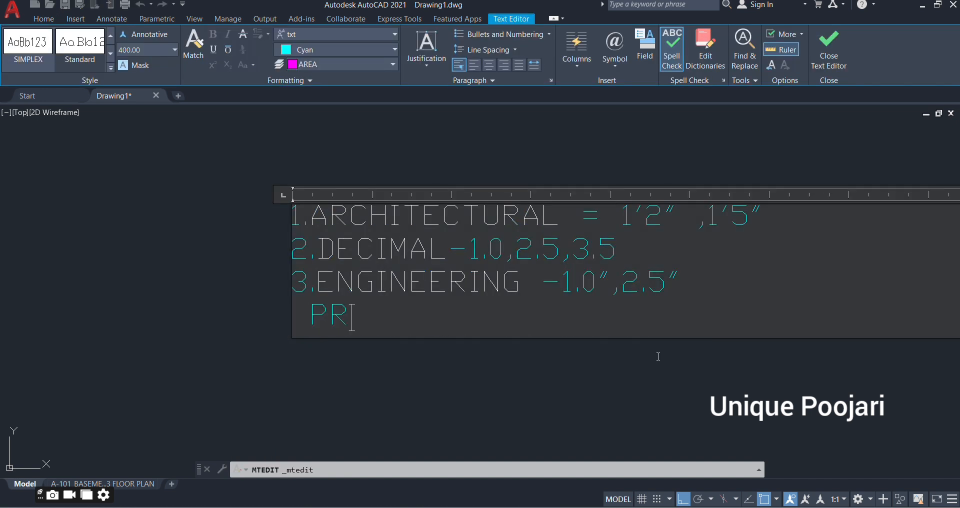
text(SION -)
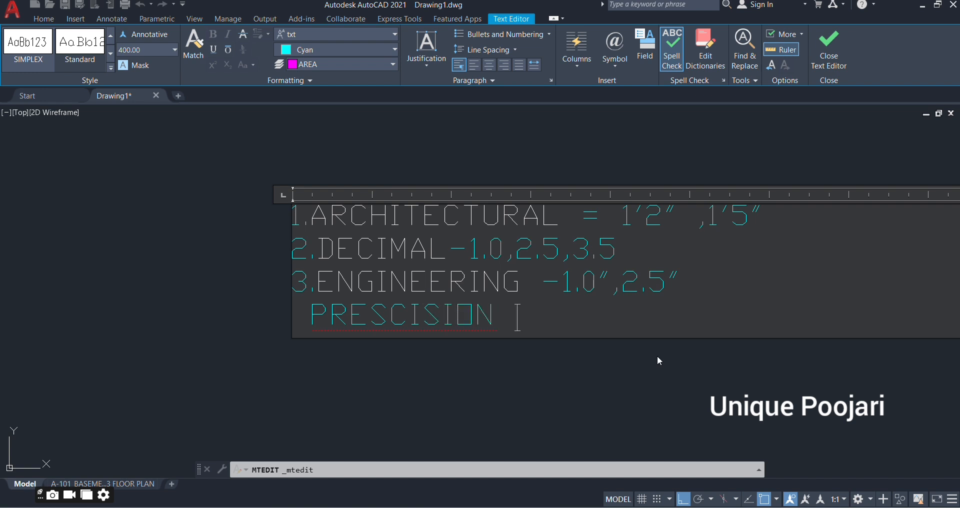
click(674, 280)
key(Return)
click(575, 361)
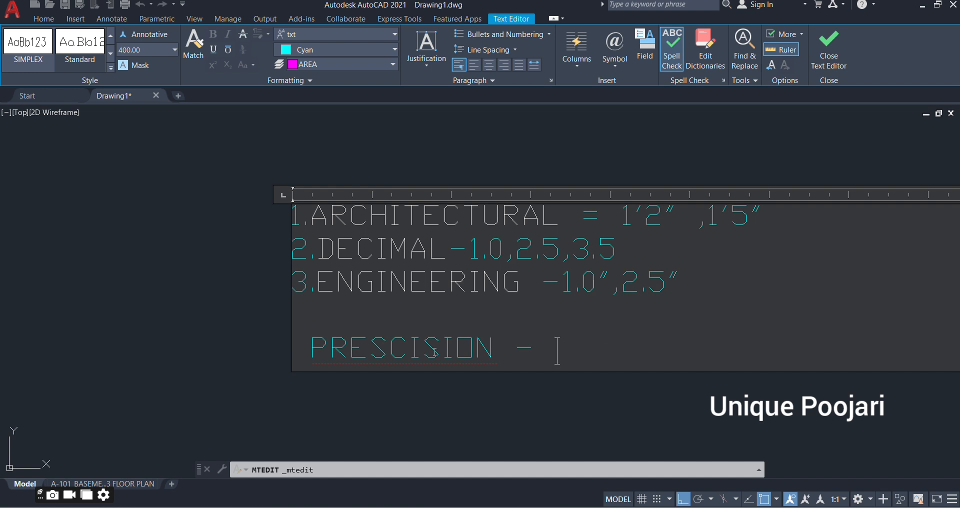
Enter the precision example 1.0 after the PRESCISION dash and 1.00 beneath it on the following line
text(1)
text(.0)
key(Return)
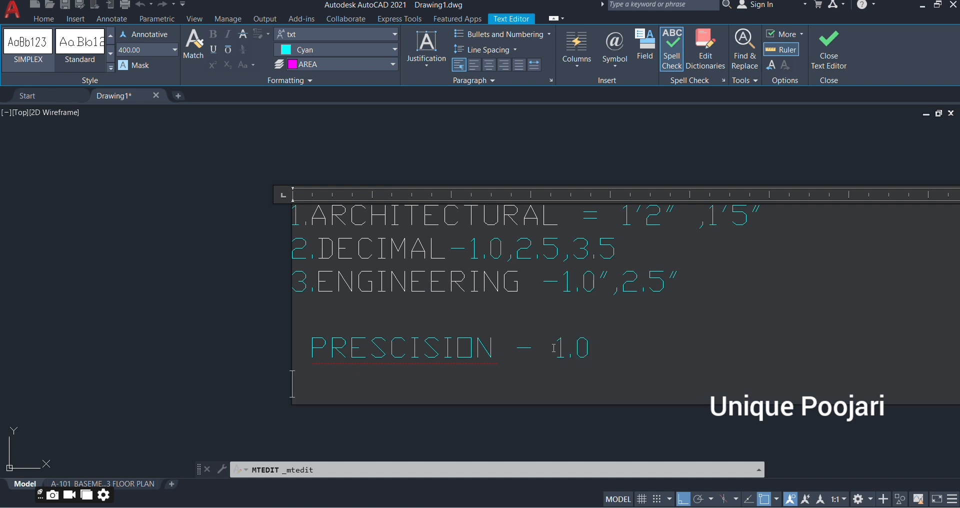
text(-)
key(BackSpace)
key(BackSpace)
key(BackSpace)
key(BackSpace)
key(BackSpace)
key(BackSpace)
text(1.00)
key(Return)
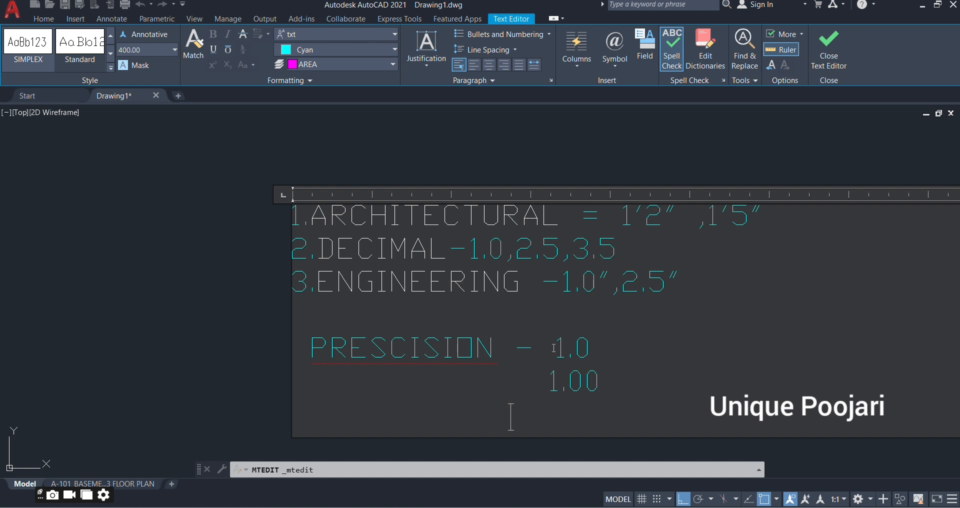
Add the precision examples 1.000 and 1.0000 on two further lines under 1.00
key(BackSpace)
text(1.000)
key(Return)
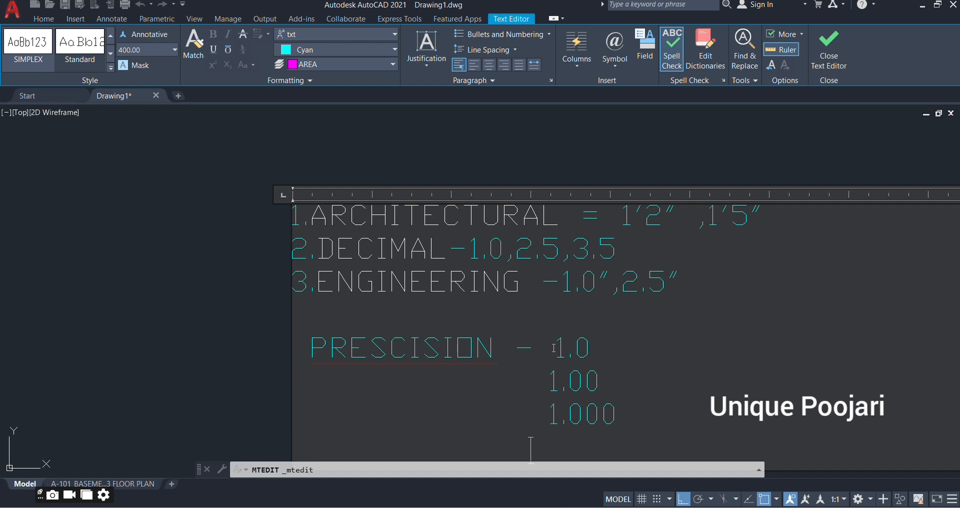
key(BackSpace)
text(1.0000)
Append the unit m to the 1.0, 1.00 and 1.000 precision examples
scroll(541, 321, down, 4)
scroll(494, 310, up, 6)
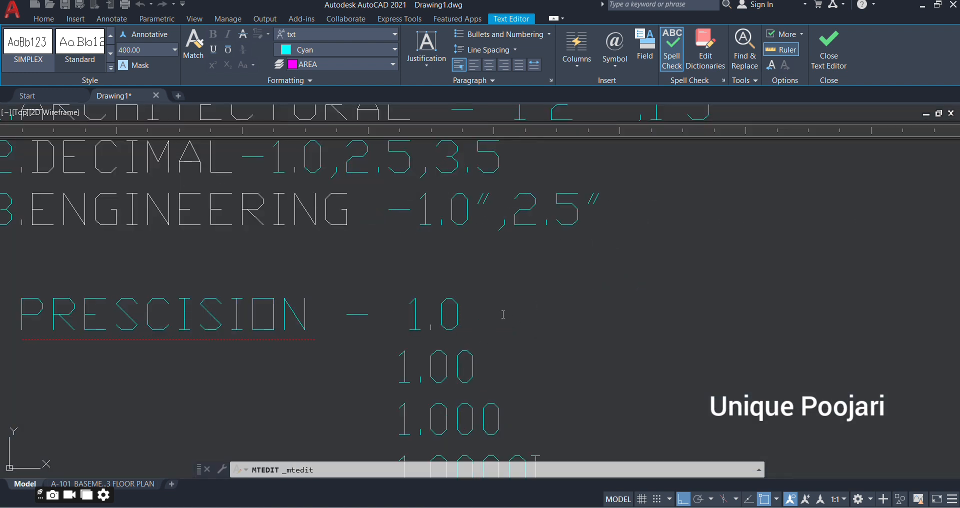
text(M)
key(BackSpace)
text(m)
click(508, 361)
text(m)
click(510, 418)
text(m)
scroll(538, 420, down, 3)
click(535, 439)
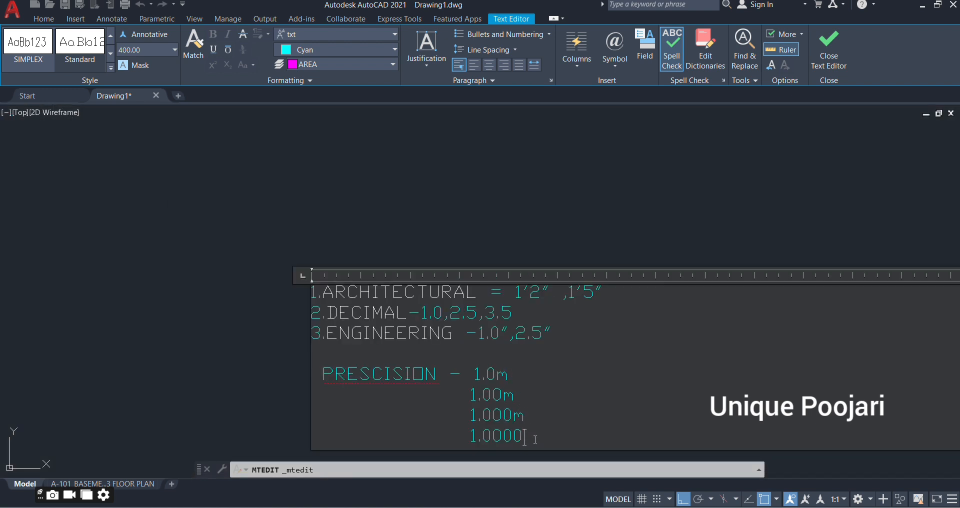
Append mm to the 1.0000 example, change the 1.000 example's unit to cm, and leave the text editor
text(mm)
key(BackSpace)
text(cm)
scroll(520, 400, up, 3)
scroll(422, 322, down, 3)
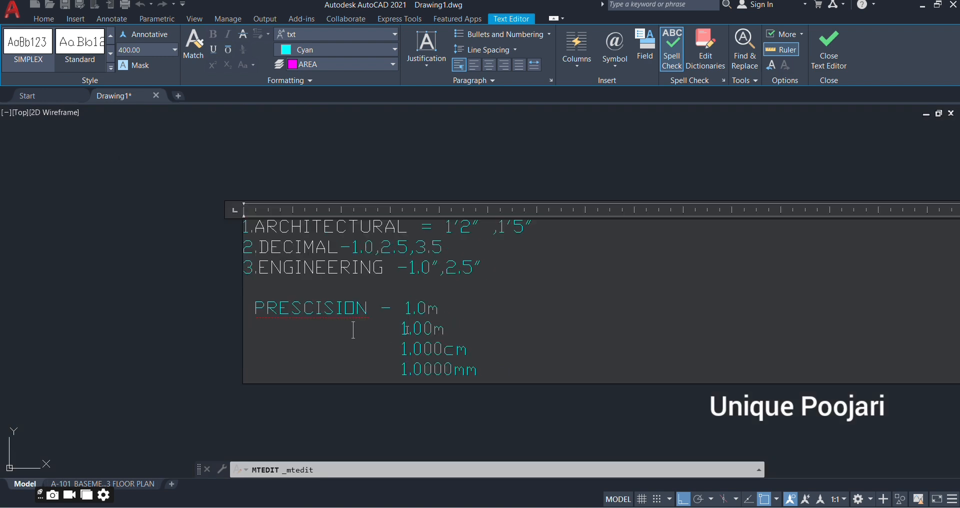
scroll(405, 328, up, 3)
scroll(520, 265, down, 3)
click(583, 343)
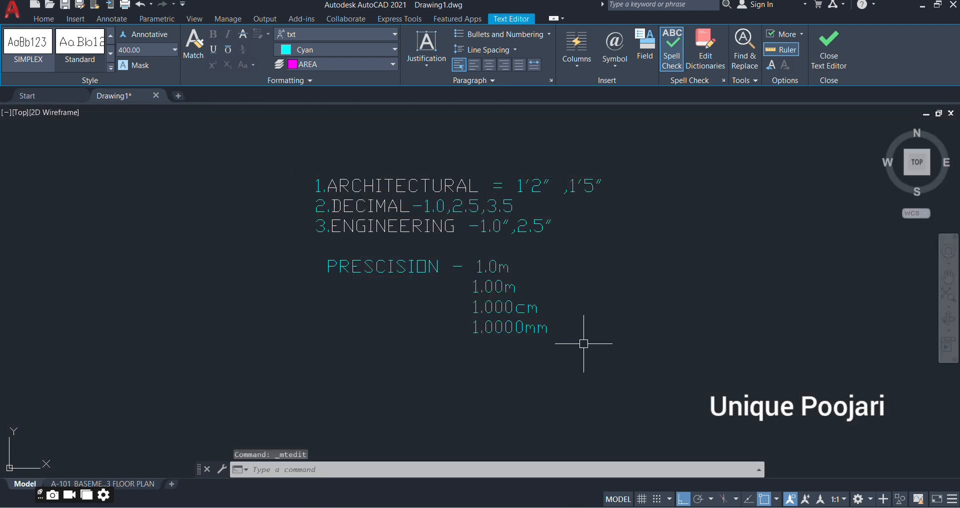
Reopen the list text and add the line ARCHI - 1'5" below the 1.0000mm example
click(500, 307)
double_click(502, 287)
scroll(506, 288, up, 2)
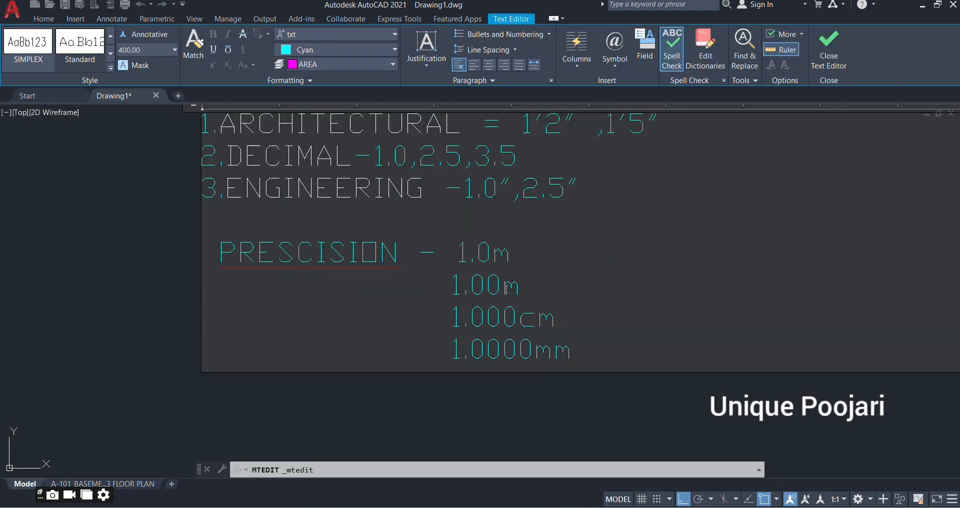
click(593, 357)
key(Return)
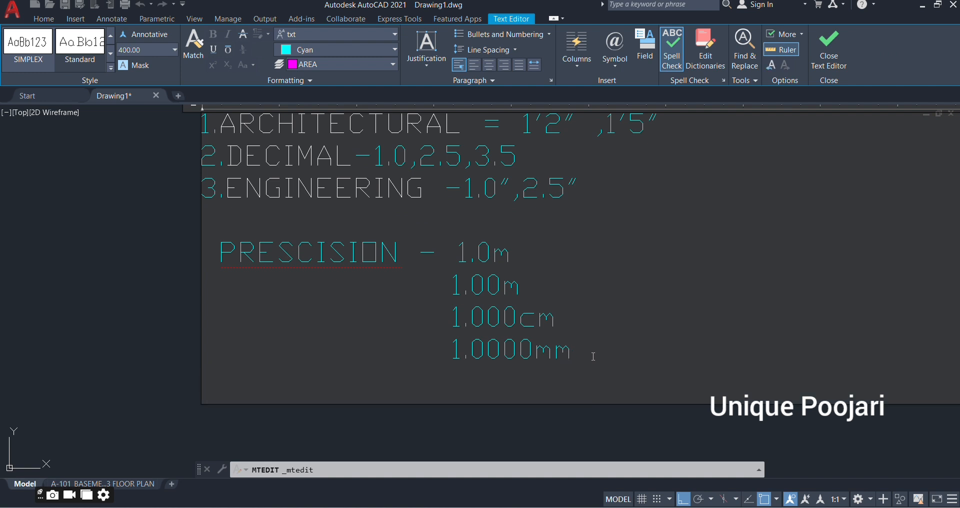
text(ARC HI)
key(BackSpace)
key(BackSpace)
key(BackSpace)
key(BackSpace)
text(CHI)
key(Up)
key(BackSpace)
click(314, 382)
text(- 1'5)
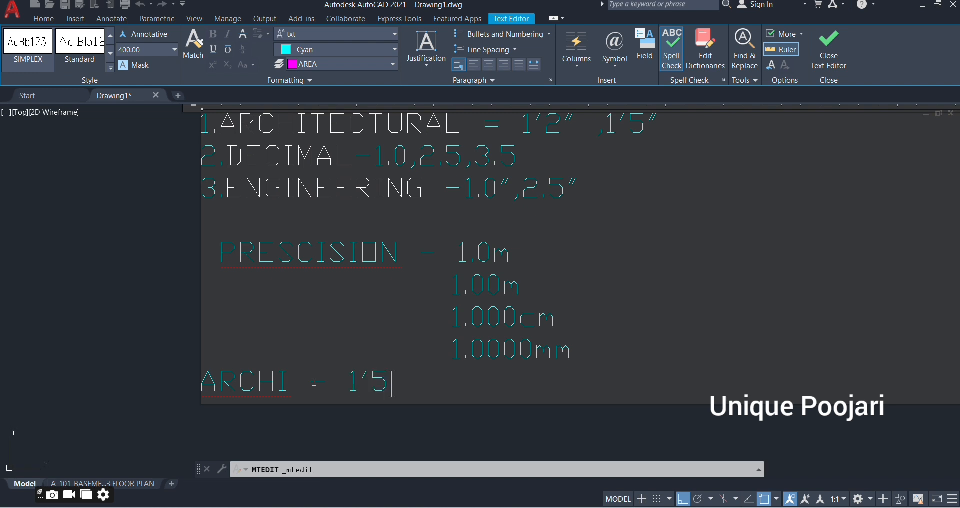
text(")
Add a second example, 1'1/2" as a stacked fraction, after a comma on the ARCHI line and leave the text editor
text(,1)
text(.51)
text(?2")
key(BackSpace)
key(BackSpace)
key(BackSpace)
key(BackSpace)
key(BackSpace)
key(BackSpace)
text(")
key(BackSpace)
key(BackSpace)
text(;)
key(BackSpace)
text(")
key(BackSpace)
text('1/2")
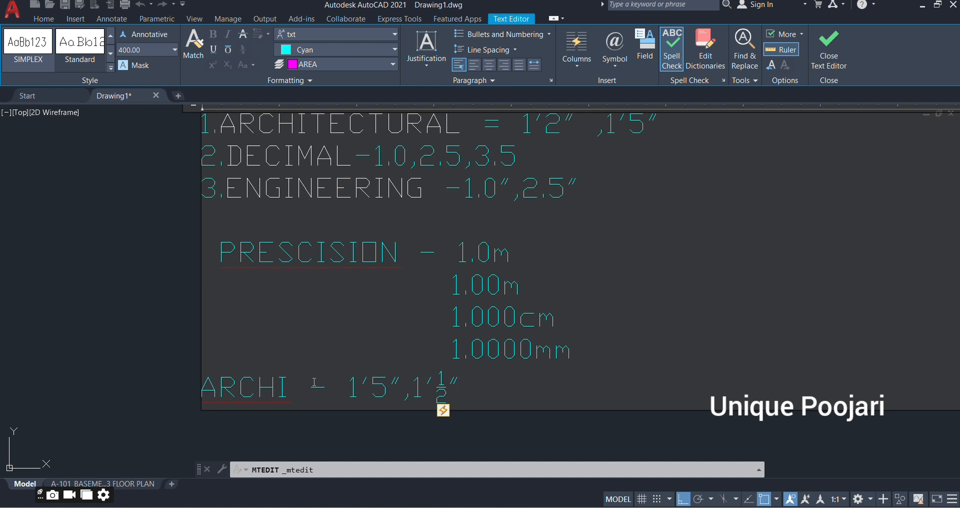
click(324, 420)
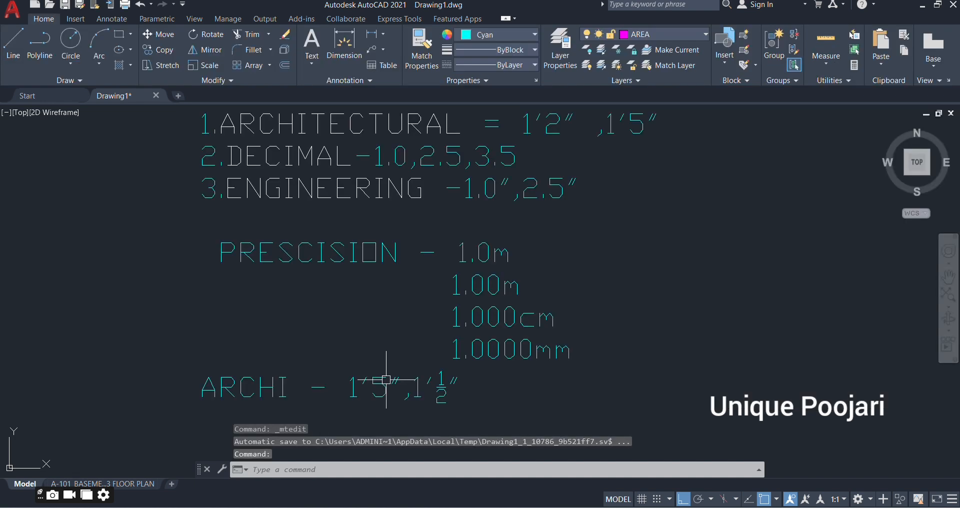
Open the drawing units settings with the UN command and set the length to Architectural with precision 0'-0"
text(UN)
key(Return)
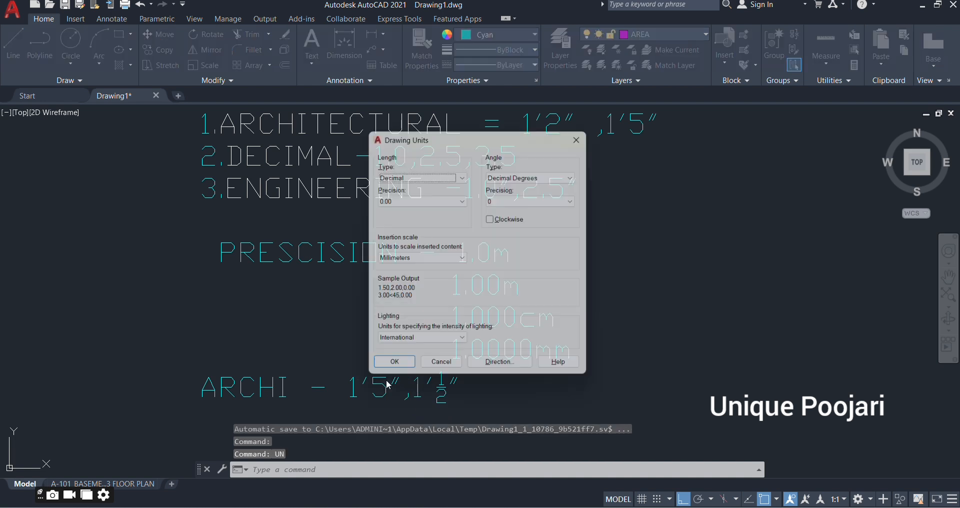
click(422, 172)
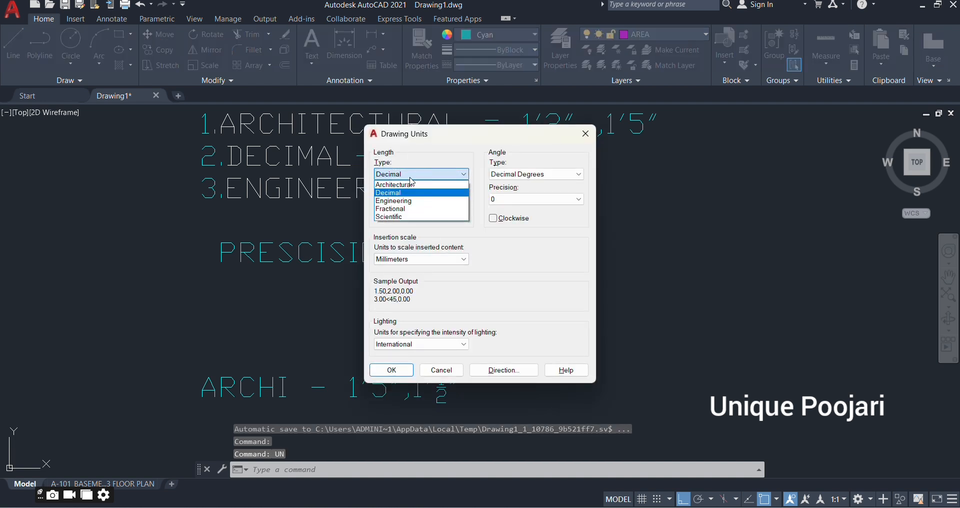
click(411, 185)
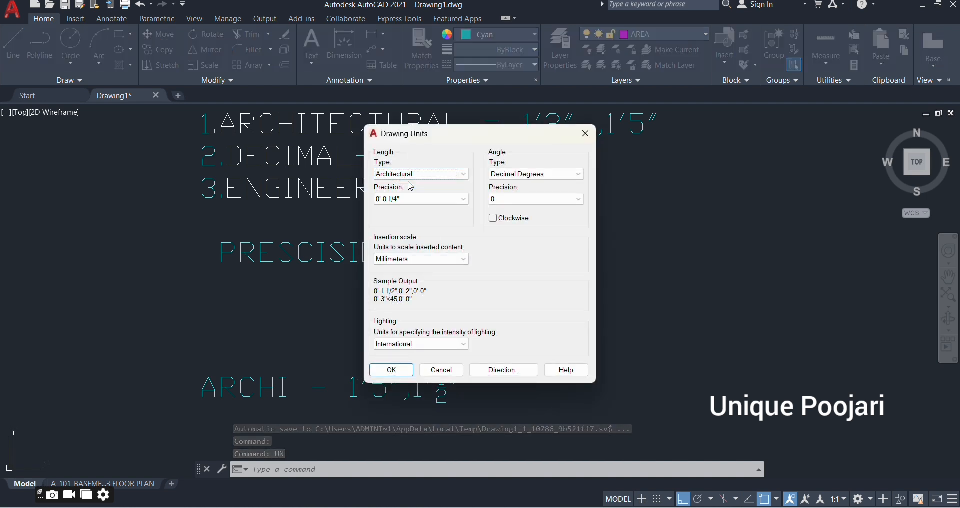
click(400, 199)
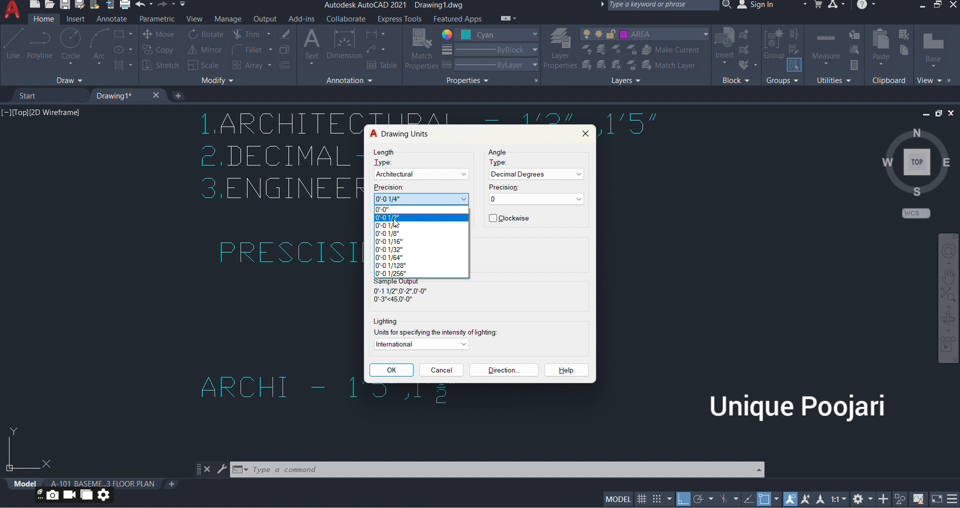
click(396, 200)
click(396, 200)
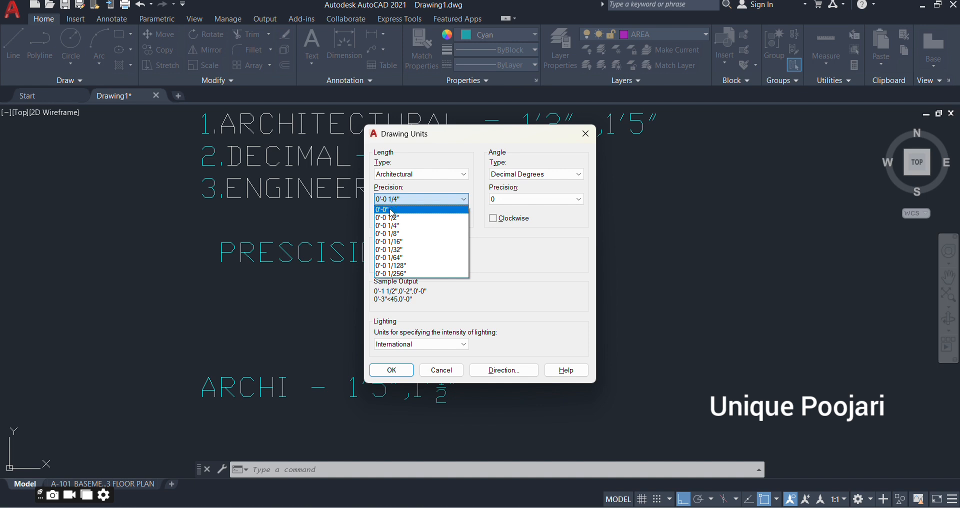
click(392, 210)
click(402, 200)
click(392, 210)
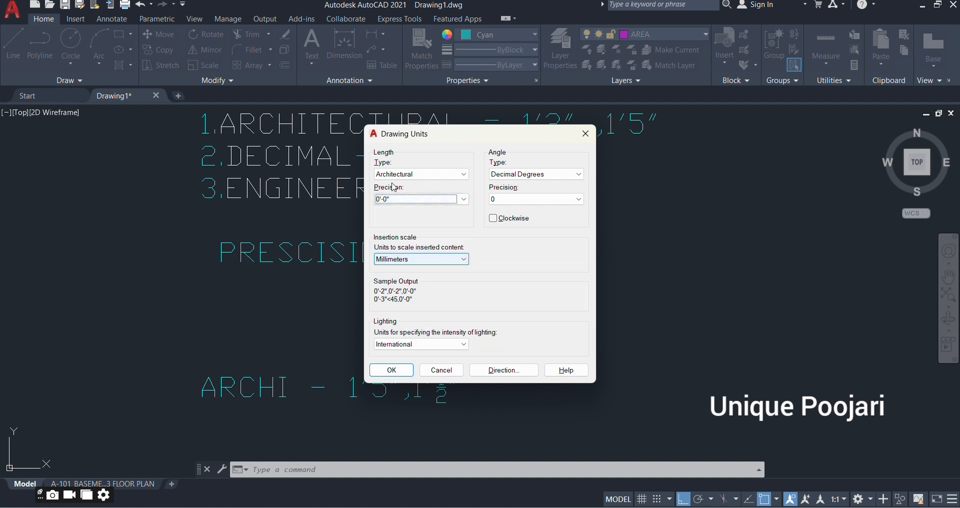
Set the insertion scale to Inches and the angle precision to 0.0, and apply the drawing units
click(407, 261)
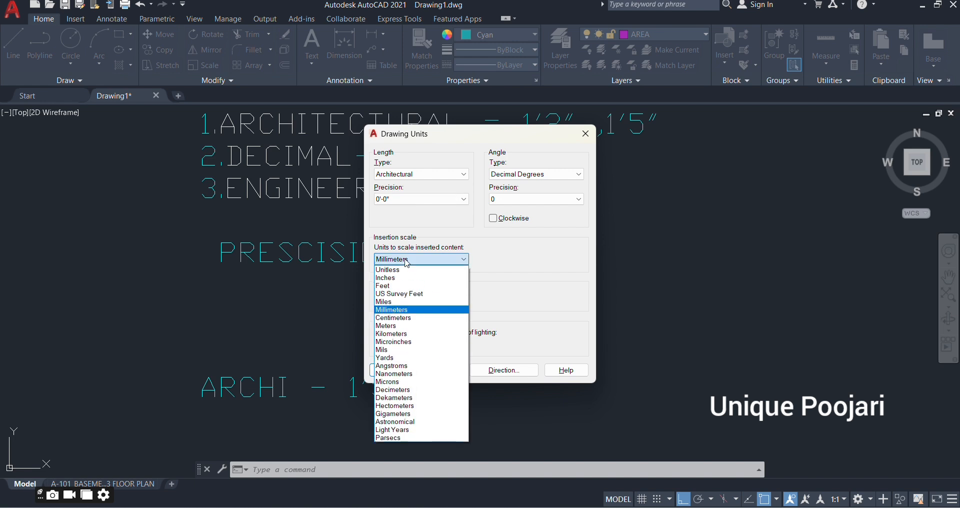
click(395, 278)
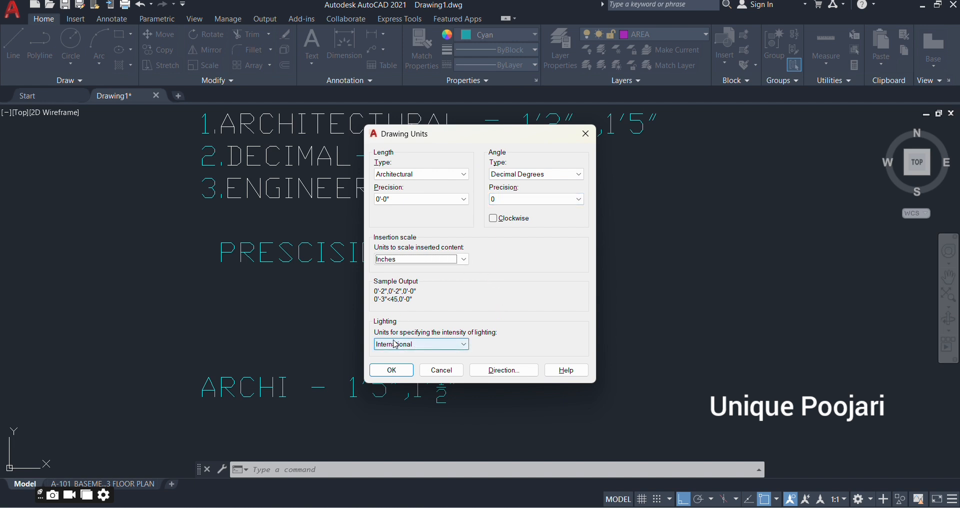
click(520, 200)
click(512, 218)
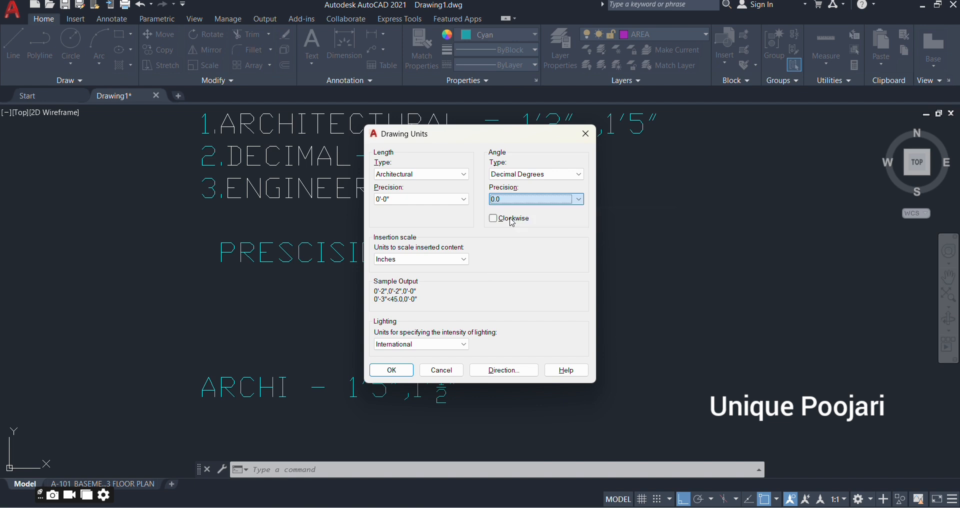
click(514, 202)
click(514, 202)
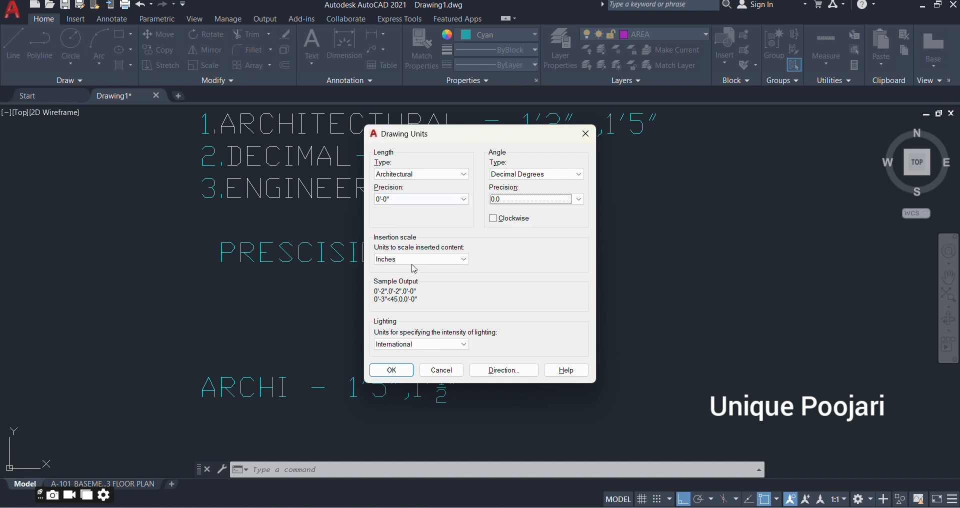
click(402, 375)
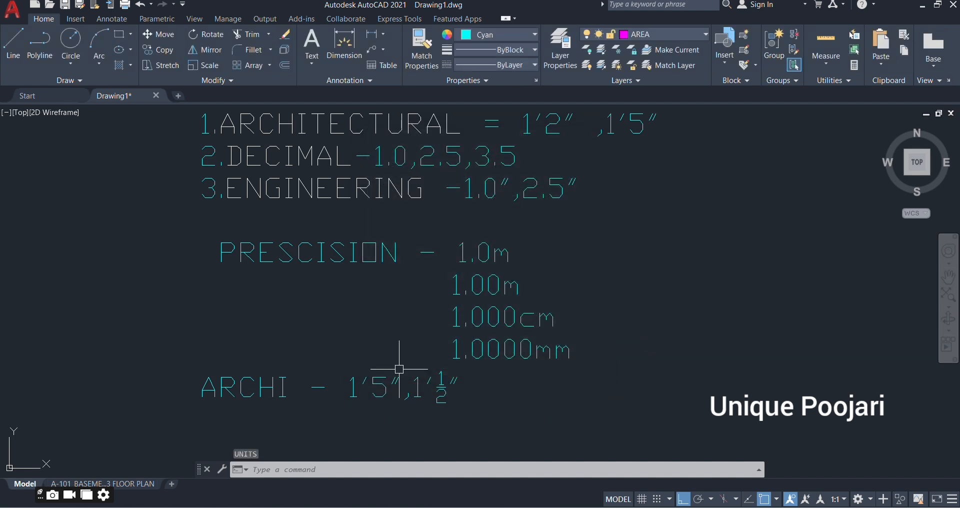
Draw a horizontal line about 1425'-5" long above the text list
click(13, 42)
scroll(350, 286, down, 5)
scroll(325, 195, up, 3)
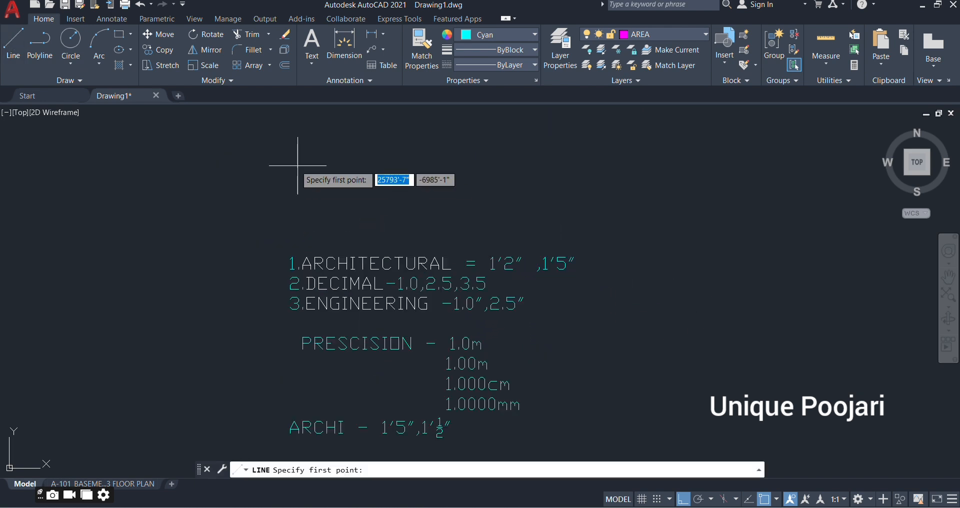
click(256, 172)
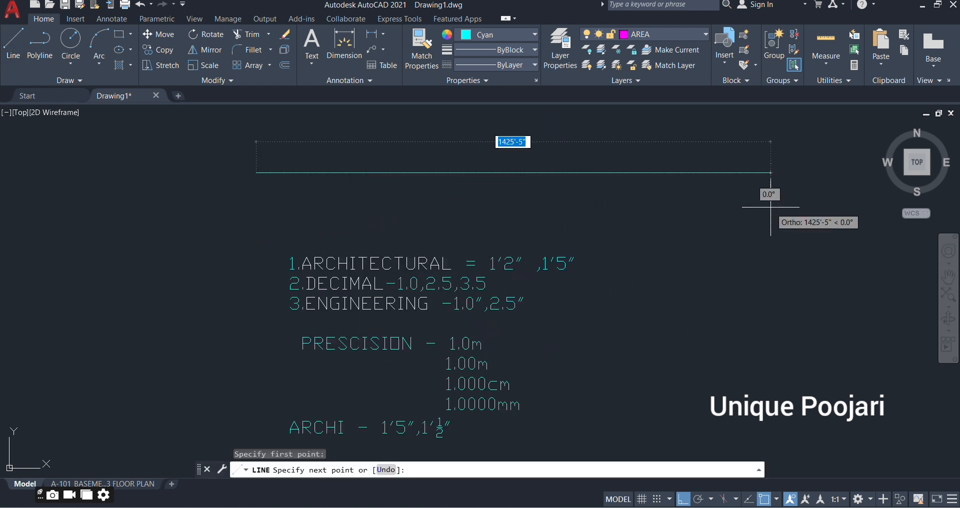
click(770, 200)
key(Escape)
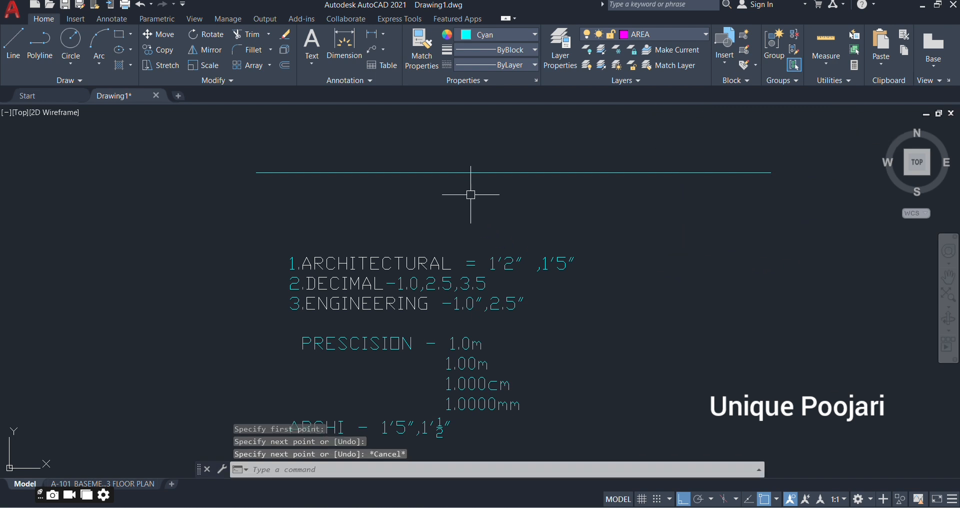
Add a linear dimension between the line's two endpoints, placed just below the line
click(470, 195)
click(409, 155)
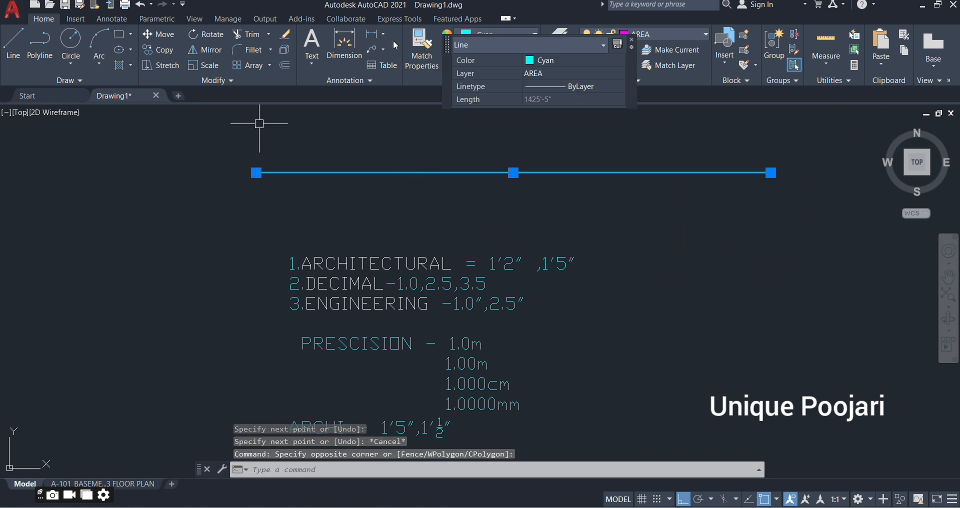
click(372, 34)
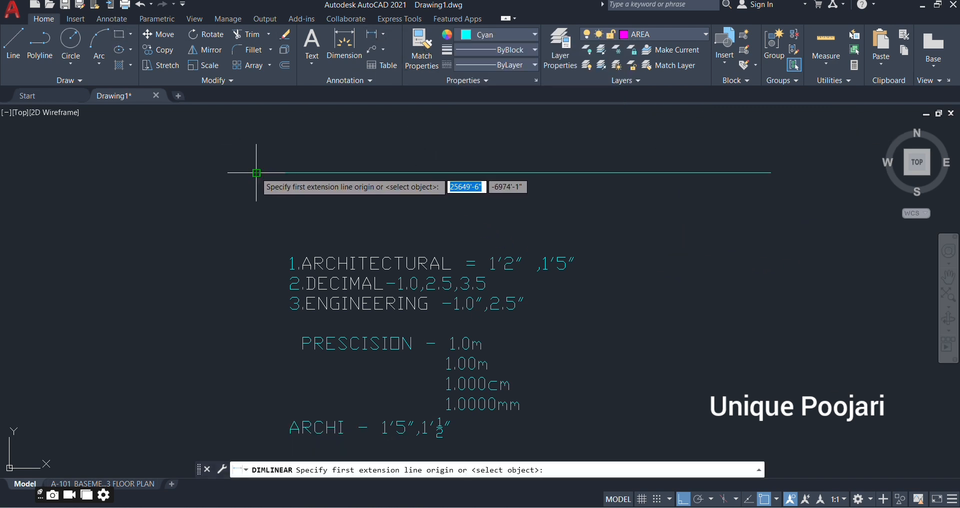
click(257, 172)
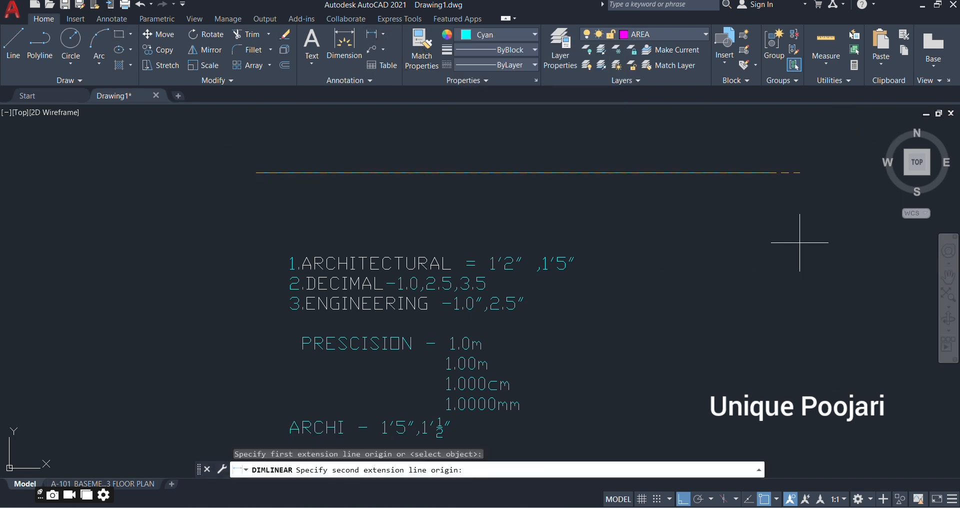
click(771, 173)
scroll(488, 202, up, 4)
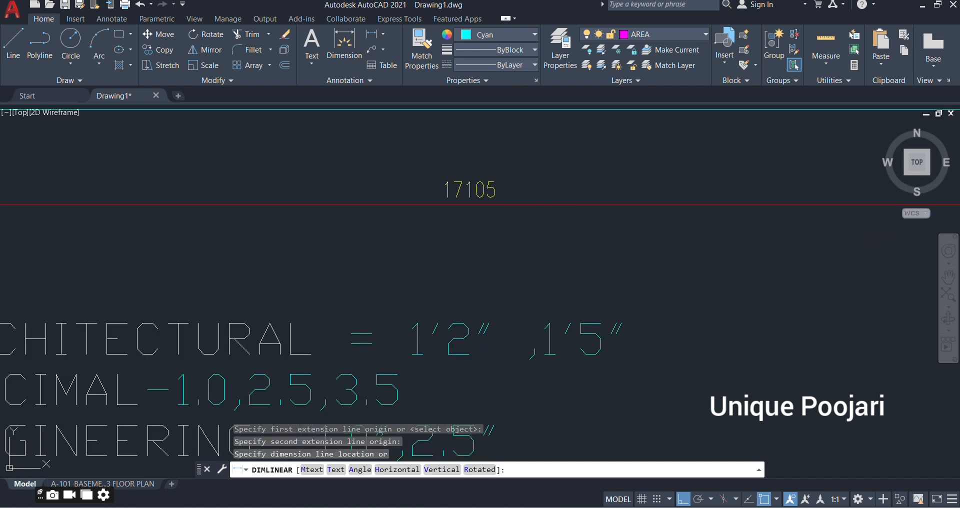
click(539, 204)
key(Escape)
Select the linear dimension below the line and examine its dimension style property
scroll(539, 203, down, 3)
click(538, 203)
scroll(536, 205, up, 1)
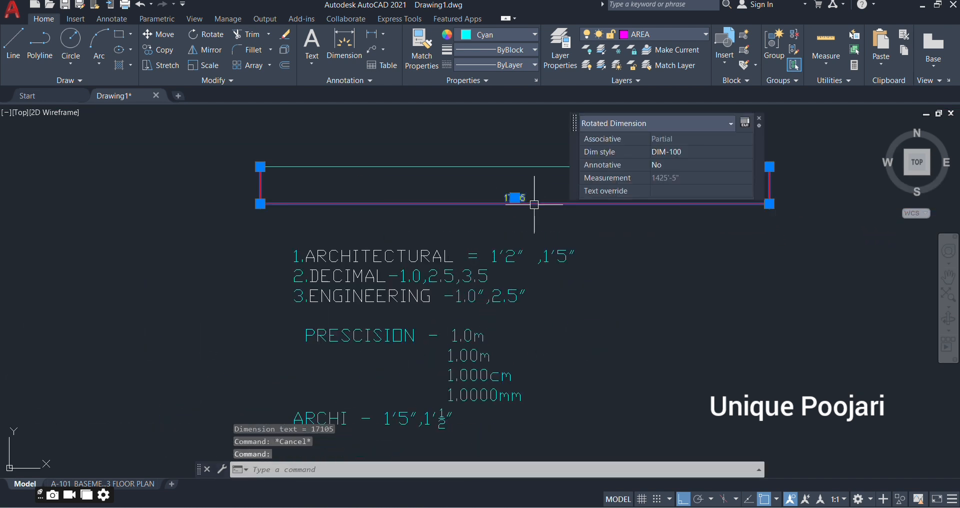
click(695, 152)
click(530, 204)
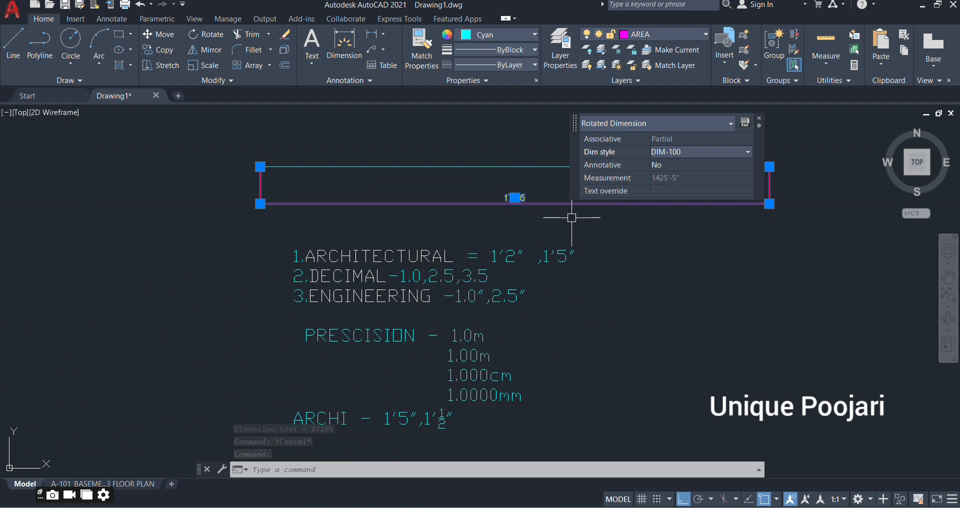
Delete the linear dimension and the long horizontal line above the text list
key(Delete)
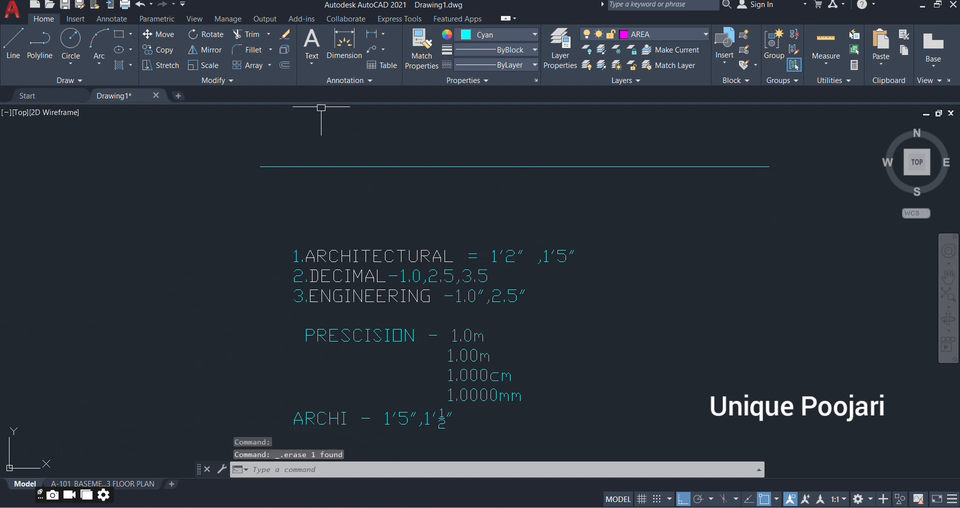
click(444, 193)
click(405, 146)
key(Delete)
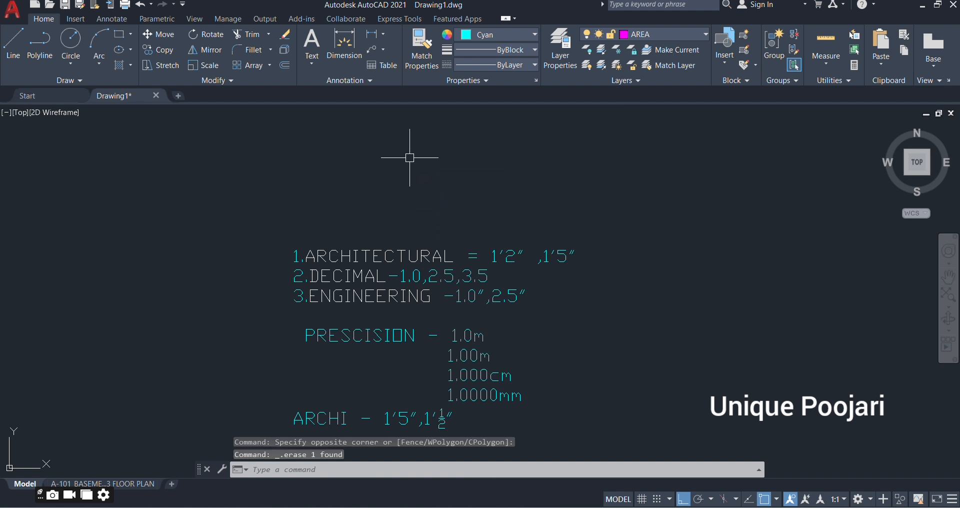
Draw a 20' horizontal line in the empty area above the text list
text(l)
key(Return)
click(396, 195)
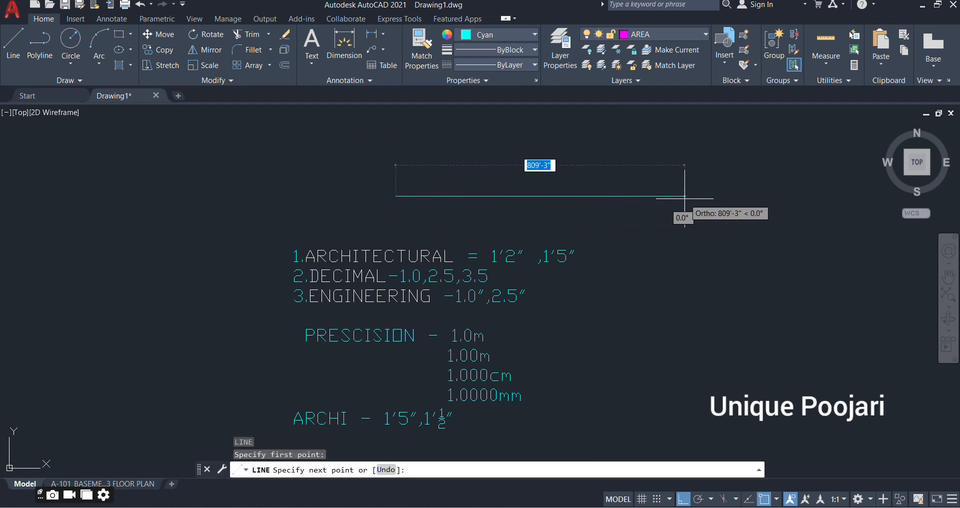
text(20')
key(Return)
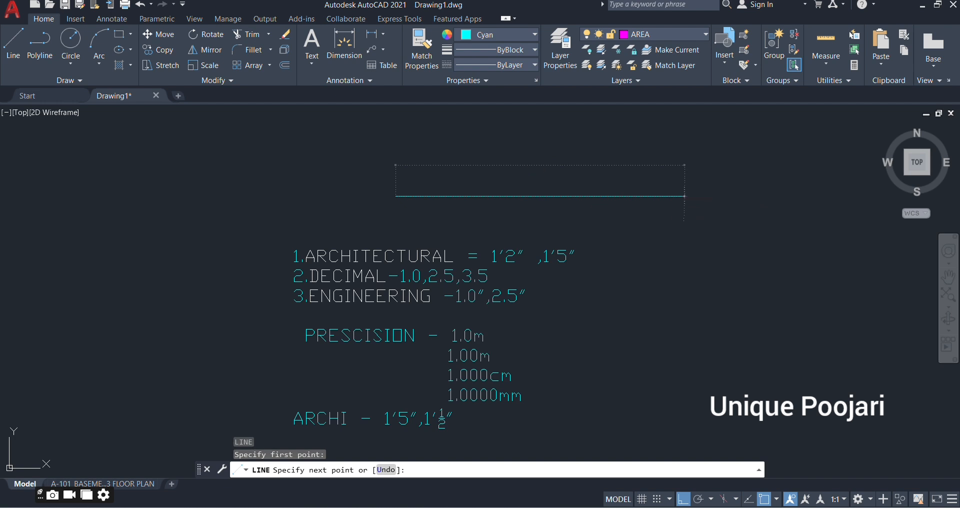
key(Escape)
scroll(527, 220, up, 4)
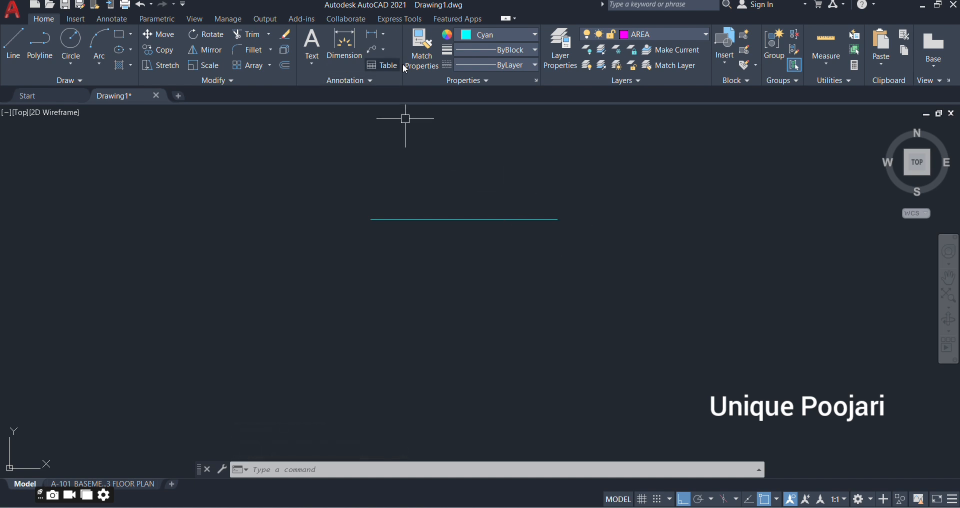
scroll(433, 249, down, 4)
scroll(433, 250, up, 4)
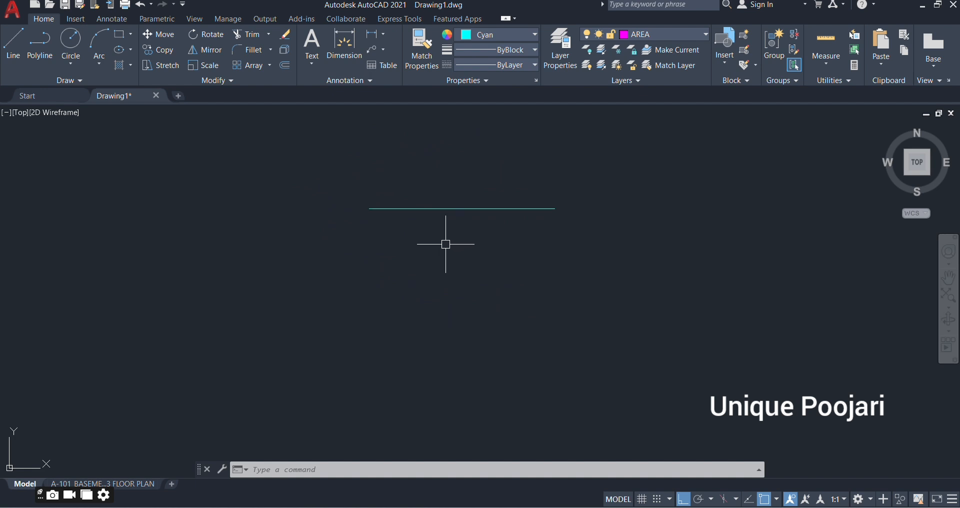
Set the drawing units' length type to Decimal with a precision of 0.00000
text(un)
key(Return)
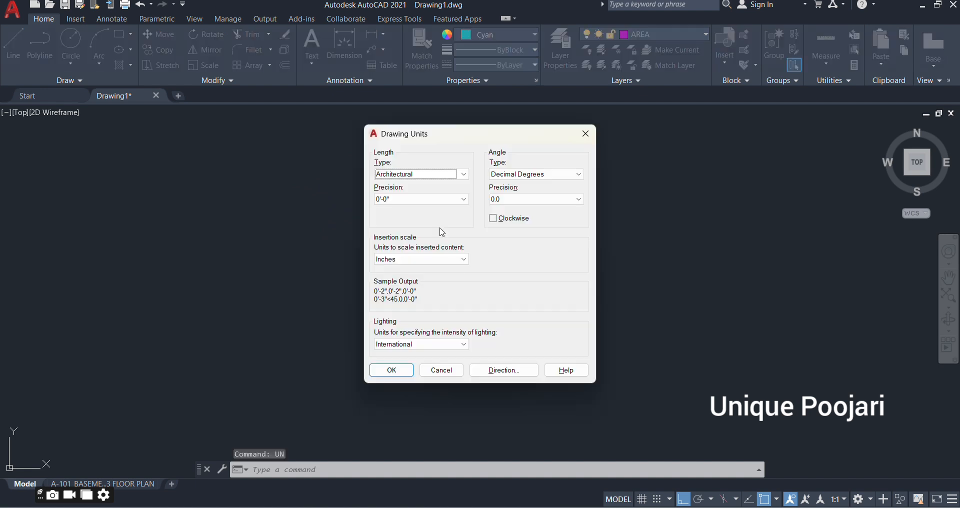
click(420, 174)
click(404, 194)
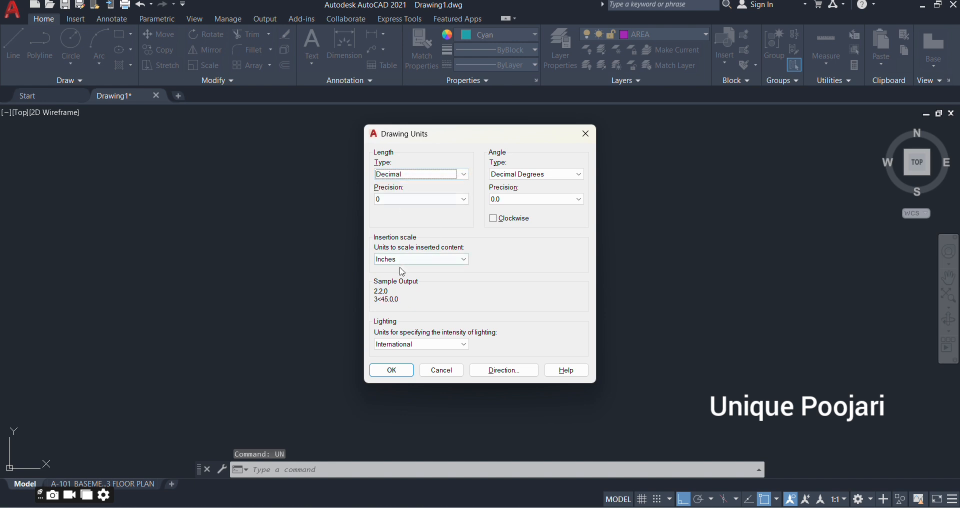
click(401, 200)
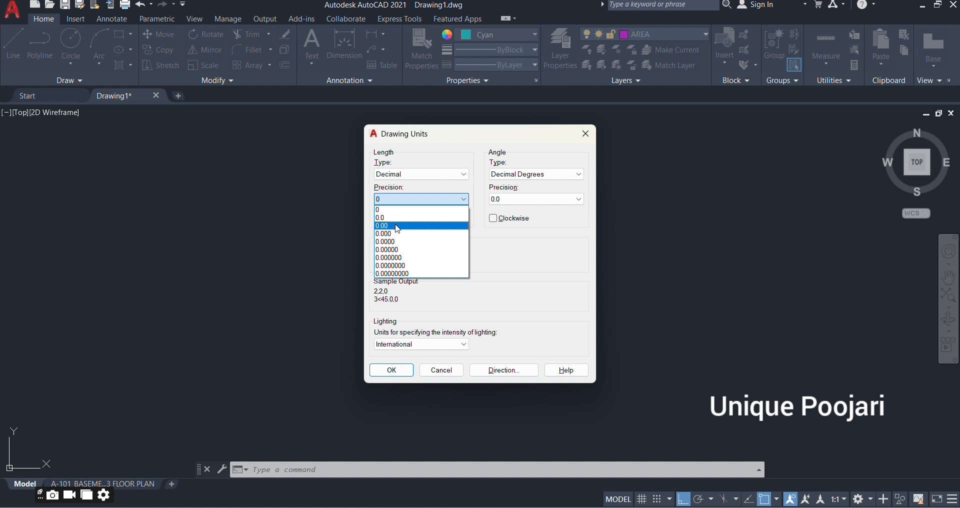
click(395, 250)
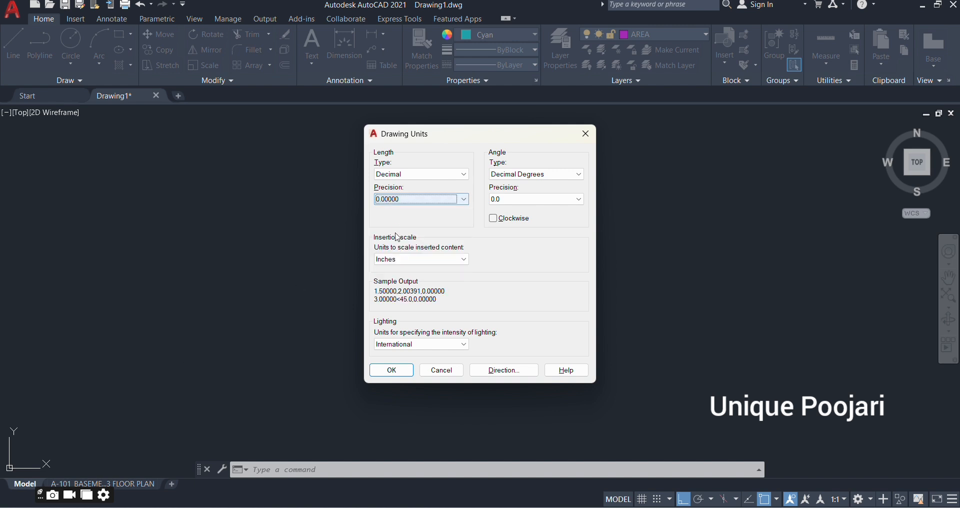
Try a length precision of 0.00 in the drawing units and look over the other precision options
click(392, 201)
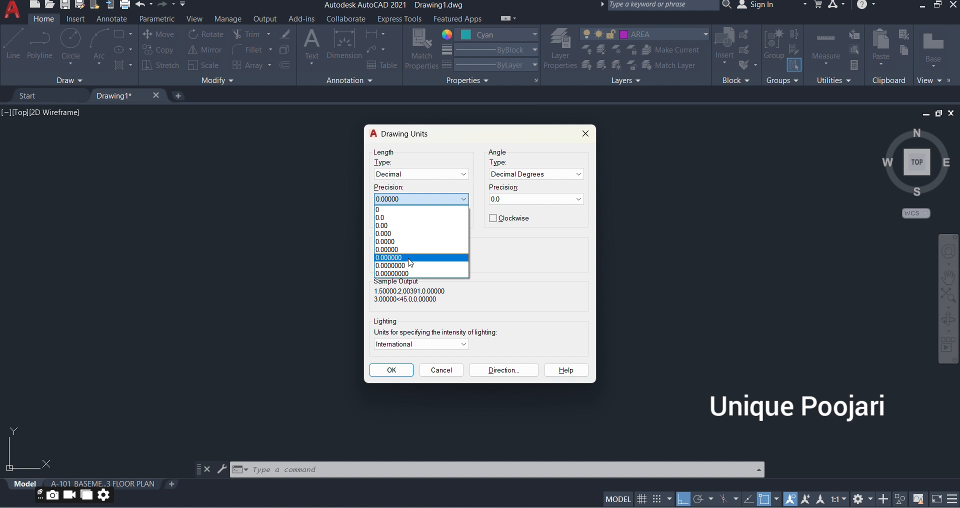
click(406, 226)
click(412, 201)
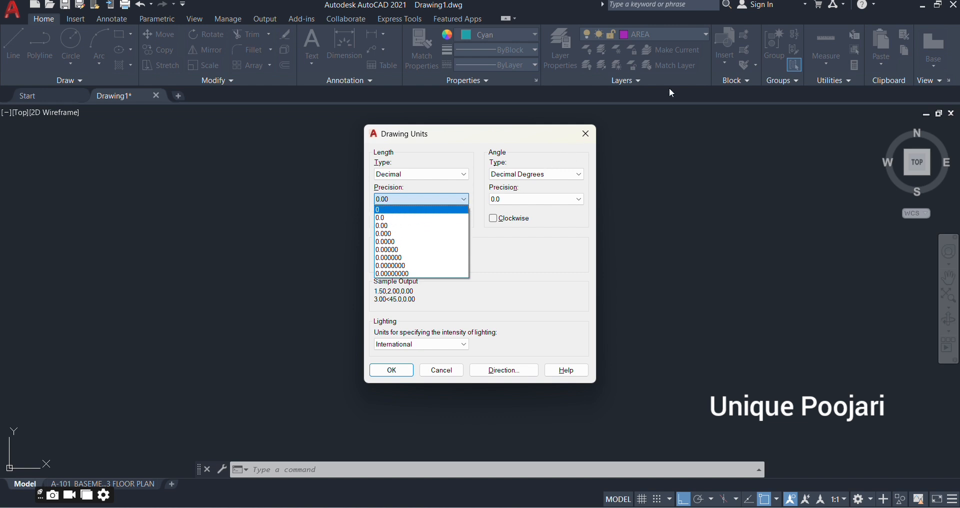
click(588, 141)
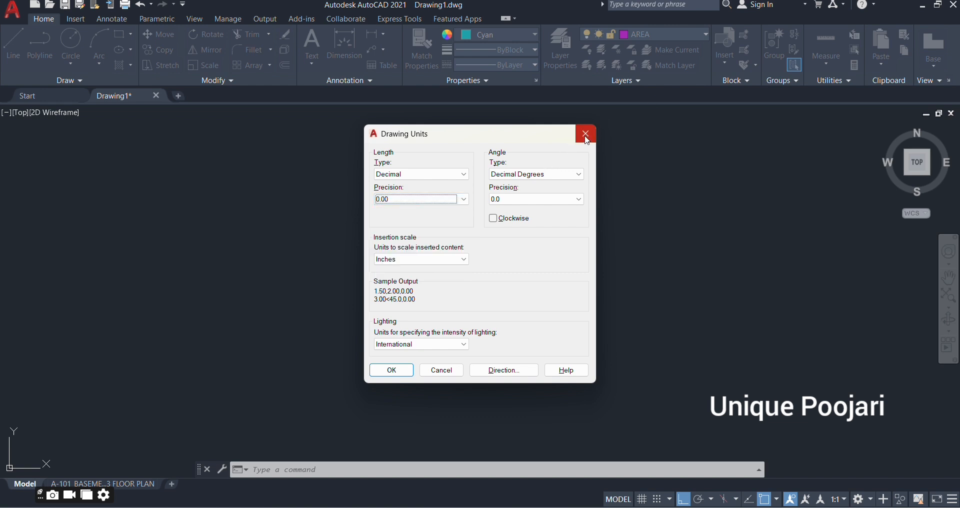
Set the length precision to 0.00000 and the insertion scale to Meters, and apply the drawing units
click(388, 201)
click(396, 249)
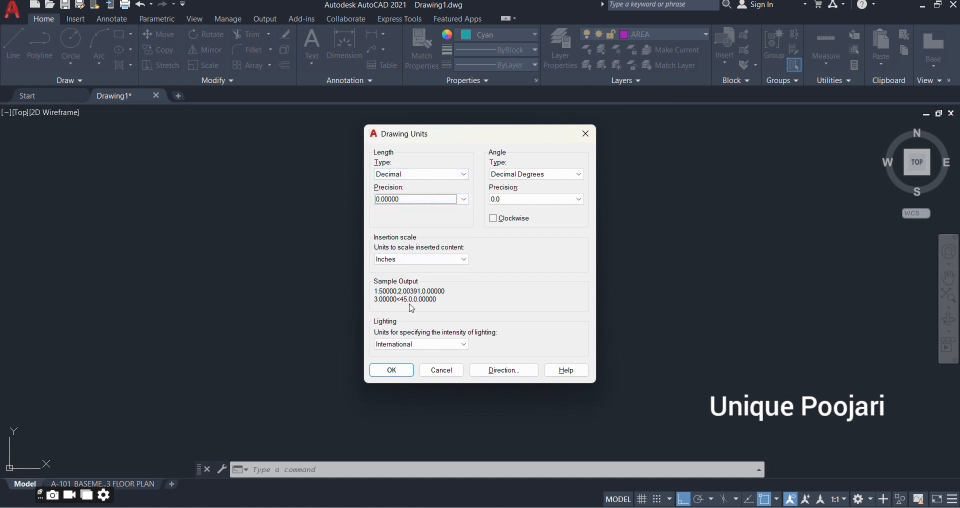
click(422, 259)
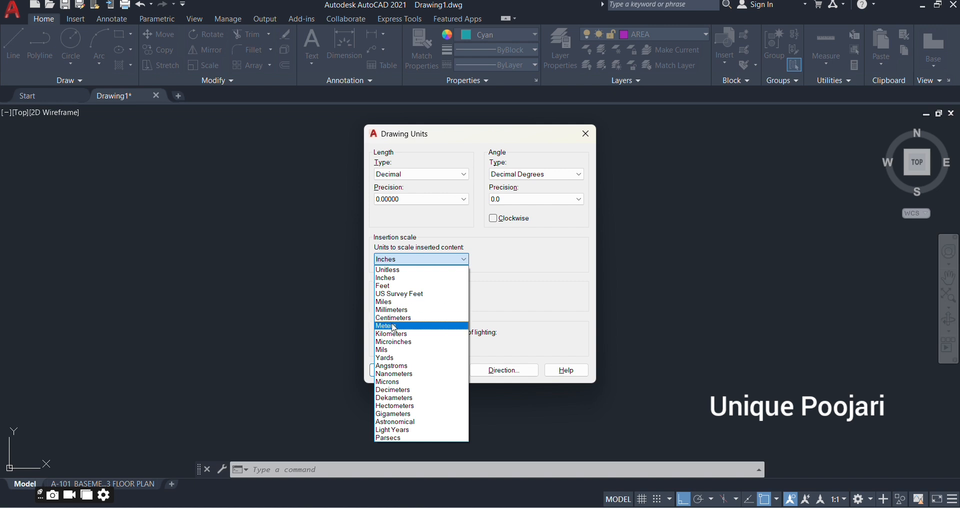
click(393, 325)
click(391, 370)
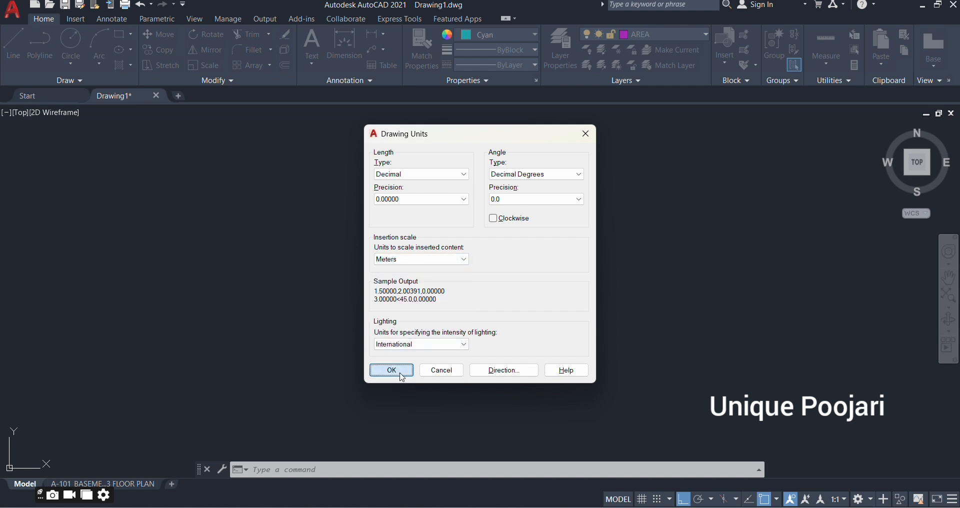
Add a linear dimension between the 20' line's endpoints, placed above the line
click(358, 48)
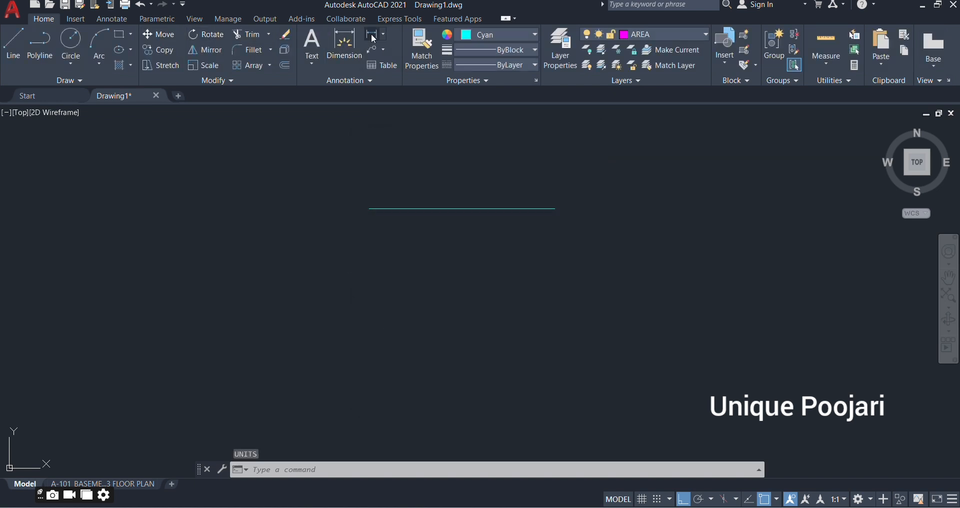
click(368, 206)
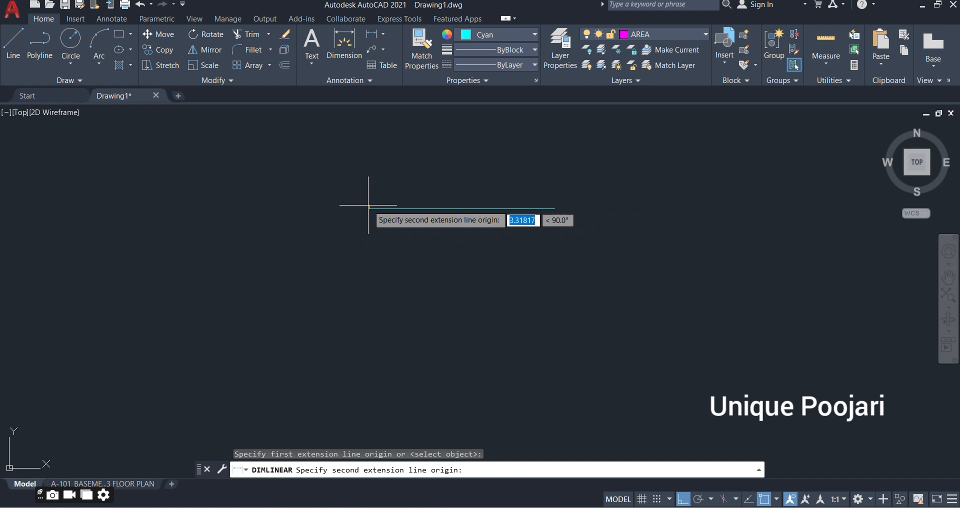
click(555, 208)
scroll(479, 287, down, 3)
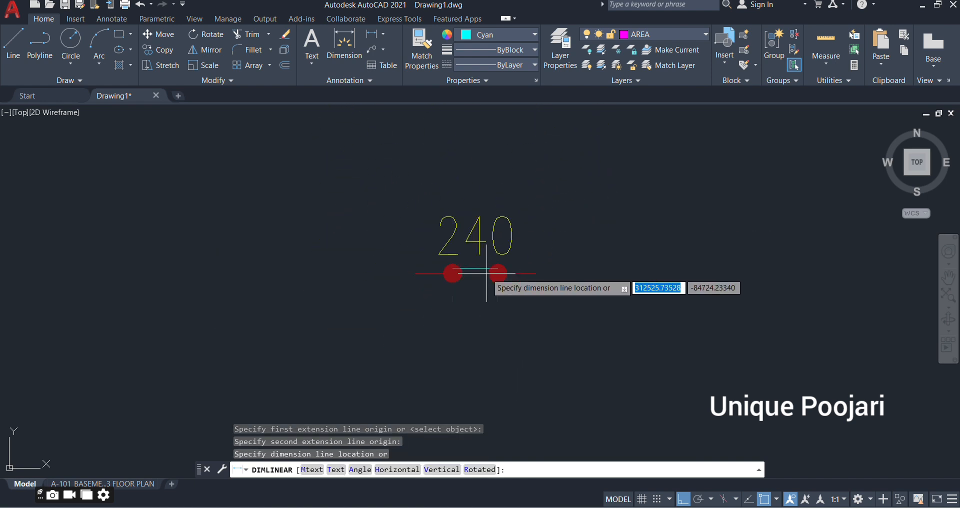
click(484, 224)
scroll(487, 225, up, 2)
Select the linear dimension above the line to examine its properties, and open and dismiss the dimension style settings
click(469, 164)
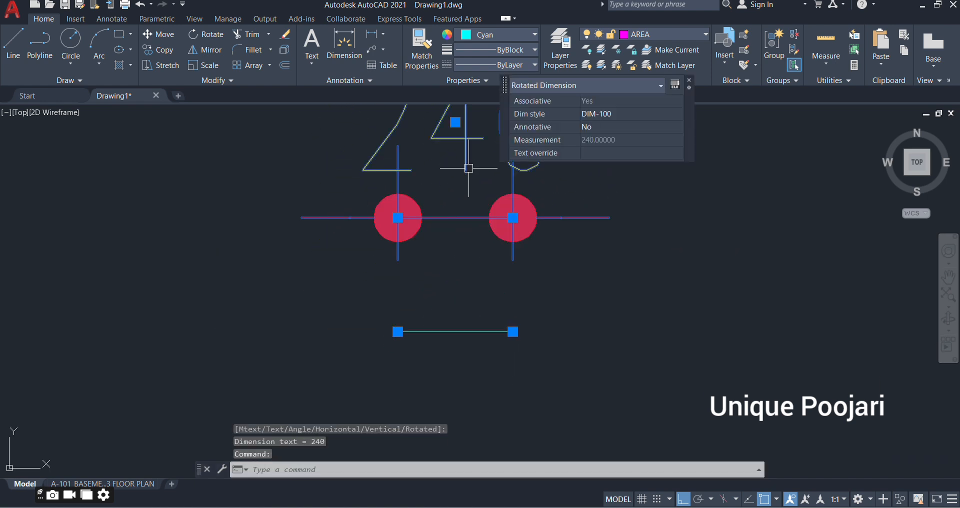
middle_drag(469, 173, 469, 210)
text(d)
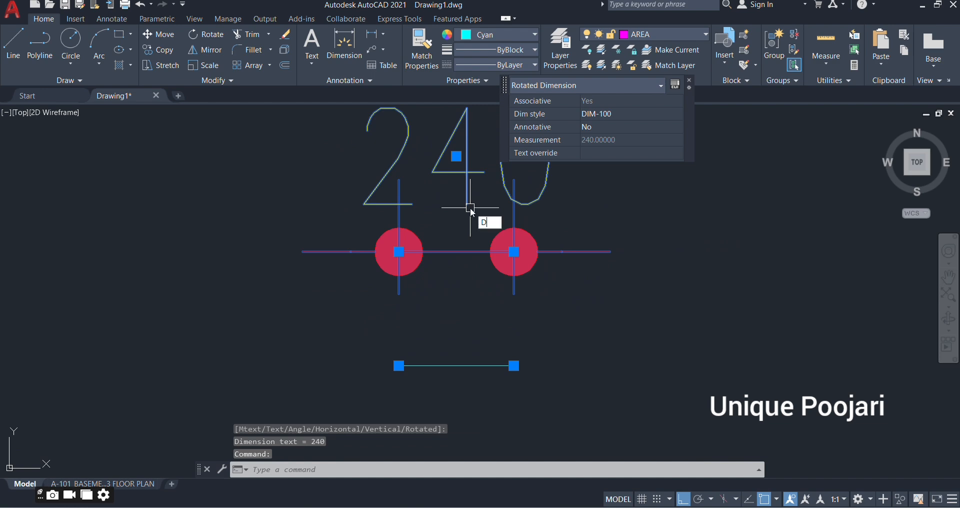
key(Return)
key(Escape)
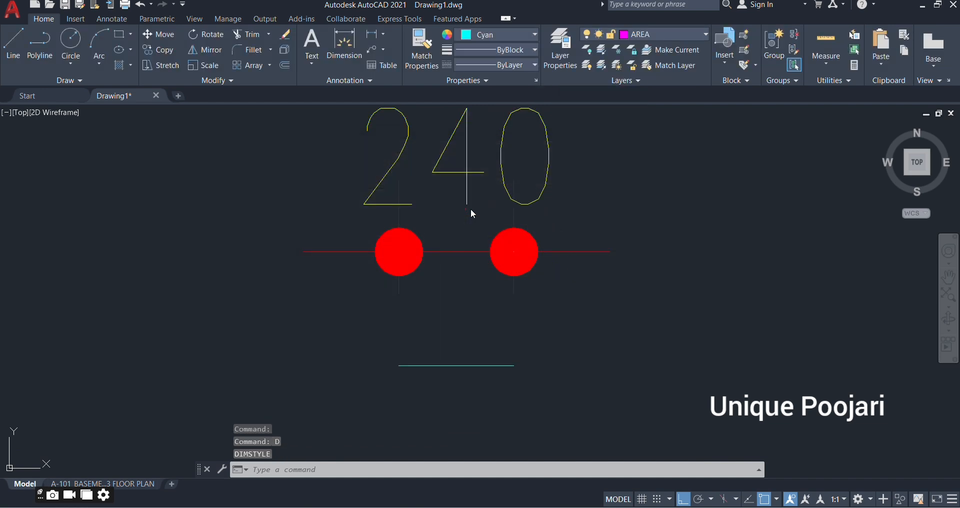
Set the drawing units' length precision to 0 and apply it
click(463, 189)
text(un)
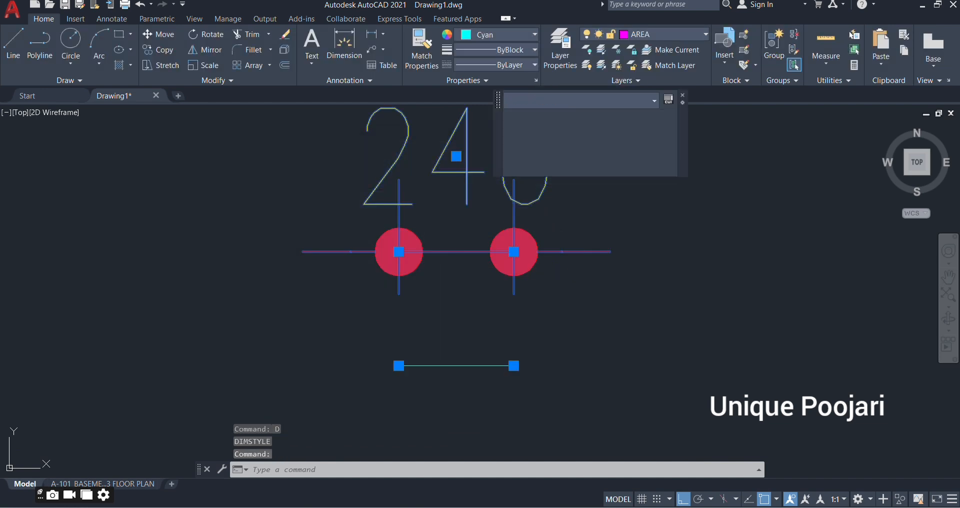
key(Return)
click(411, 200)
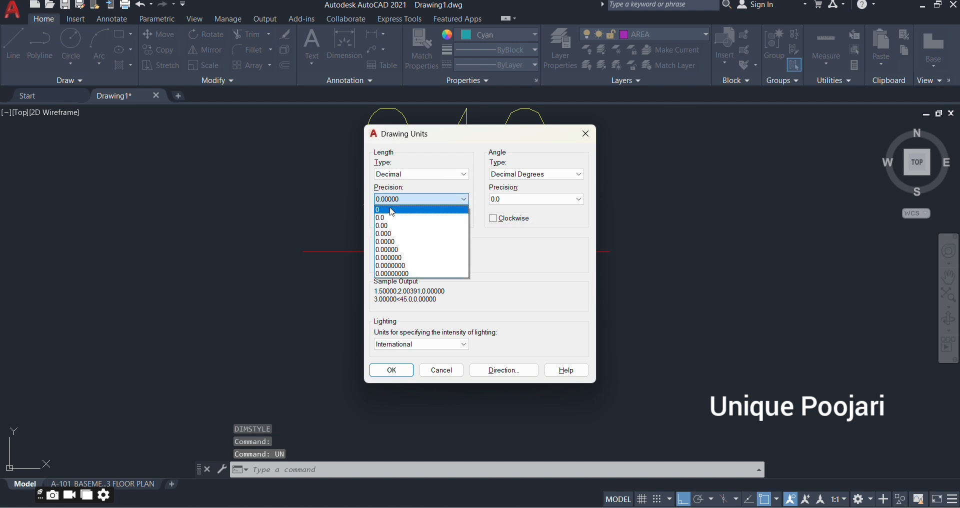
click(394, 210)
click(392, 370)
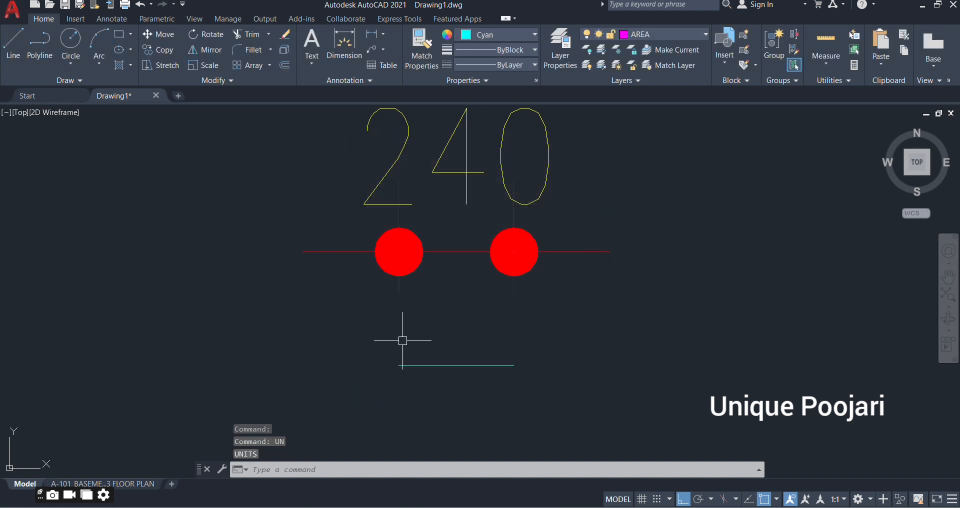
Replace the linear dimension above the line with a new one between the same endpoints
click(446, 197)
click(381, 179)
key(Delete)
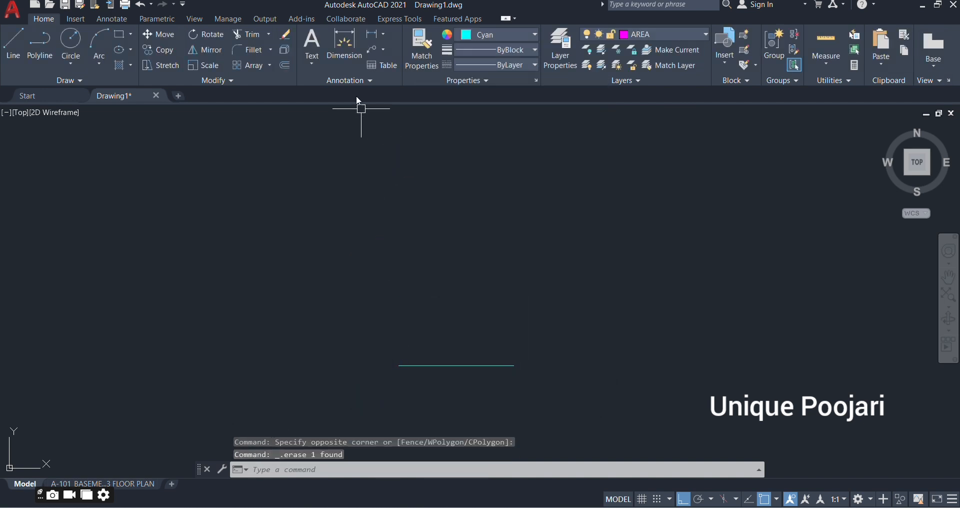
click(375, 41)
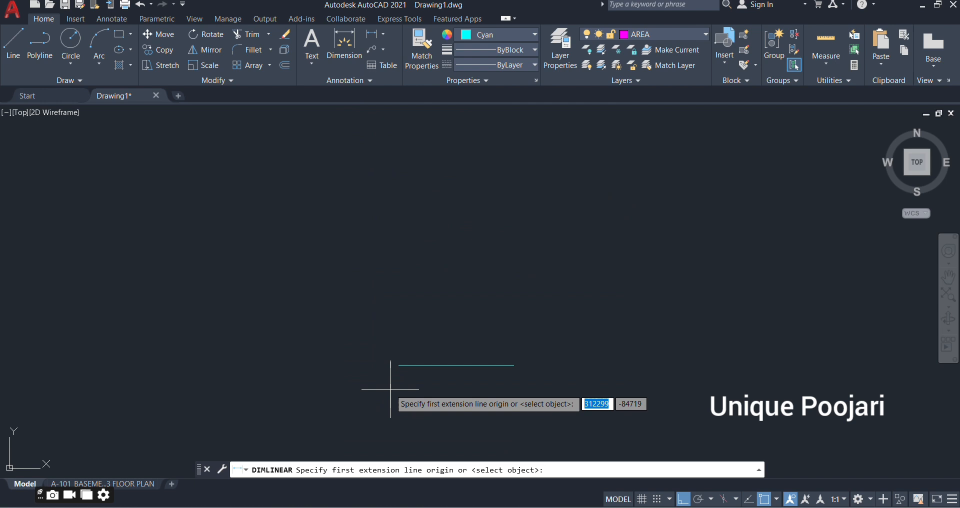
click(399, 366)
click(514, 365)
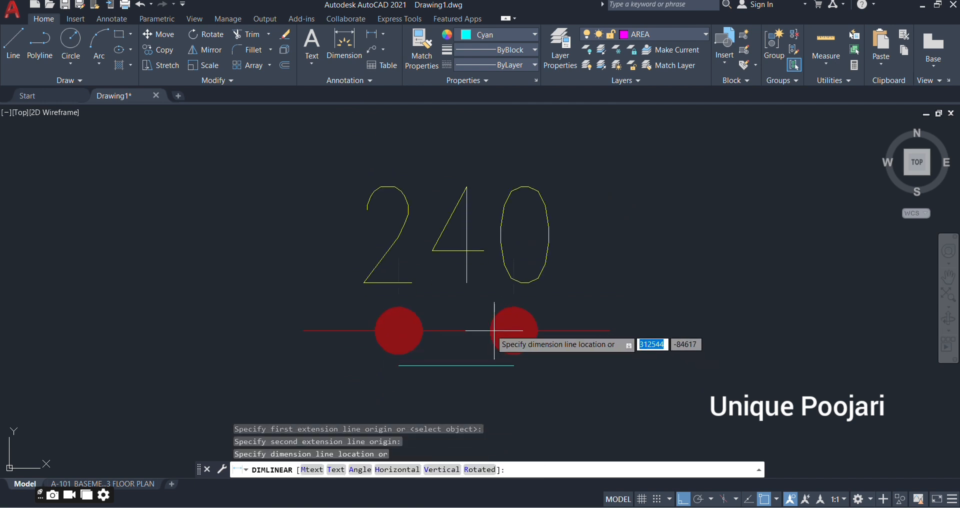
click(492, 315)
Delete the new linear dimension above the 20' line
click(419, 241)
click(343, 215)
key(Delete)
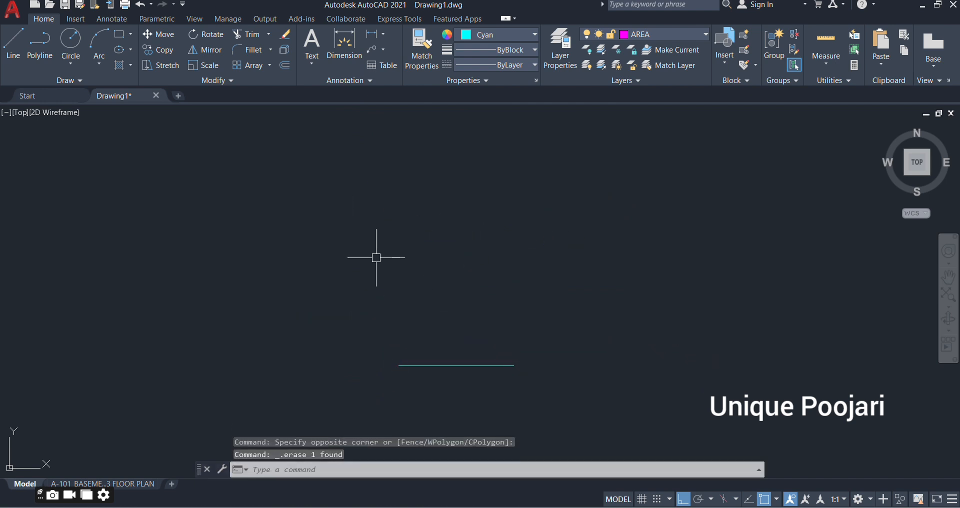
Set the drawing units' length type to Engineering with a precision of 0'-0"
scroll(400, 300, down, 2)
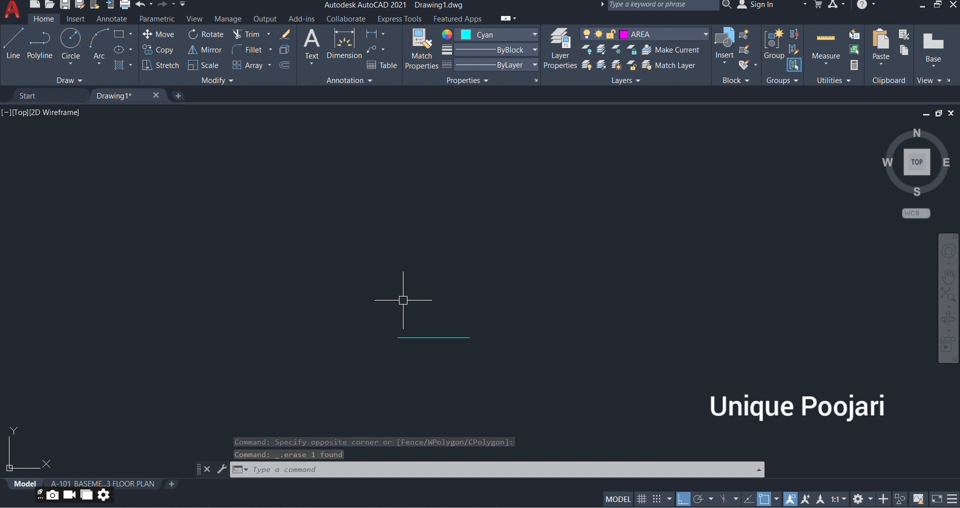
text(UN)
key(Return)
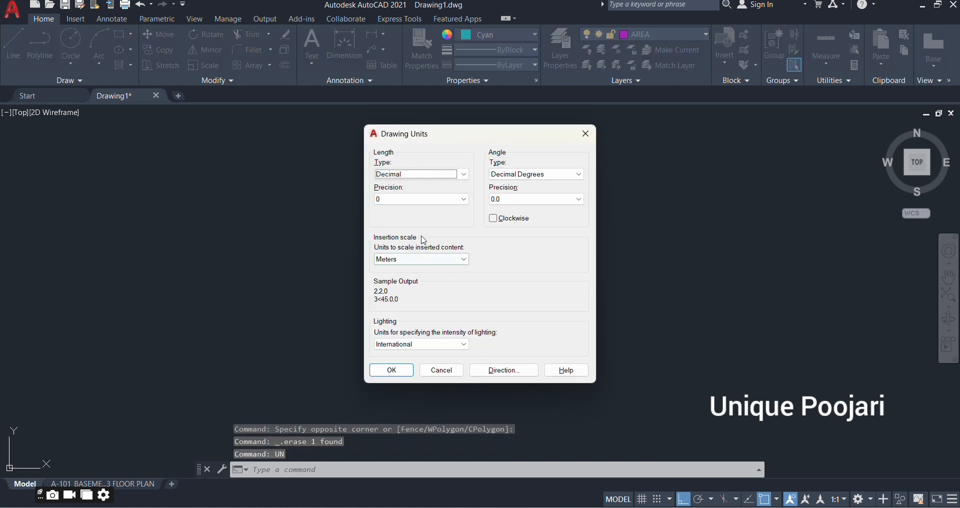
click(400, 174)
click(397, 201)
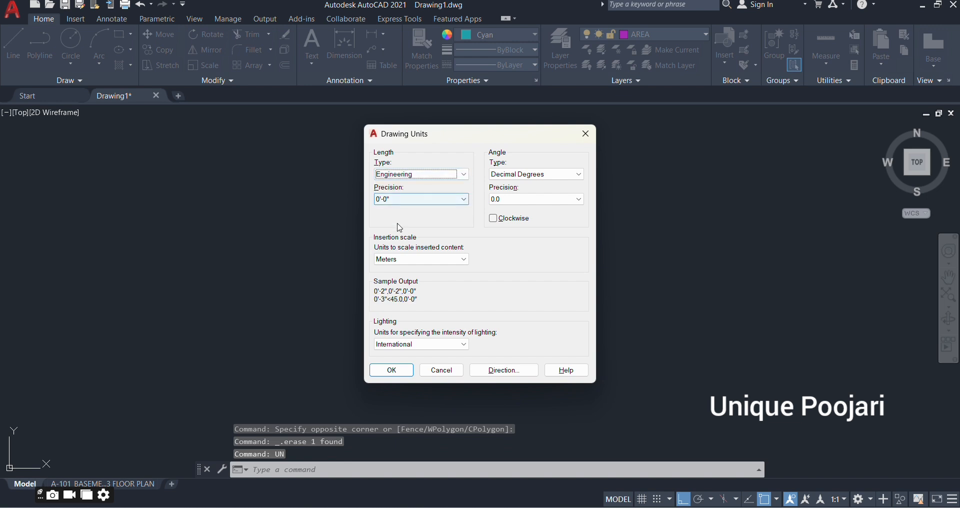
click(399, 200)
click(399, 201)
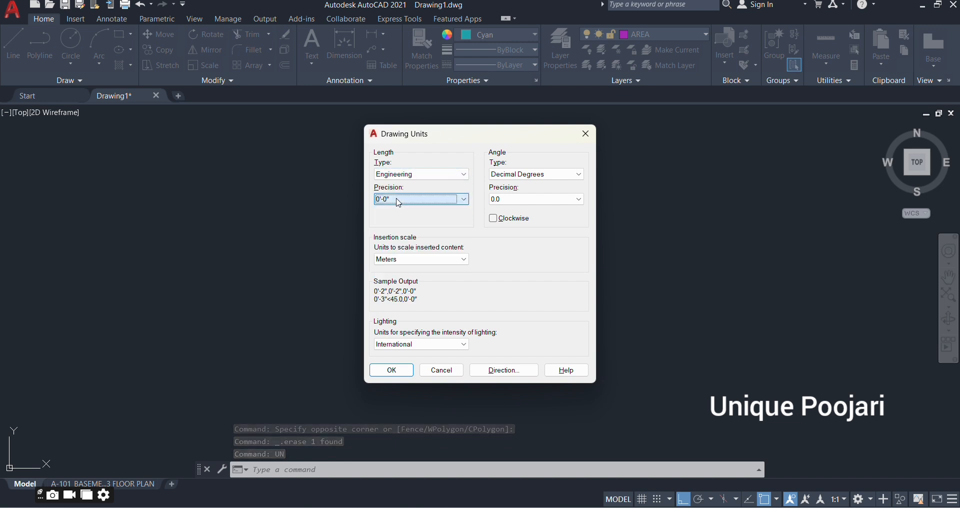
Try Feet as the insertion scale for the drawing units and settle on Inches
click(407, 259)
click(384, 288)
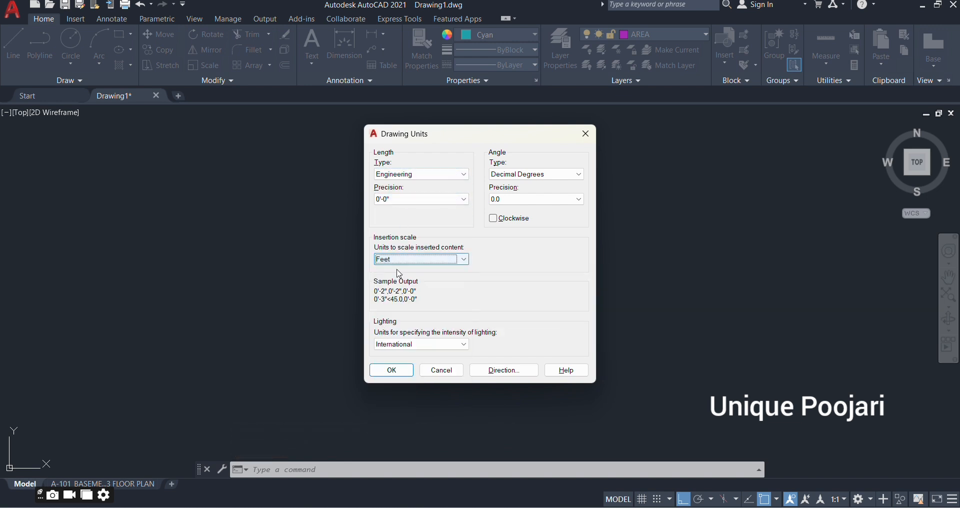
click(398, 260)
click(388, 279)
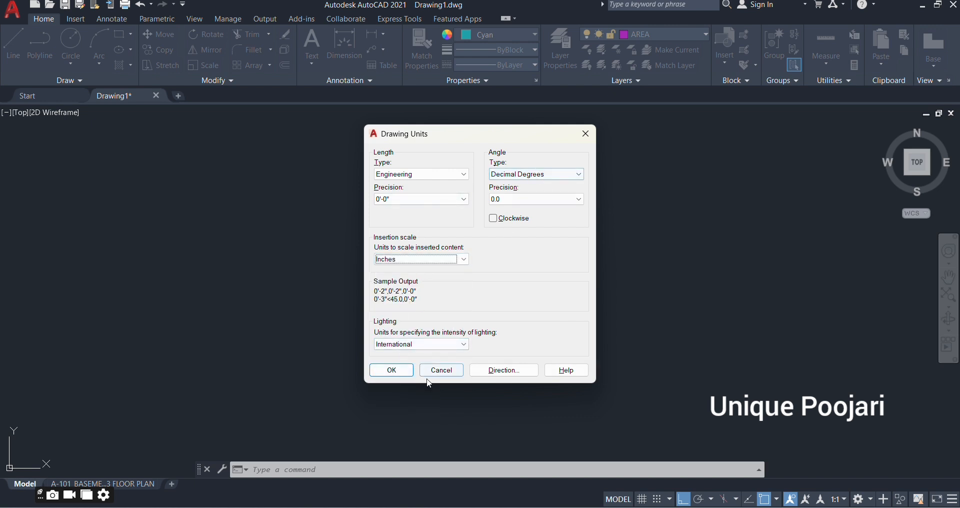
Confirm the drawing units settings, reopen them for a check and accept them
click(395, 370)
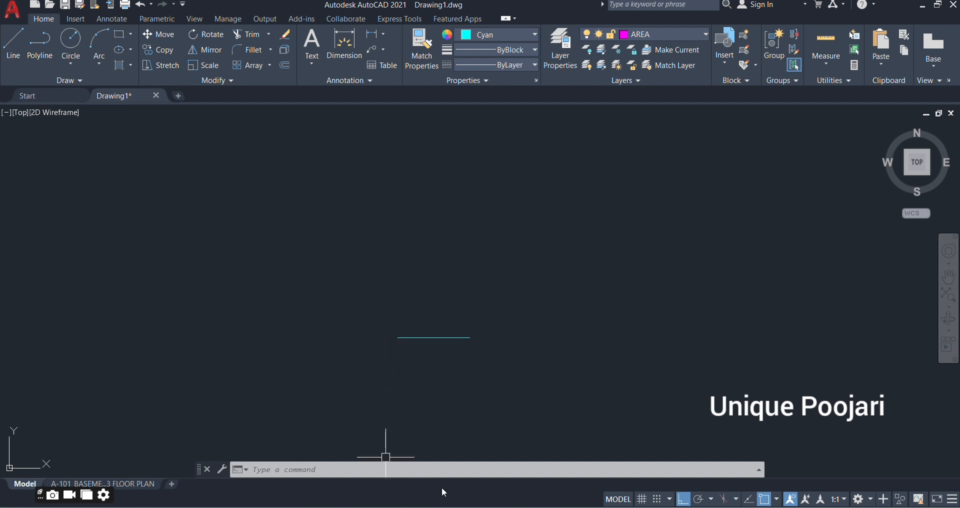
click(403, 469)
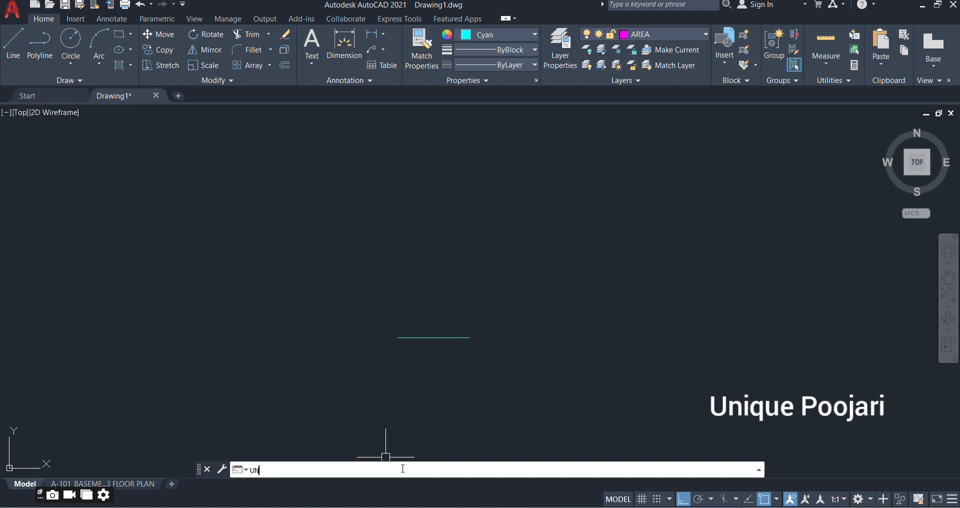
text(UN)
key(Return)
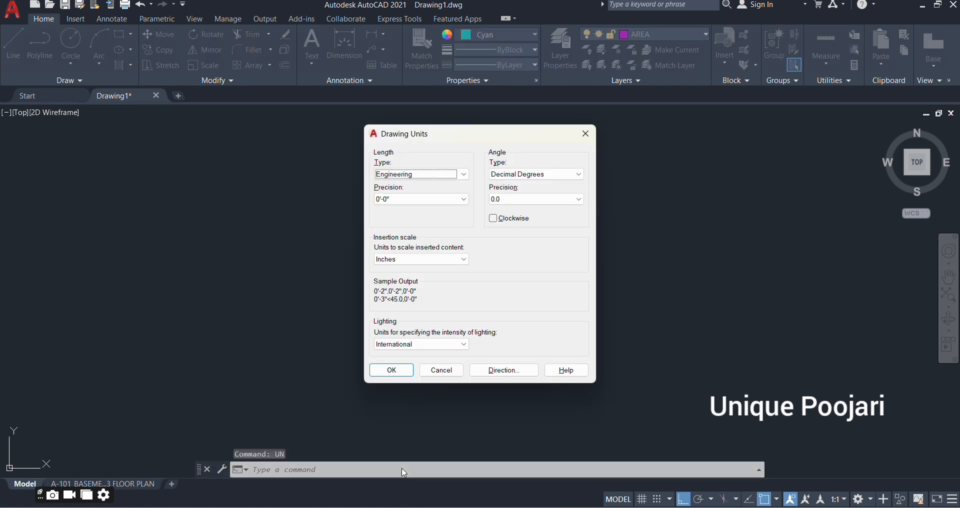
key(Return)
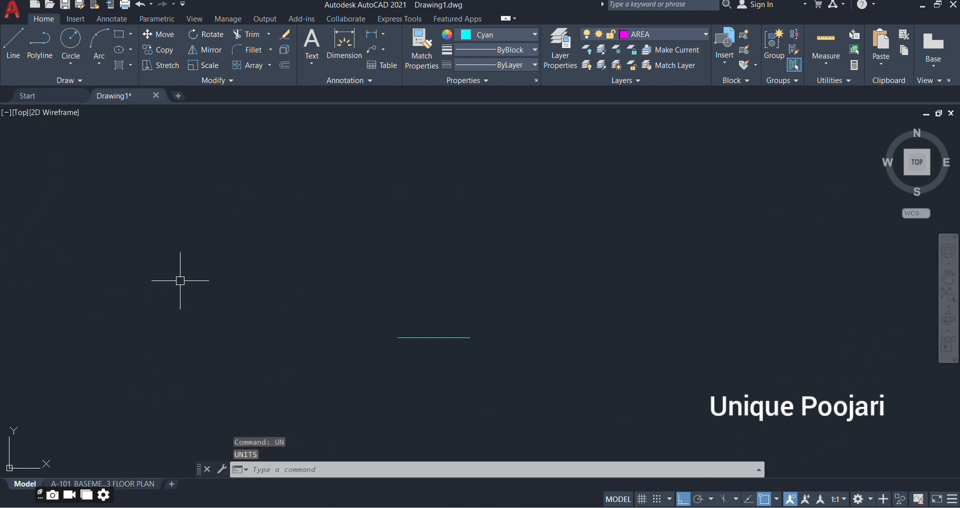
Delete the horizontal cyan line used for the units demonstration
click(471, 345)
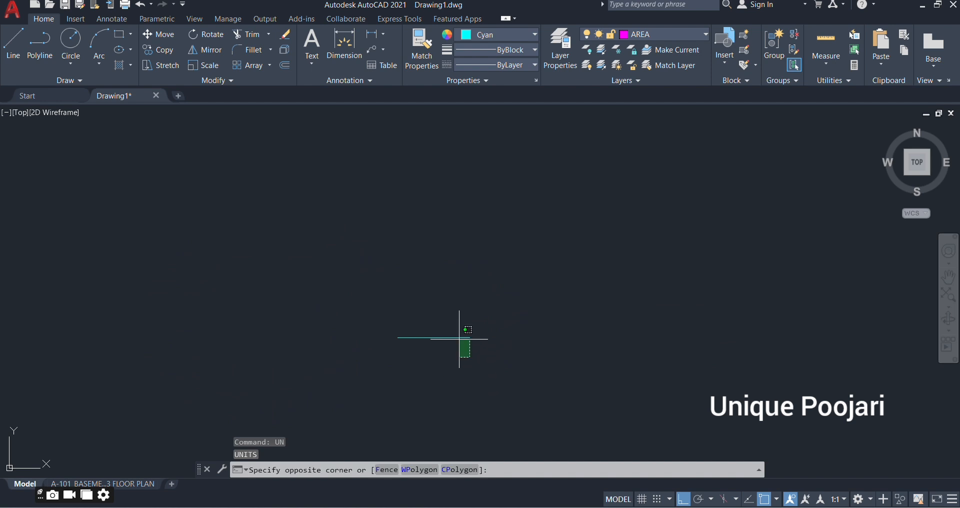
click(377, 282)
key(Delete)
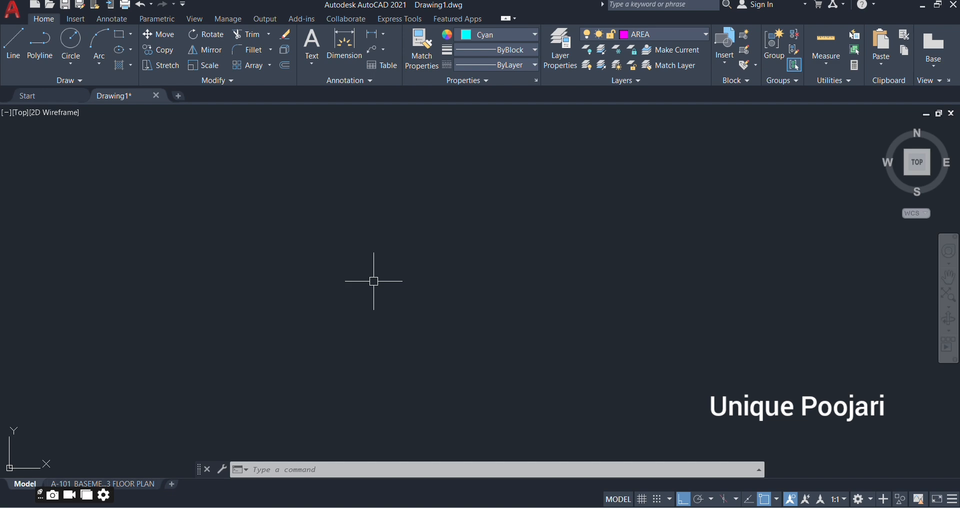
In the multiline notes, replace the PRESCISION lines with "DRAFTING SETTINGS" and remove the ARCHI line below them
scroll(374, 281, down, 3)
scroll(350, 365, up, 2)
middle_drag(350, 365, 353, 216)
scroll(352, 216, down, 2)
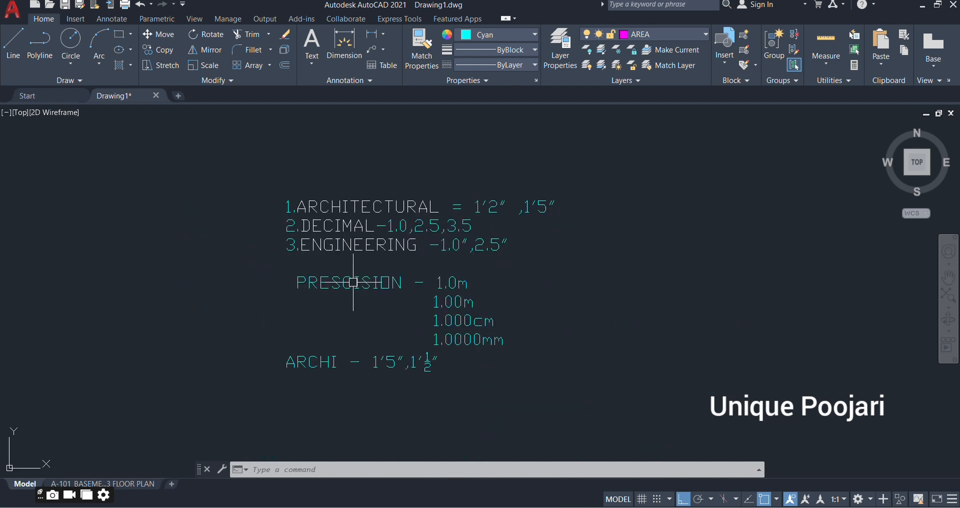
scroll(353, 283, up, 3)
click(343, 264)
click(308, 240)
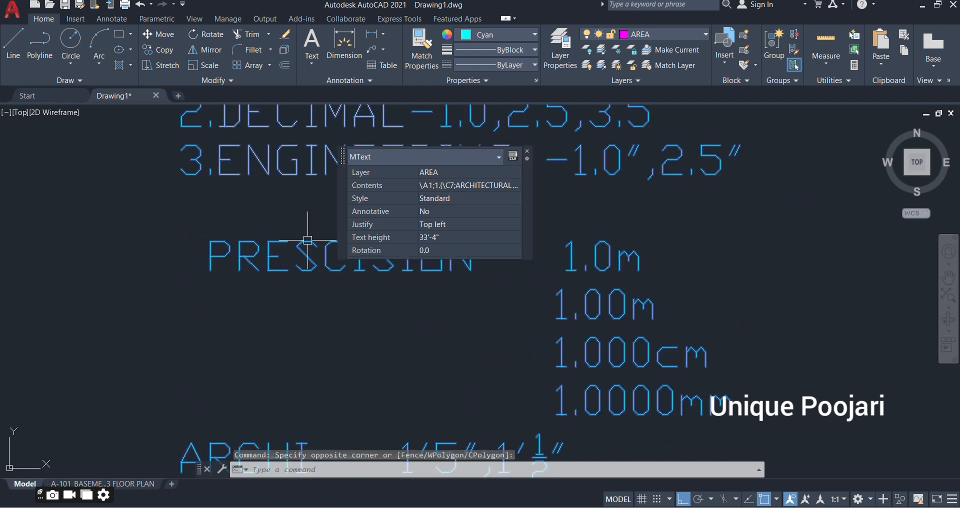
double_click(326, 257)
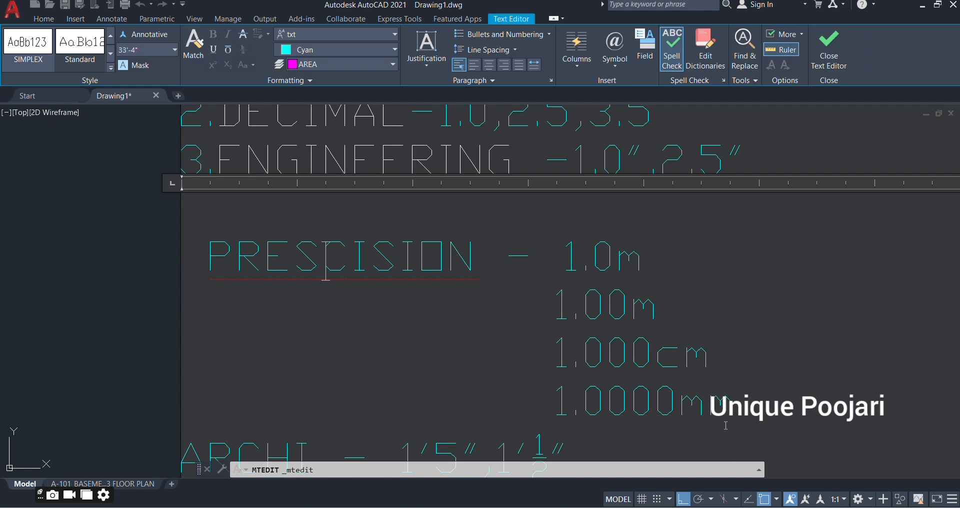
drag(739, 406, 172, 241)
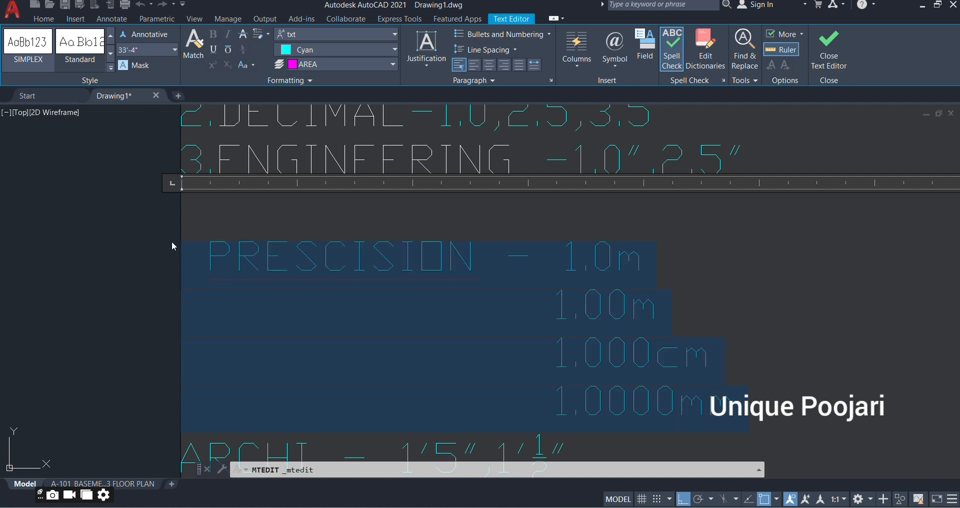
text(DRAFTI)
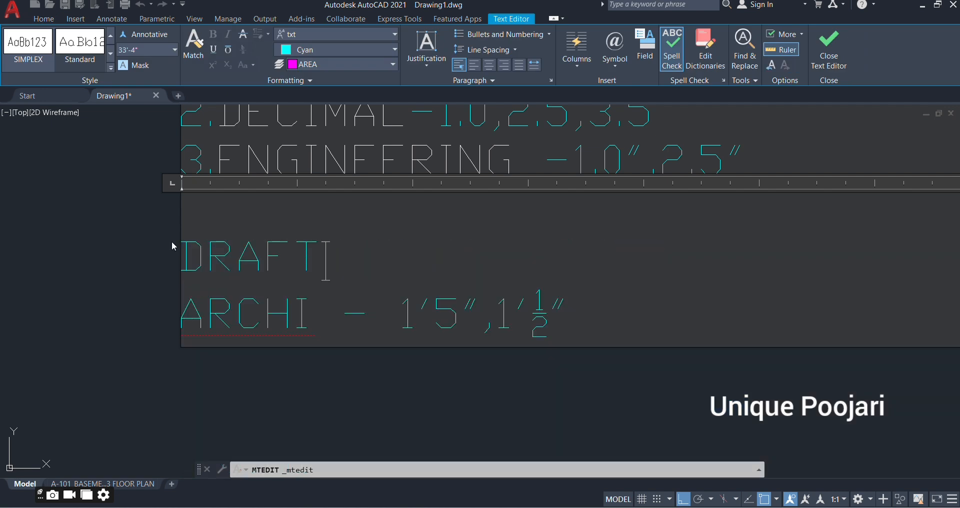
text(NG SET)
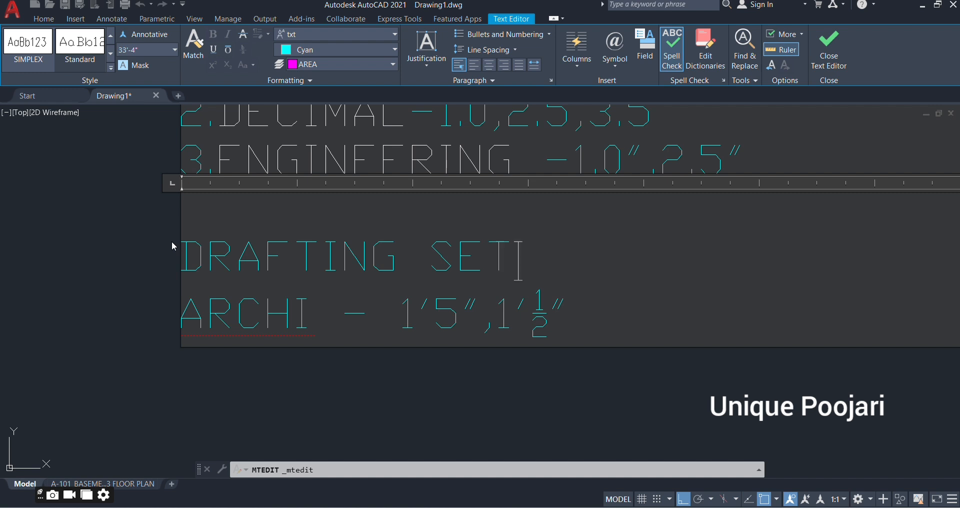
text(TINGS)
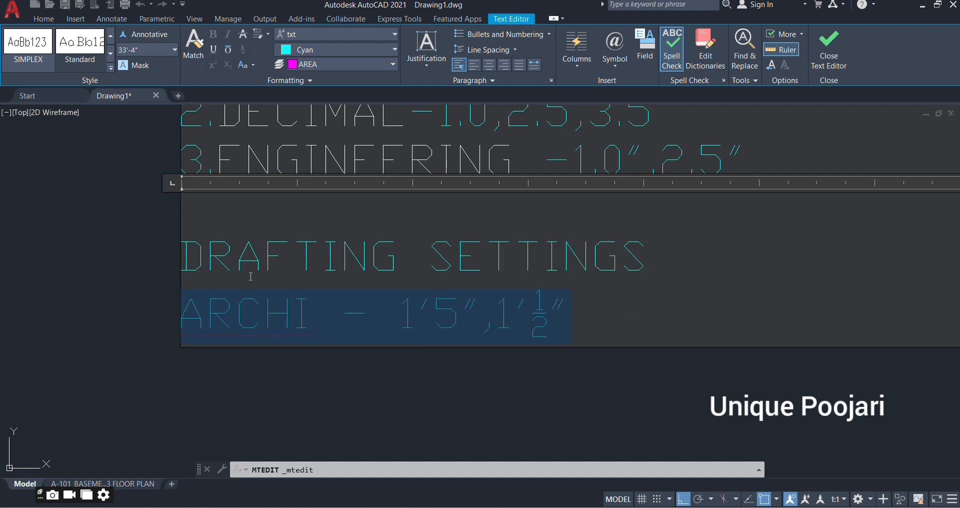
key(BackSpace)
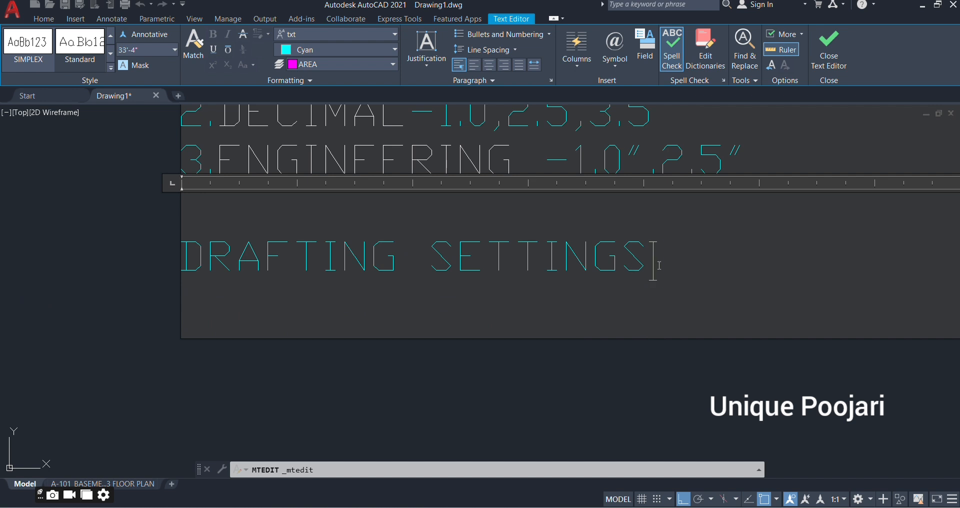
Color the DRAFTING SETTINGS text blue and finish the text edit
drag(655, 258, 91, 224)
click(325, 51)
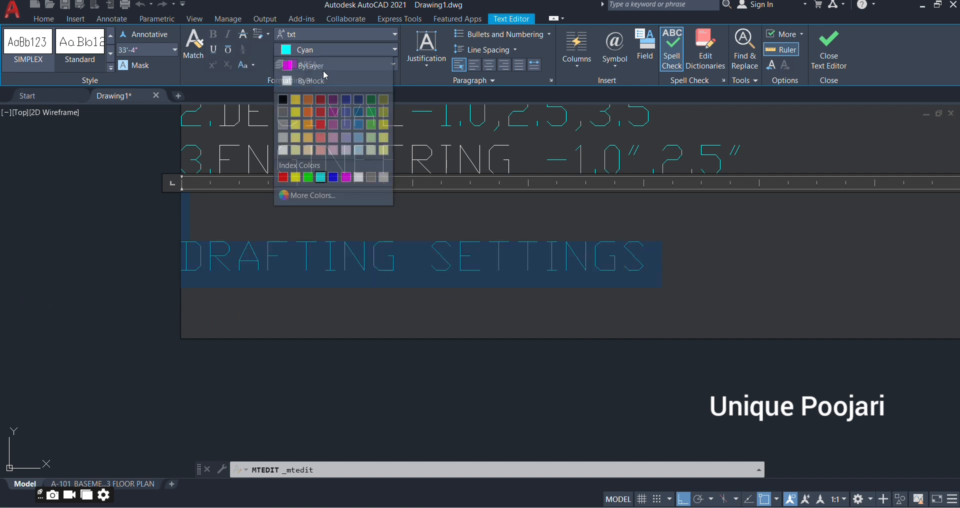
click(341, 174)
click(302, 357)
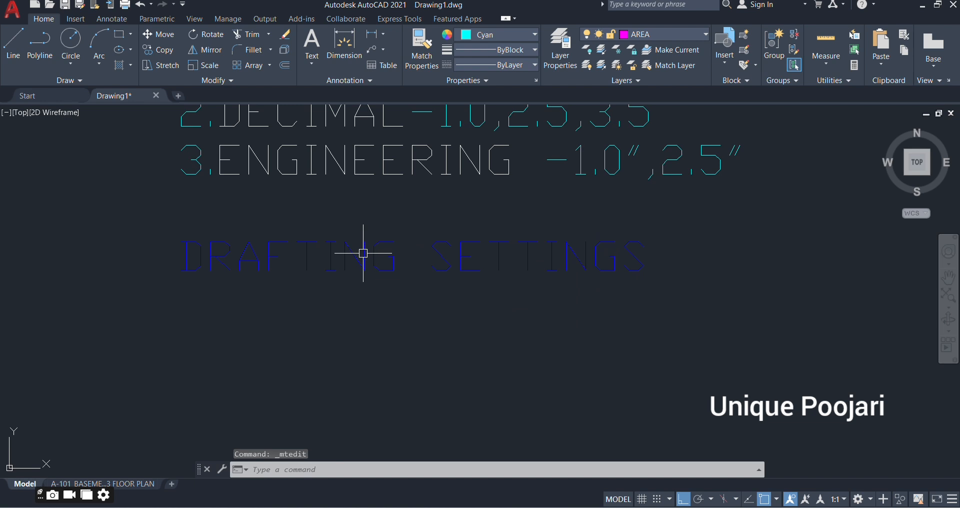
Set the color of the DRAFTING SETTINGS text to yellow and finish the text edit
double_click(655, 268)
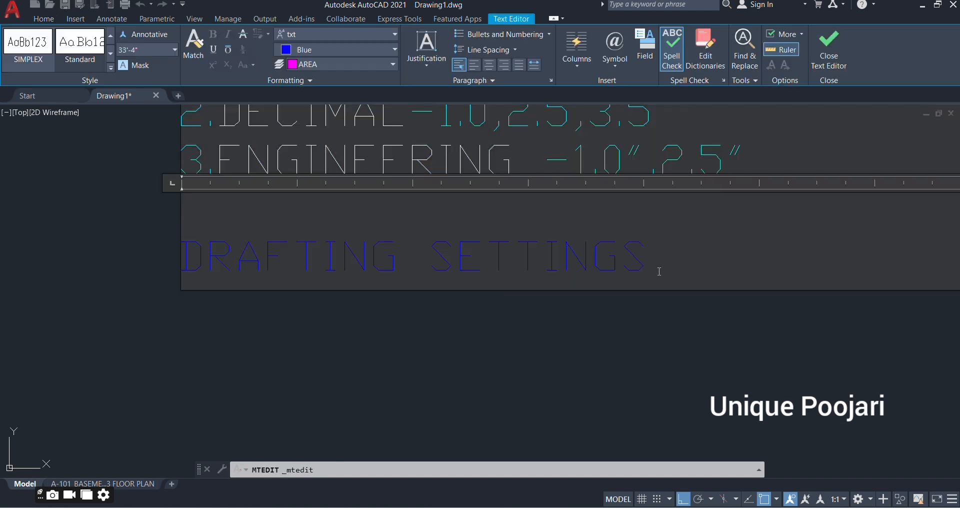
drag(655, 268, 141, 238)
click(332, 52)
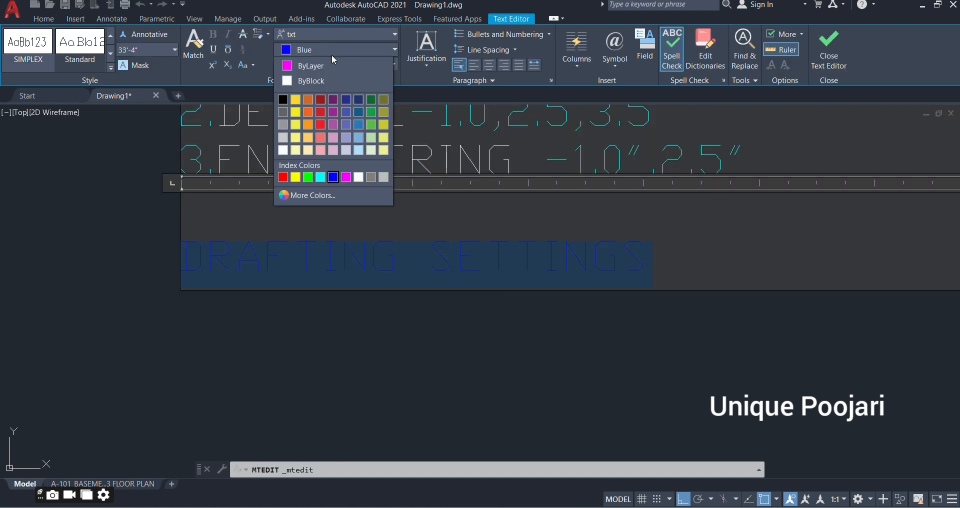
click(301, 178)
click(262, 334)
scroll(261, 290, up, 2)
middle_drag(261, 266, 268, 272)
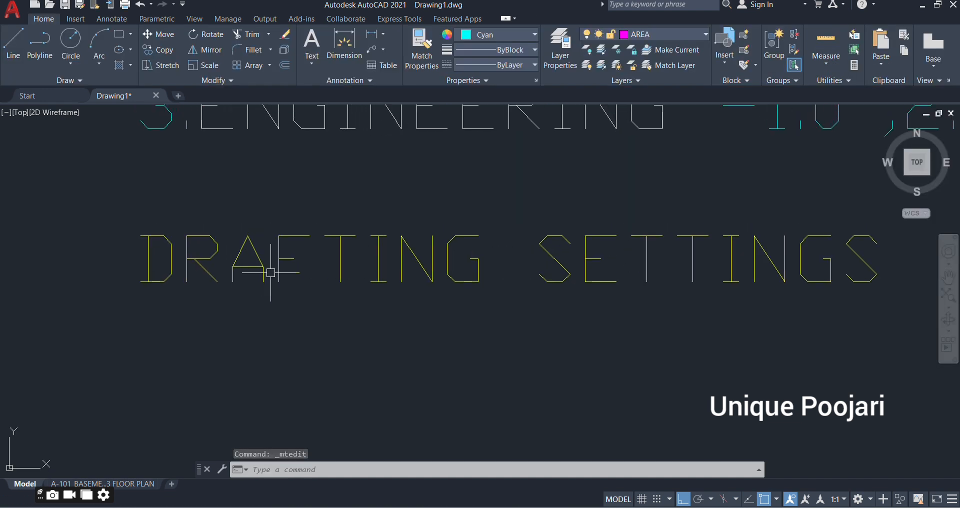
key(Escape)
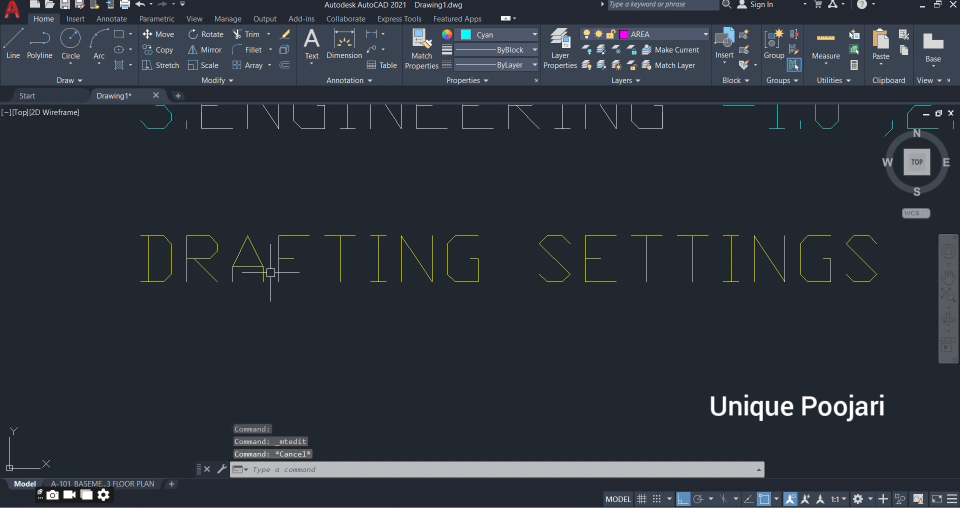
key(Escape)
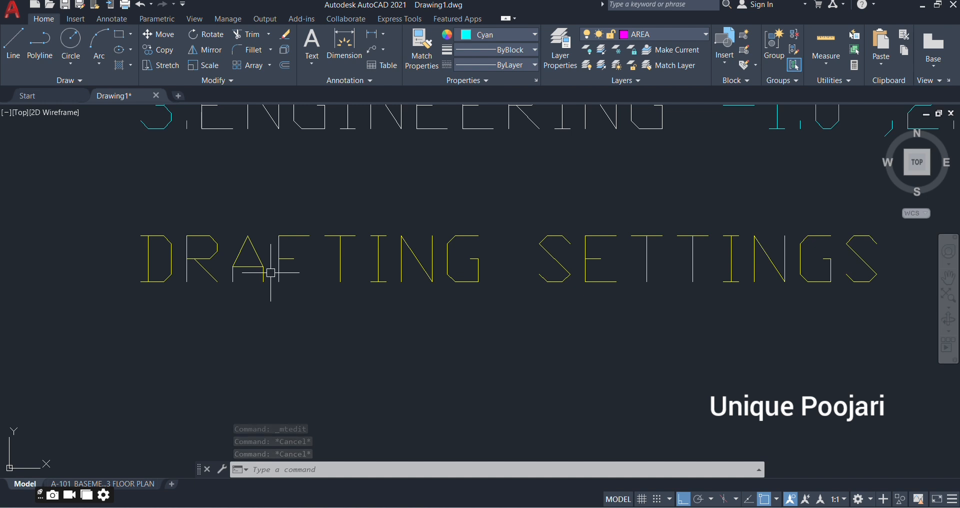
Open the drafting settings with DS and look through each category from Snap and Grid to Selection Cycling
text(DS)
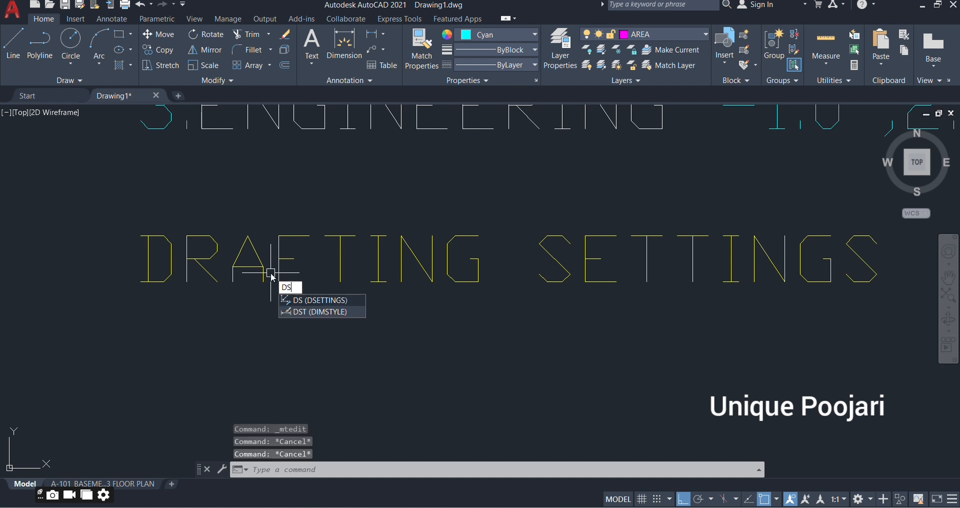
key(Escape)
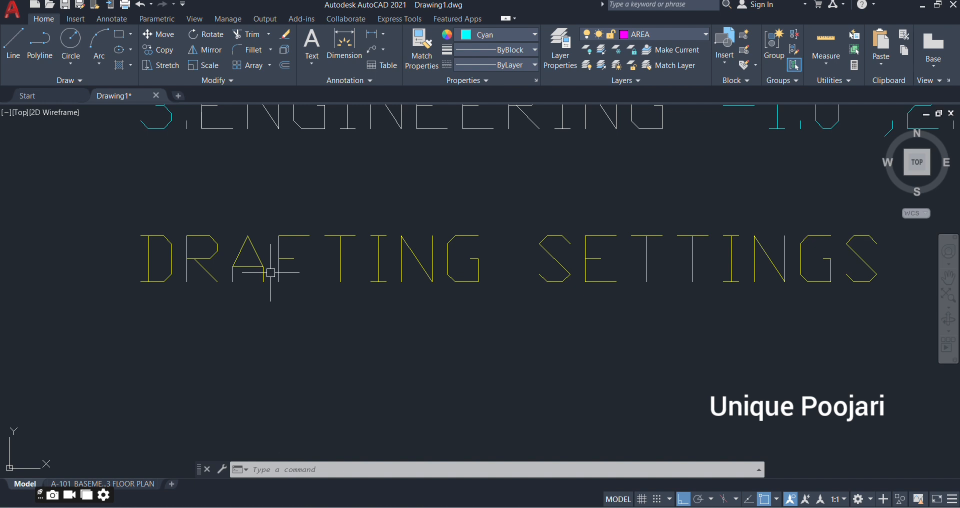
click(414, 470)
text(se)
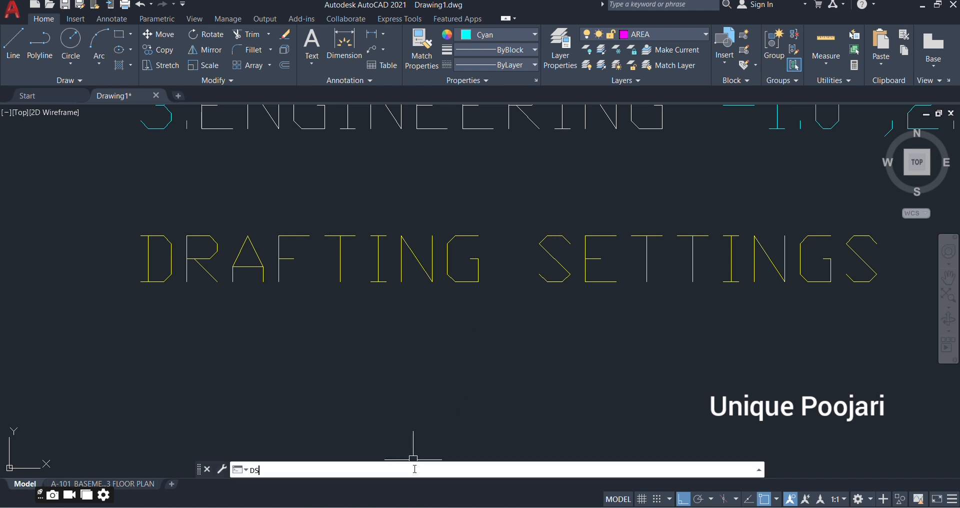
key(Return)
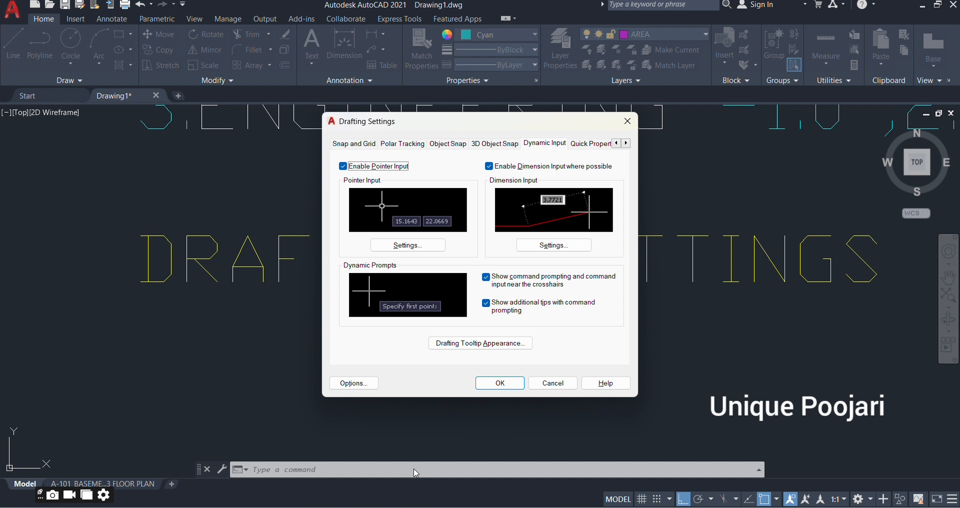
click(362, 144)
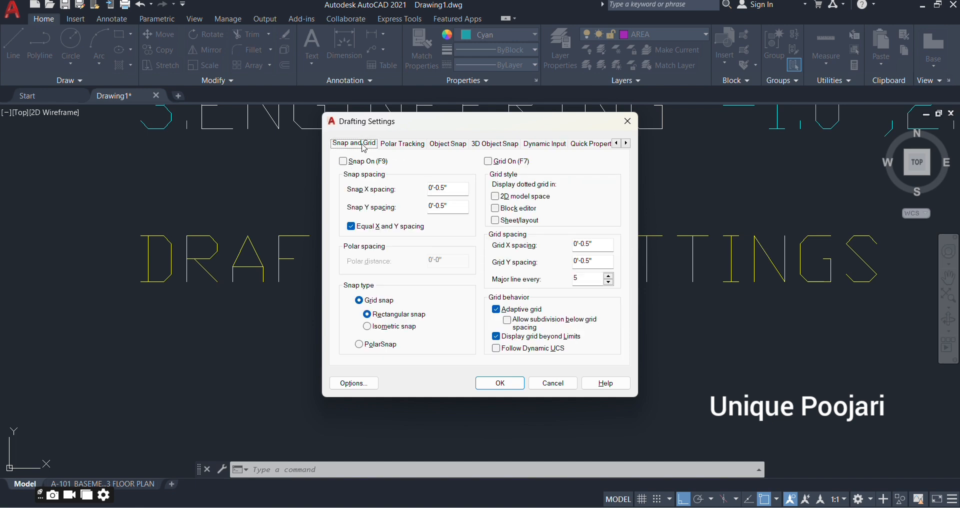
click(408, 145)
click(448, 146)
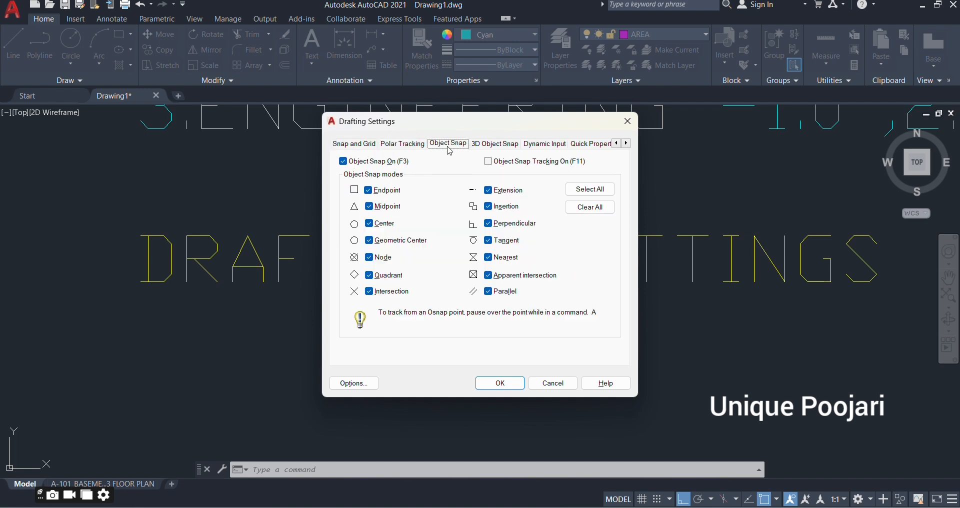
click(517, 148)
click(546, 147)
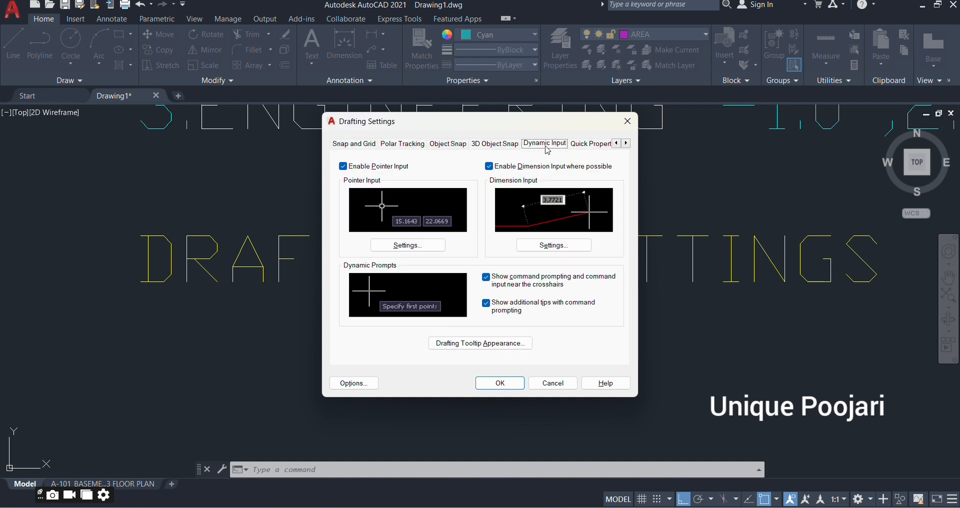
click(591, 145)
click(594, 145)
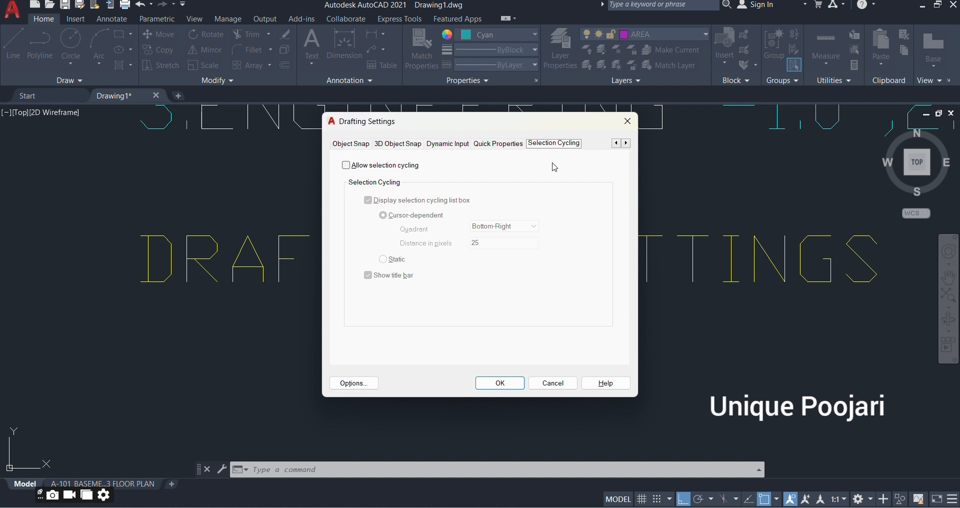
Review the Object Snap, Selection Cycling, Dynamic Input and 3D Object Snap settings again and close the drafting settings
click(351, 145)
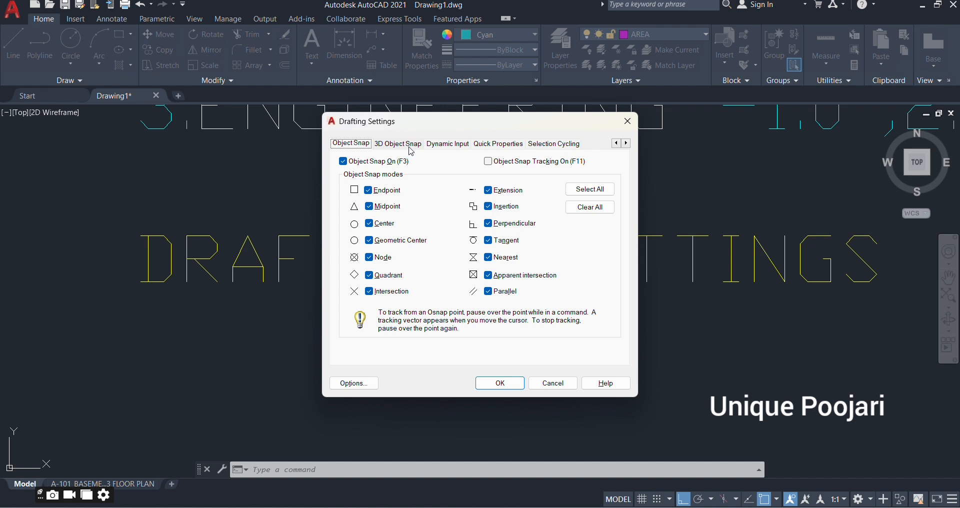
click(552, 145)
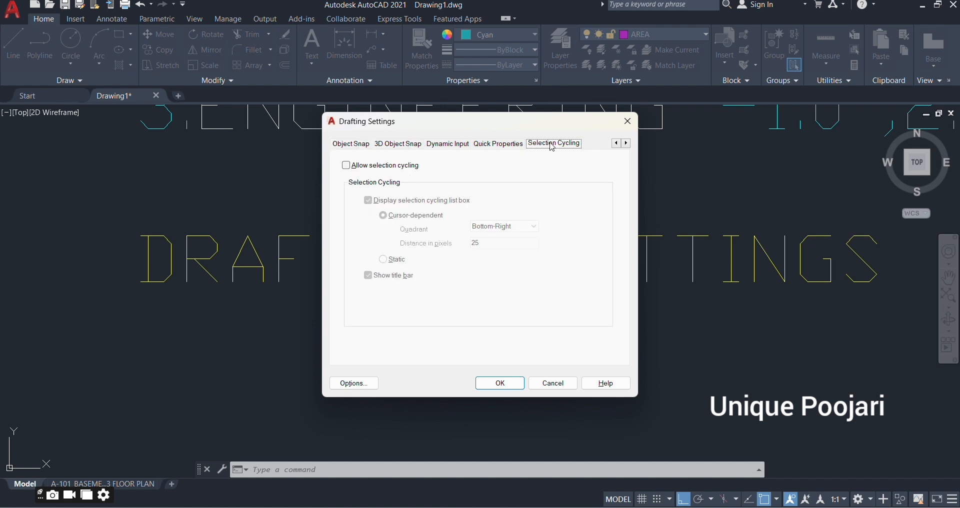
click(460, 145)
click(395, 145)
click(345, 145)
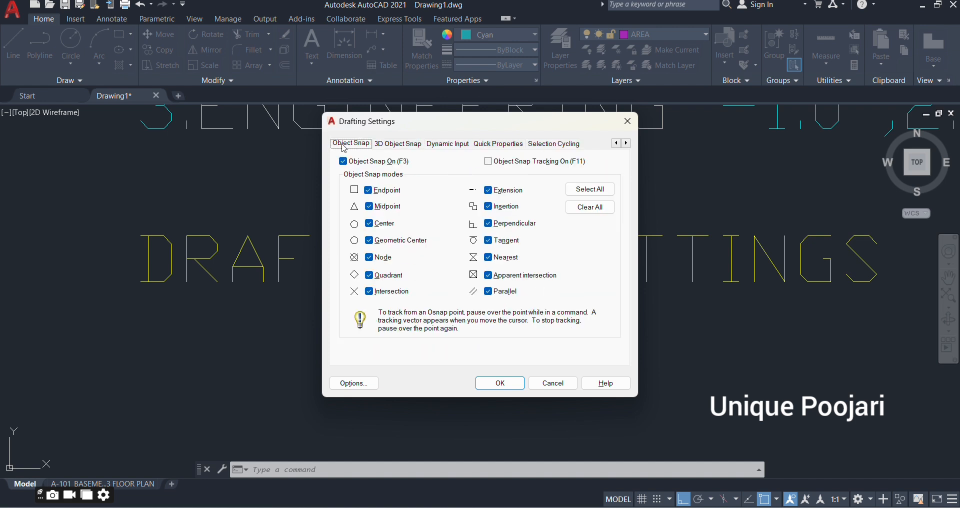
click(627, 121)
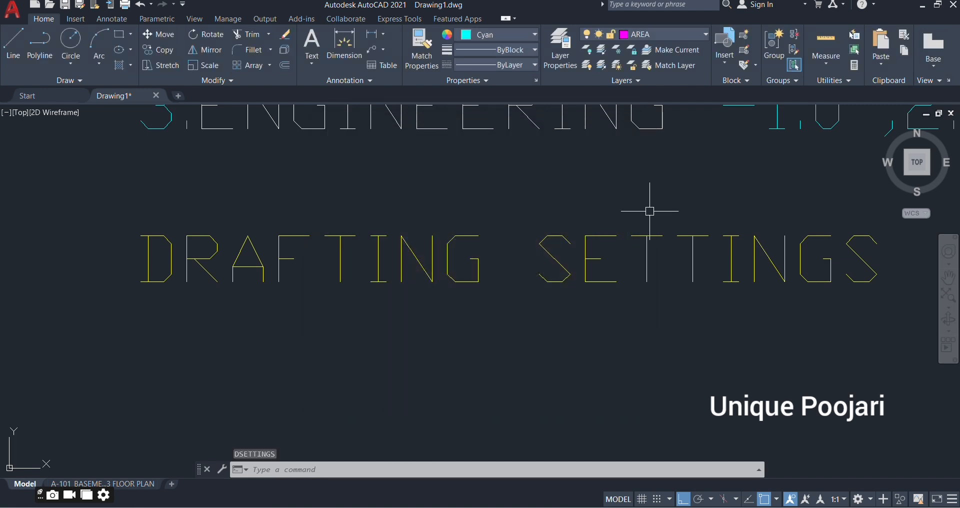
Open the drafting settings with DS, look over the Snap and Grid settings and the list of categories, and close them
text(DS)
key(Return)
click(353, 145)
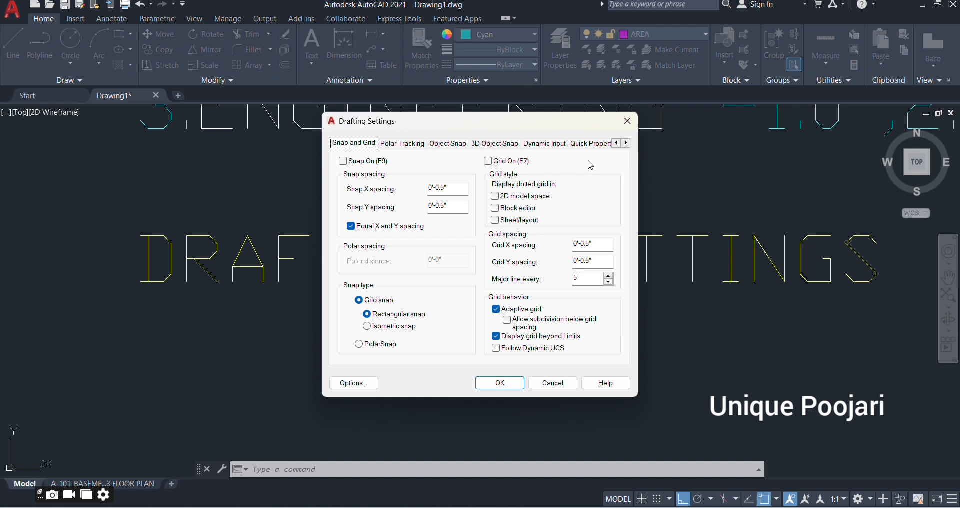
click(627, 144)
click(627, 144)
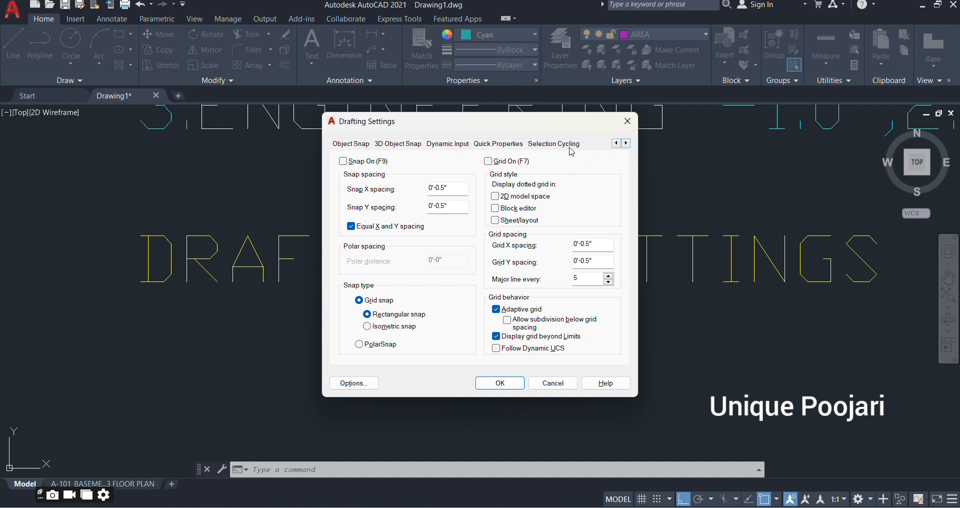
click(616, 144)
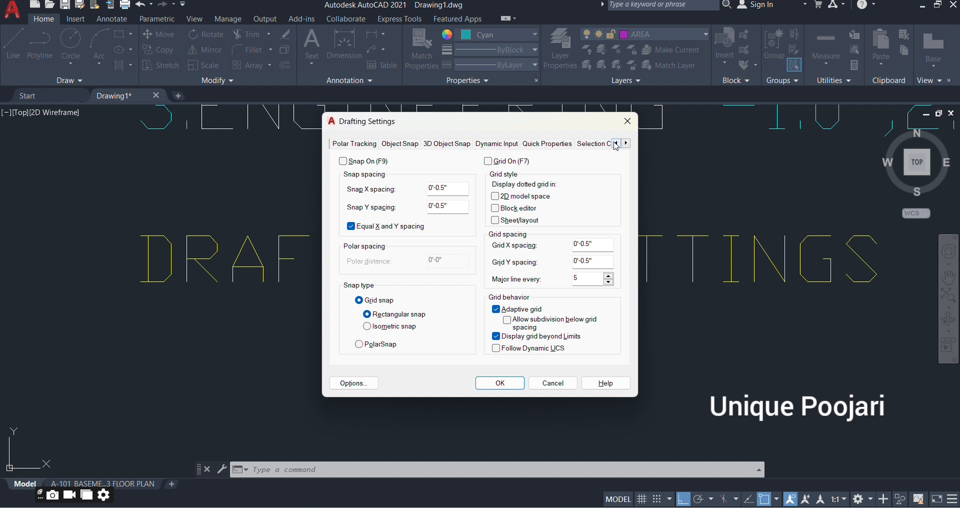
click(616, 144)
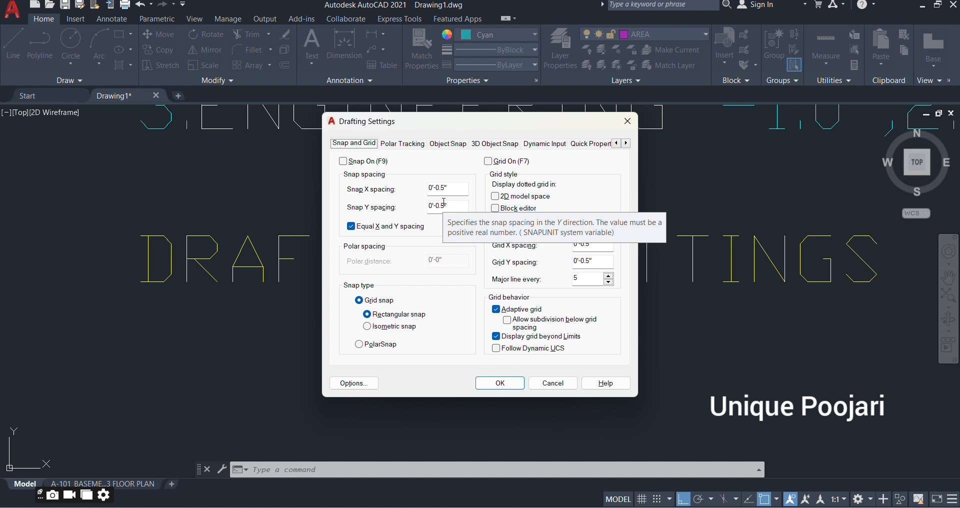
key(Escape)
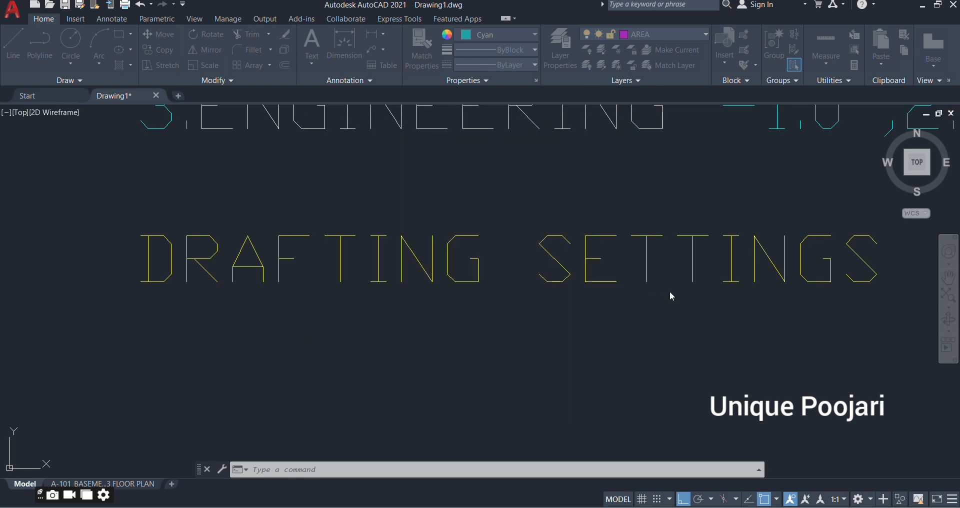
Add a new line reading "Short Key - DS" below the DRAFTING SETTINGS heading in the text
double_click(657, 267)
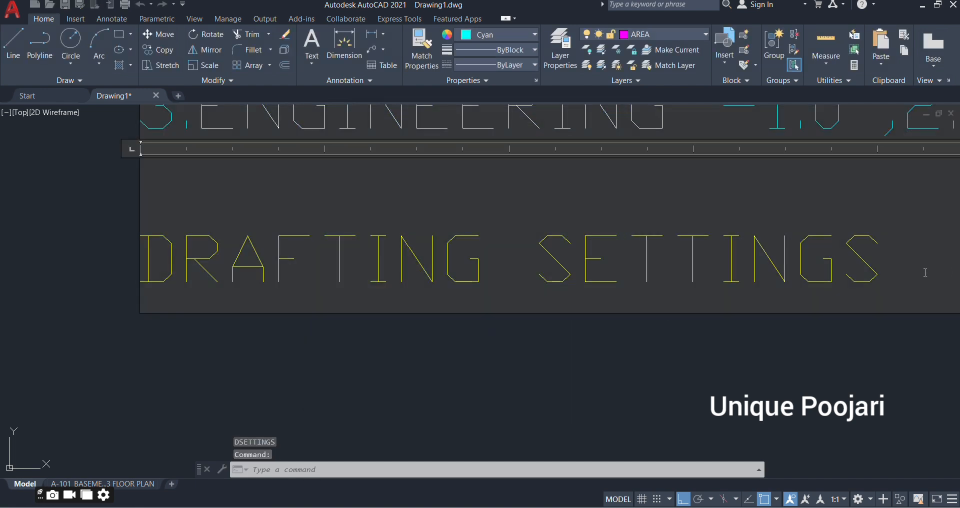
key(Return)
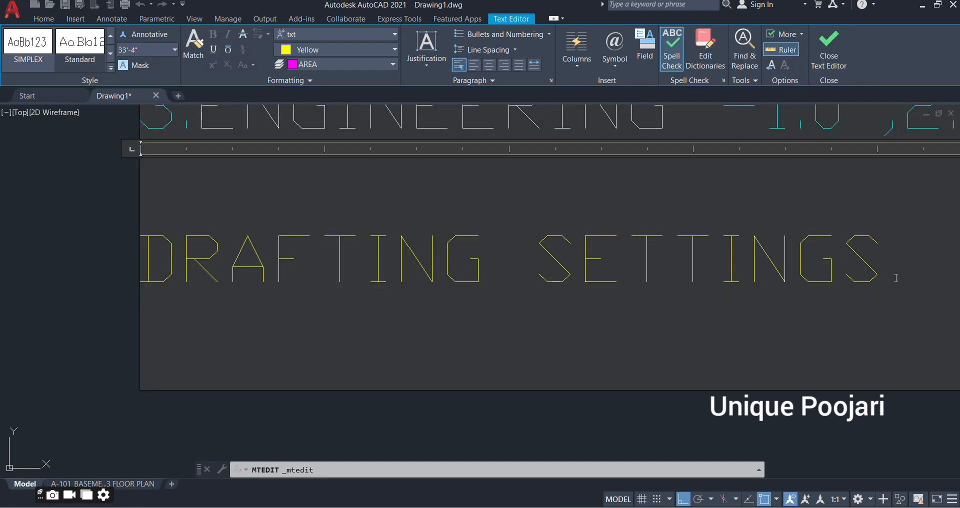
text(DS)
key(BackSpace)
key(BackSpace)
text(Short Key )
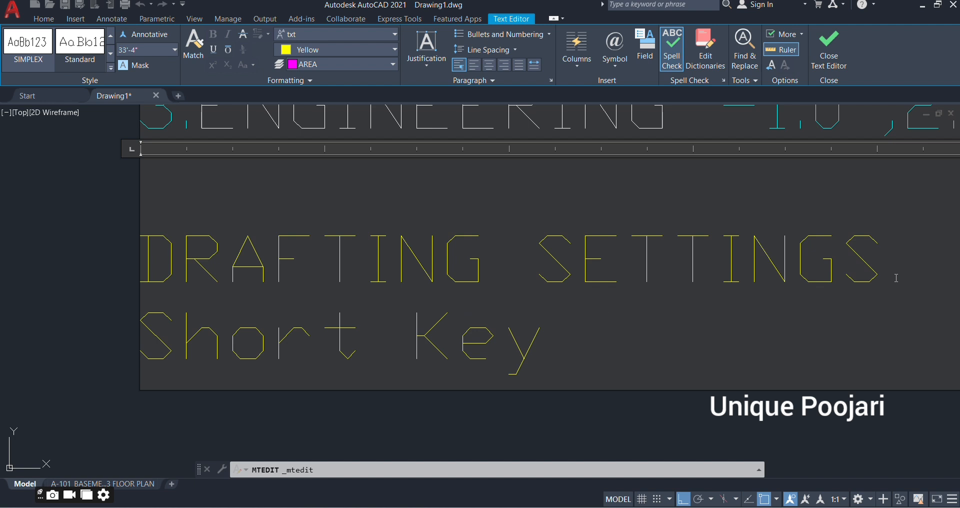
text(_)
key(BackSpace)
text(- DS)
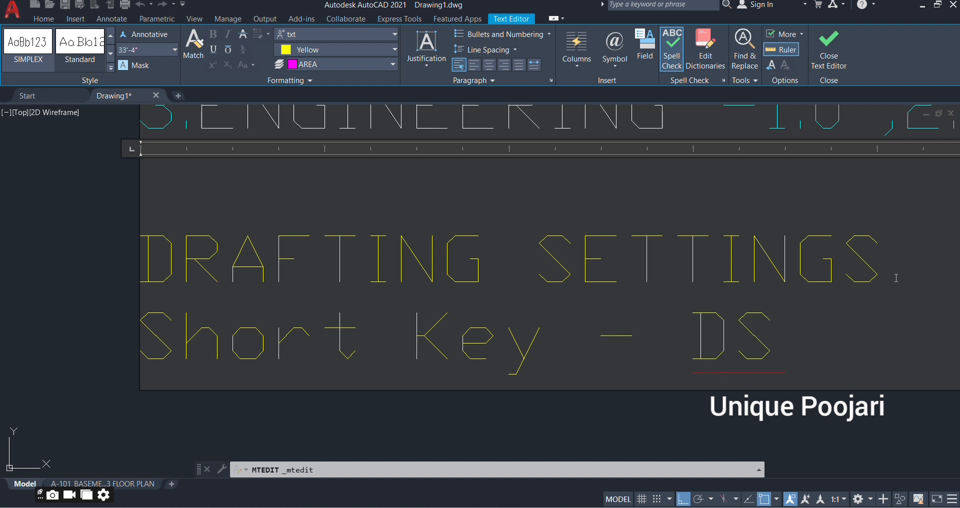
Append "+ EN" to the short key line and finish the text edit
text(+ en)
key(BackSpace)
key(BackSpace)
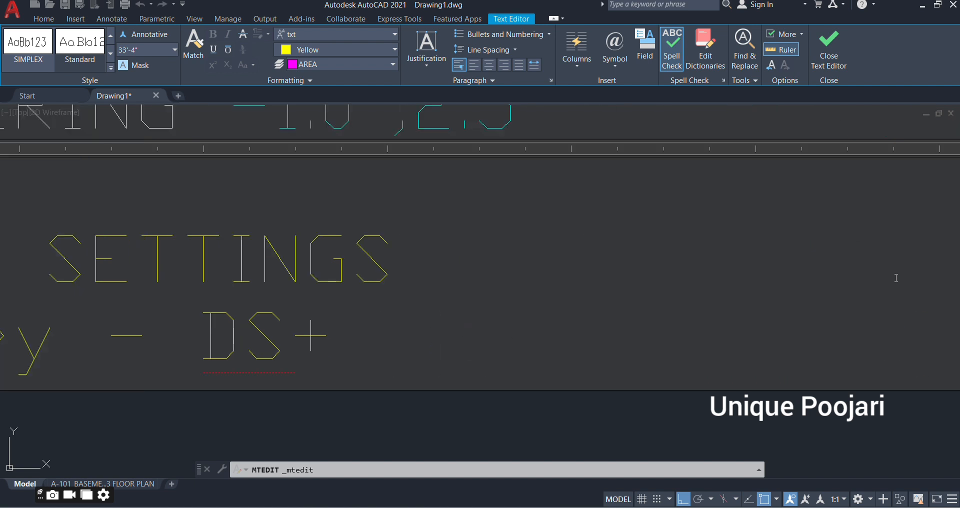
text(EN)
scroll(932, 272, down, 3)
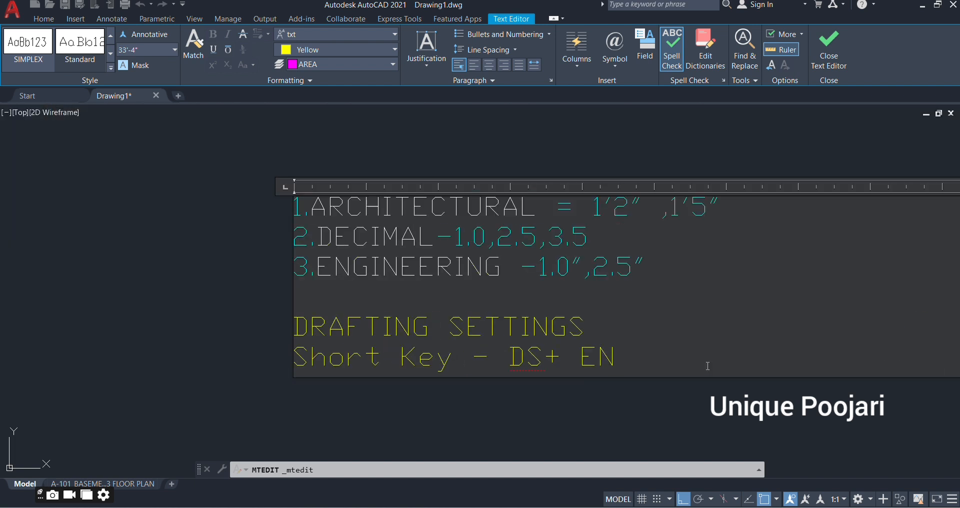
click(494, 415)
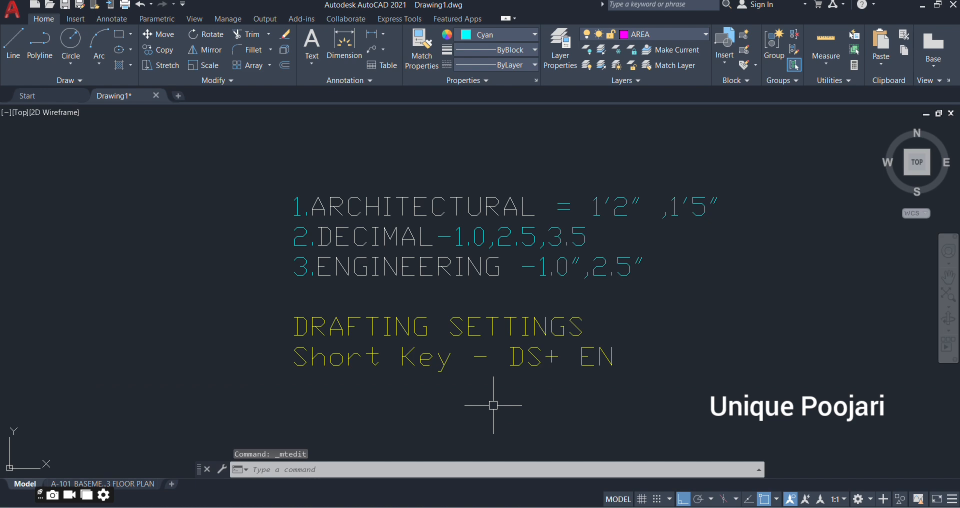
Open the drafting settings with the DS command, close them, and open them once more with DS
text(DSD)
key(Return)
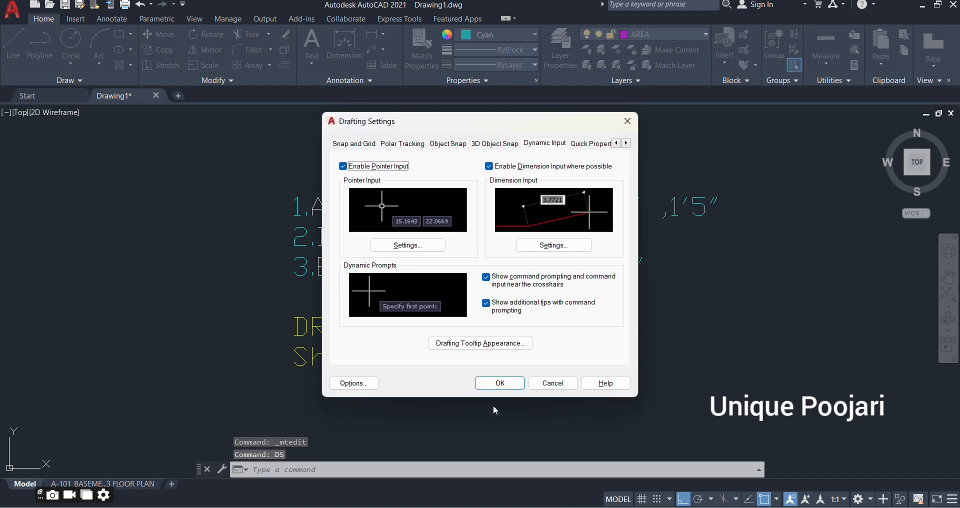
key(Escape)
text(DS)
key(Return)
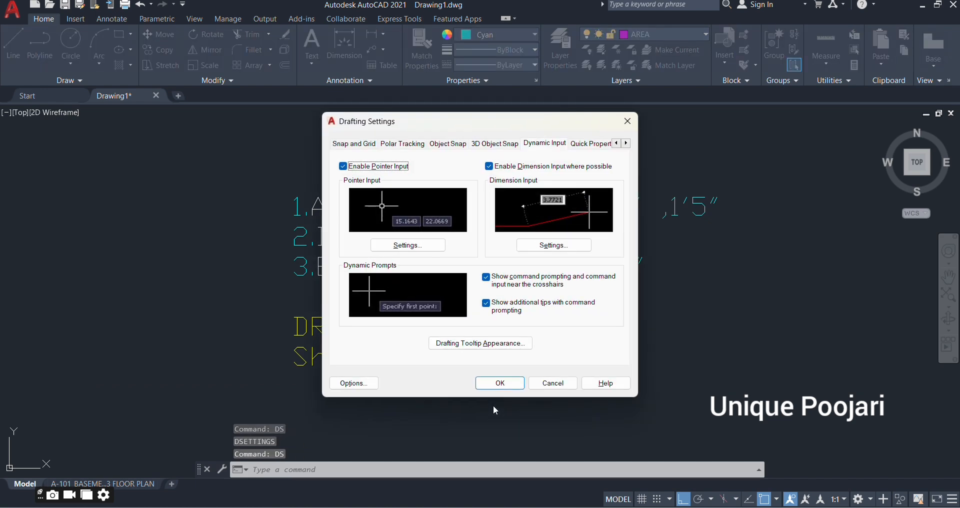